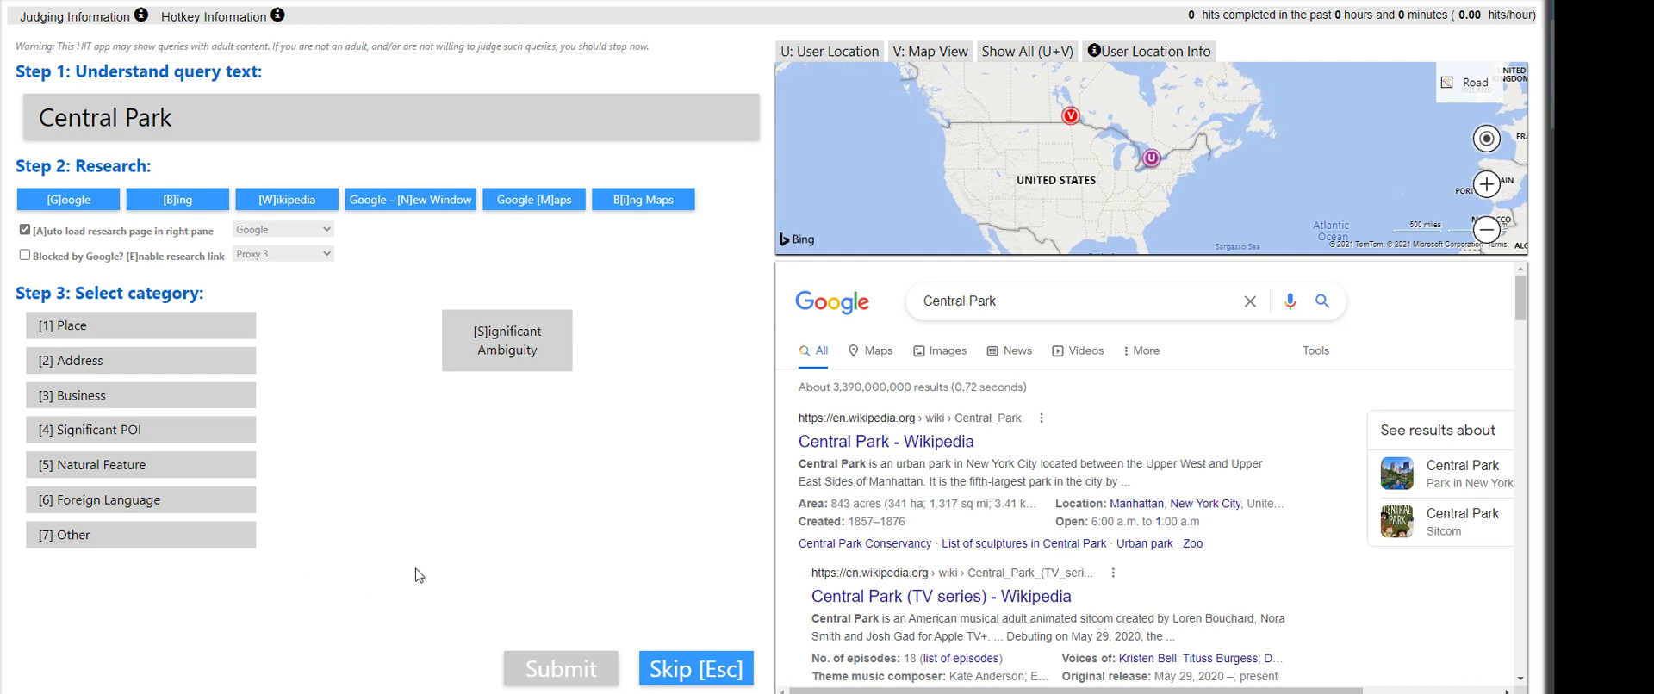
Make category selections on the queries shown before Central Park
left_click(454, 554)
mouse_move(769, 693)
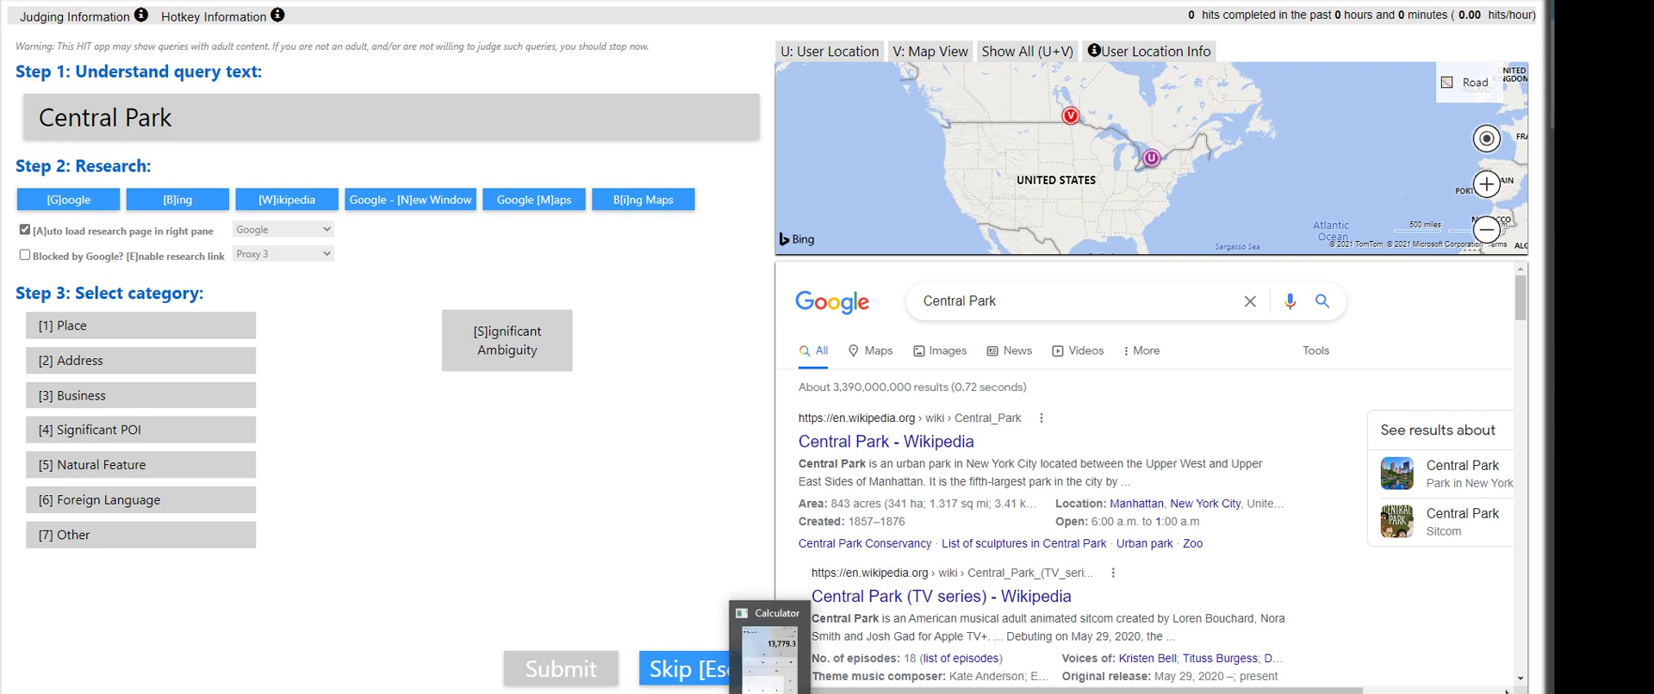
left_click(529, 551)
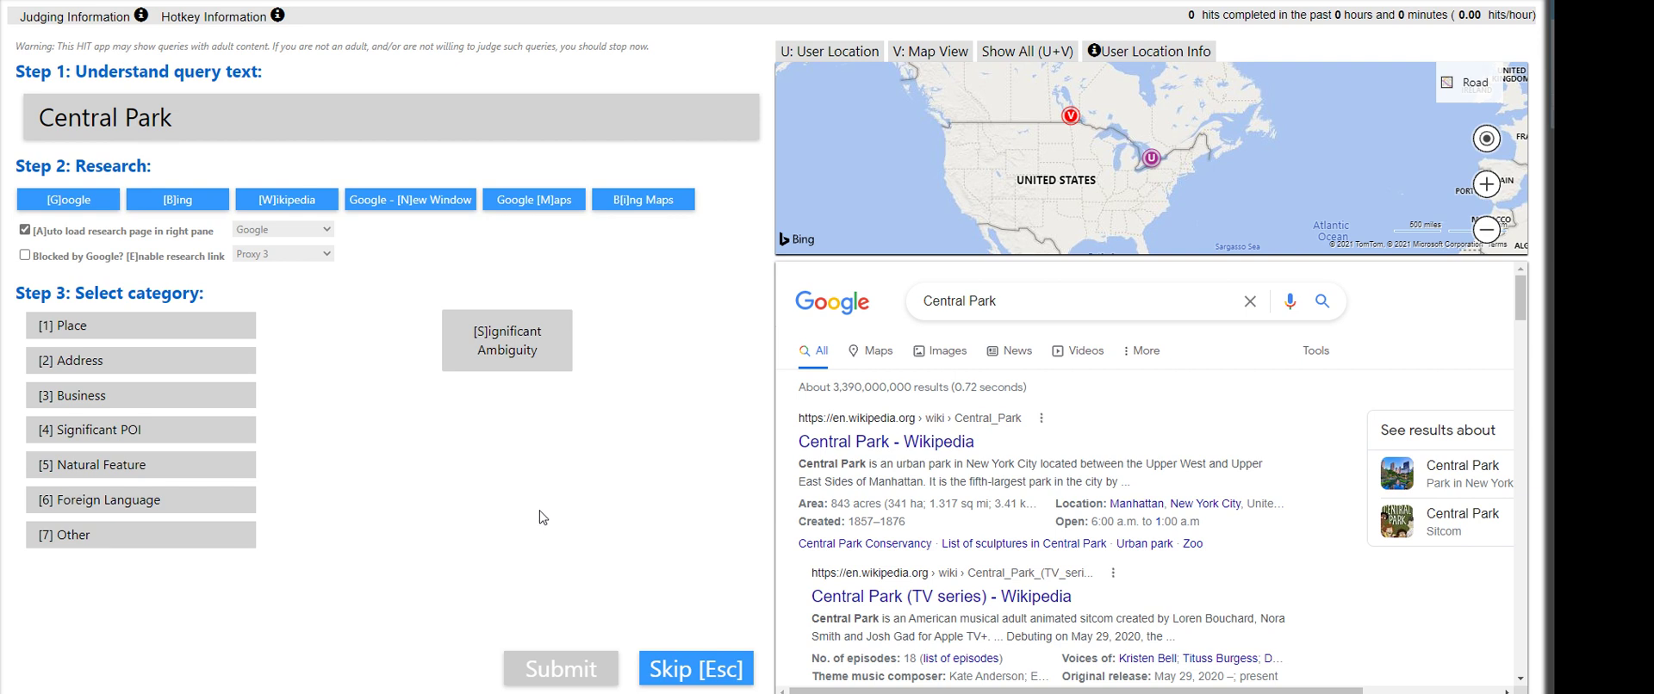
left_click(512, 534)
left_click(370, 534)
Categorize Central Park as a Natural Feature and submit it
left_click_drag(214, 121, 19, 116)
key("2")
left_click(280, 396)
left_click(246, 473)
left_click(609, 670)
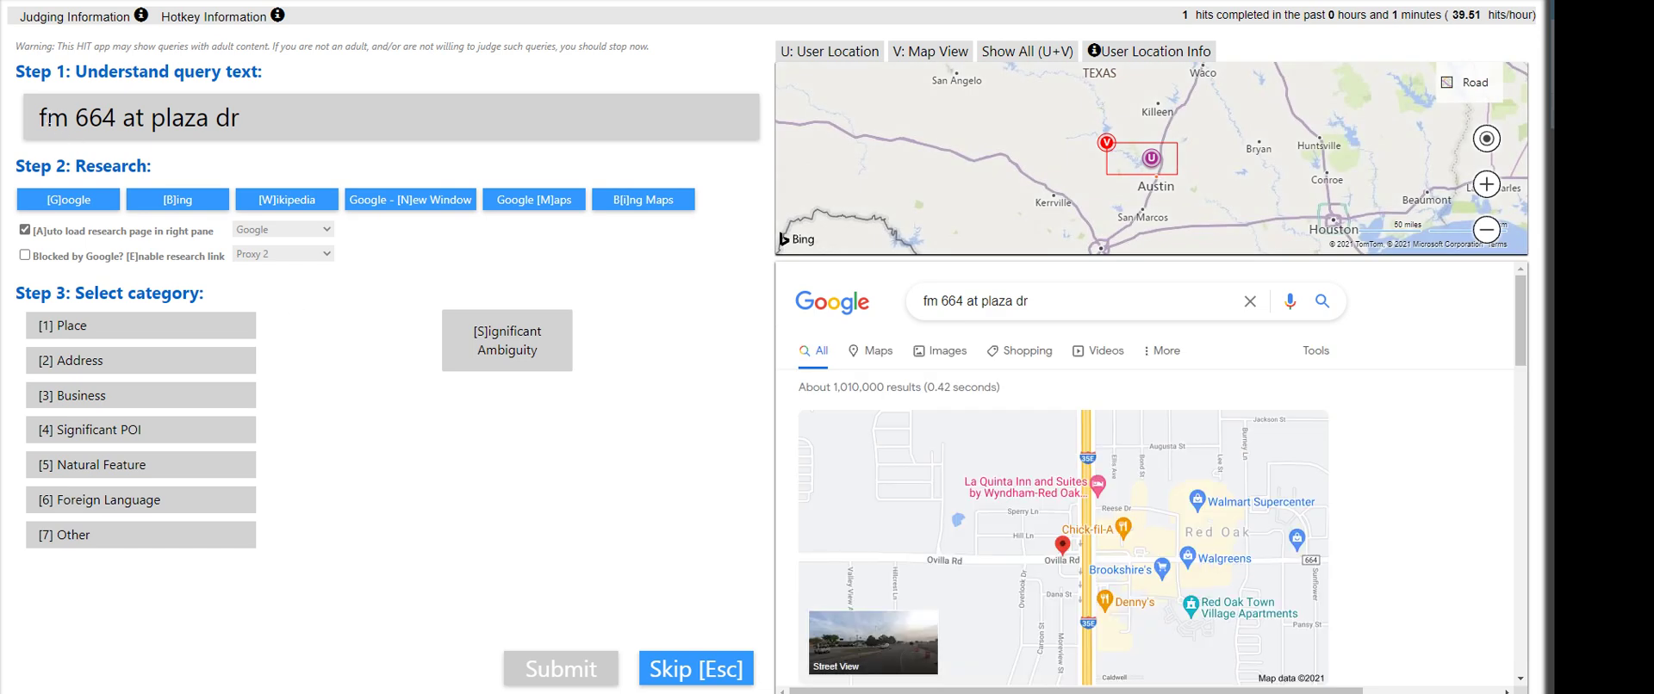
Submit 'fm 664 at plaza dr' as Significant POI, agree to its correction, then submit 'directions in research' as Other
left_click_drag(46, 118, 102, 118)
scroll(1072, 485, "down", 3)
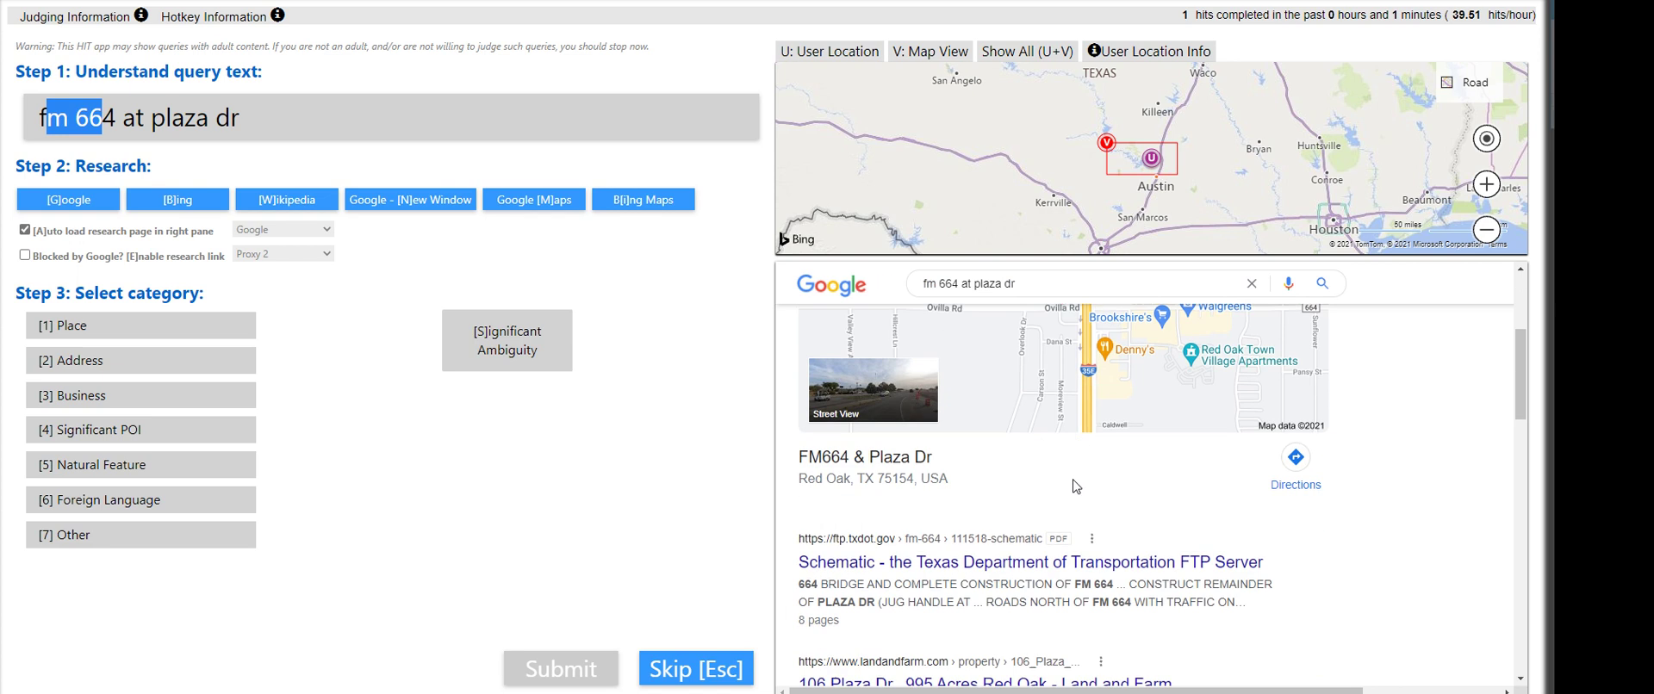
left_click(417, 546)
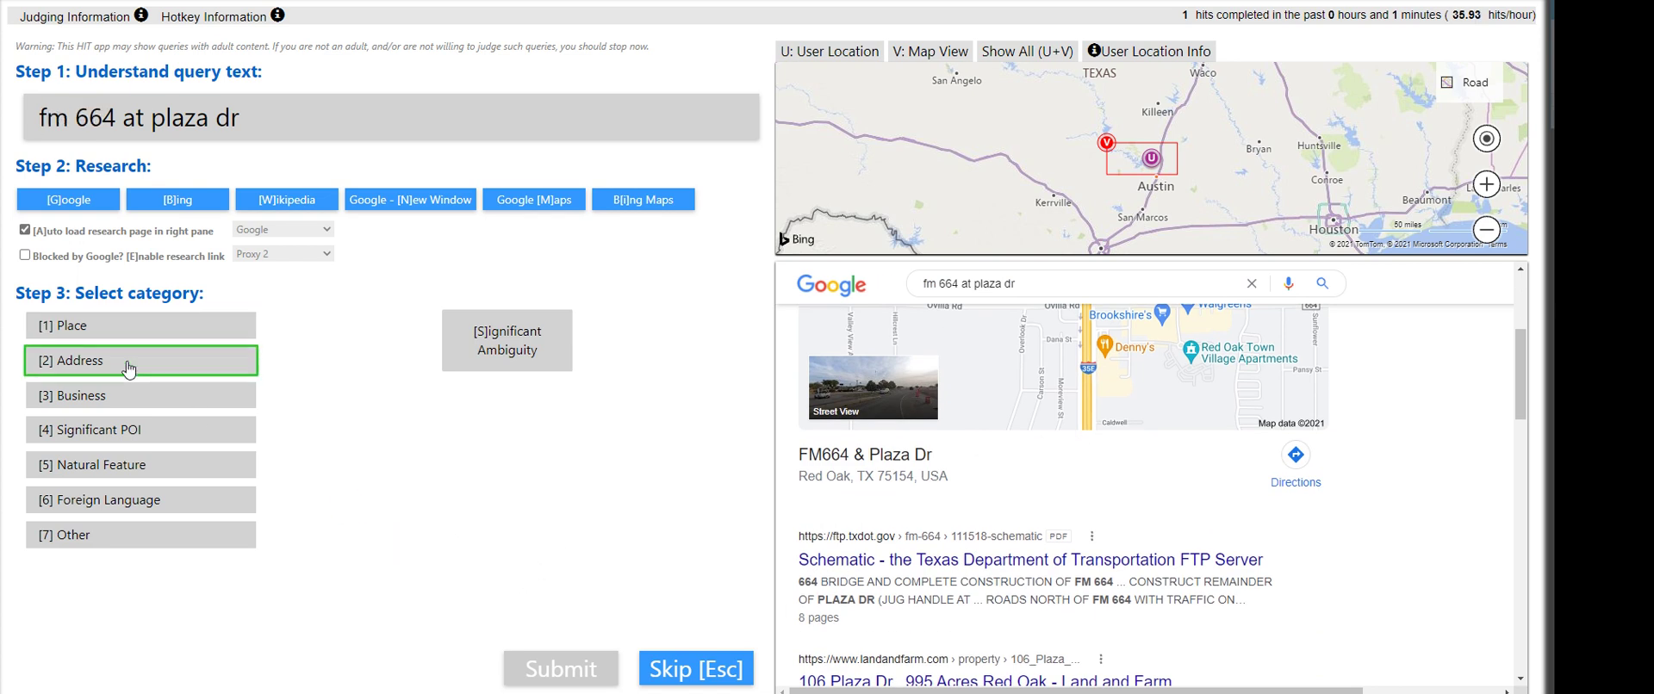
left_click(139, 431)
left_click(556, 668)
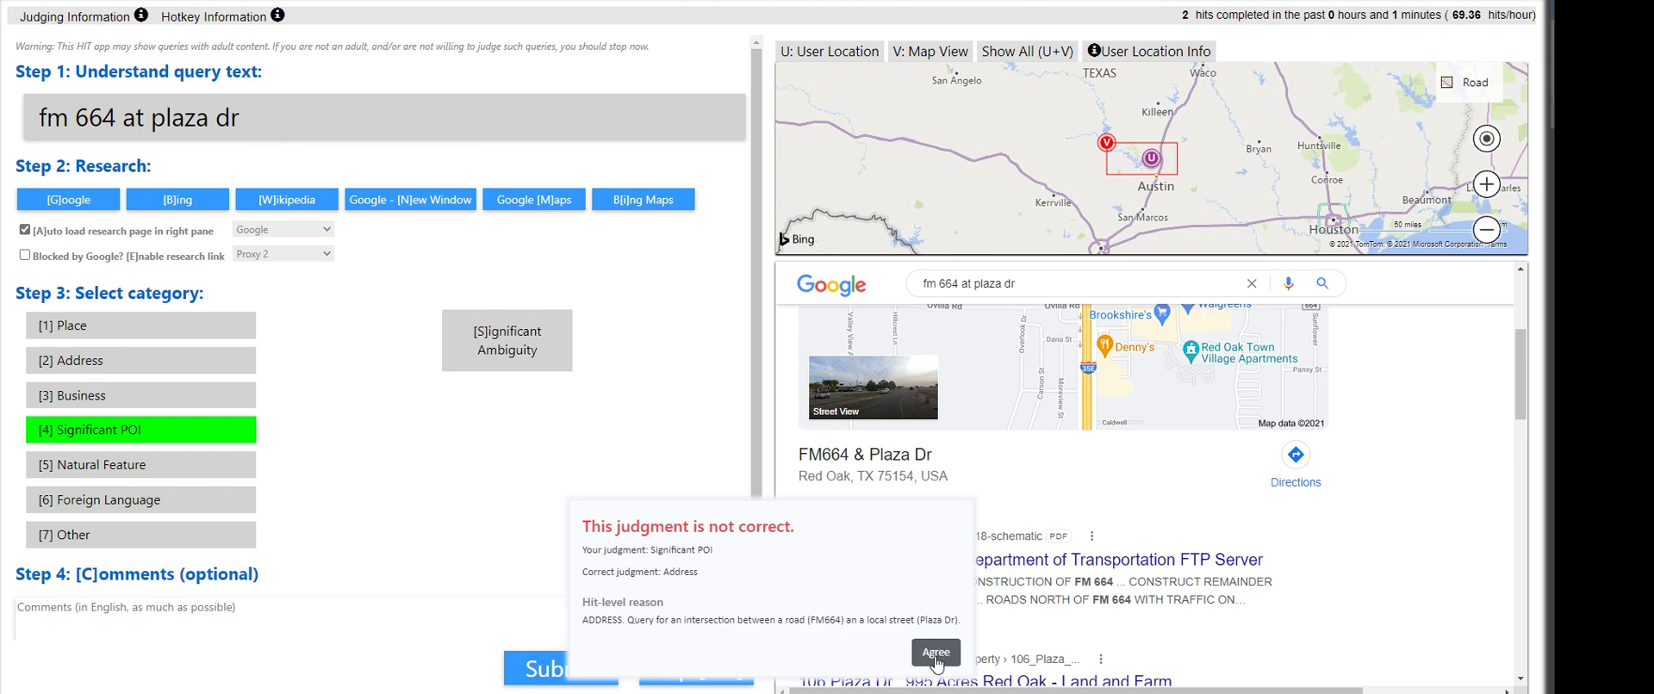
left_click(929, 653)
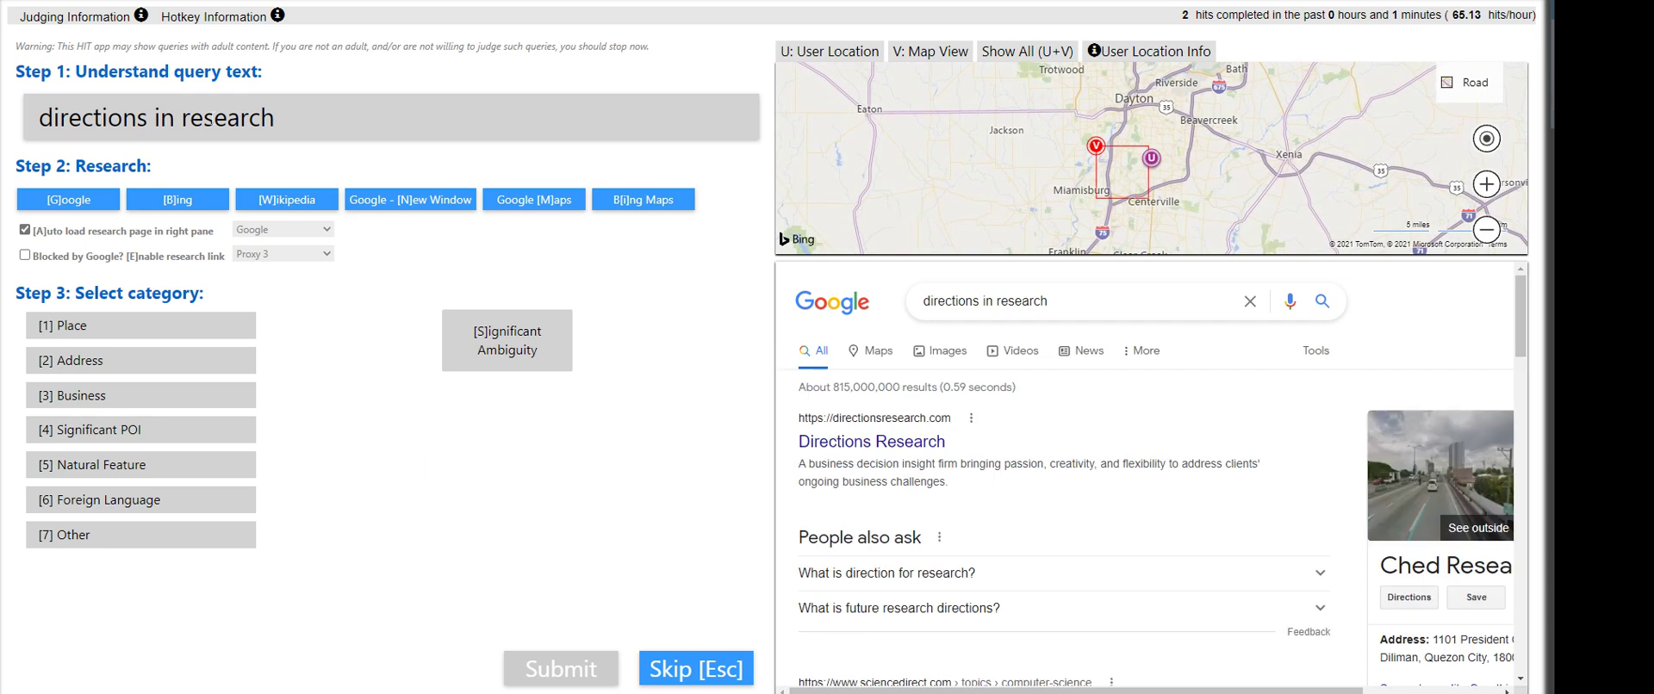
left_click(141, 535)
left_click(551, 670)
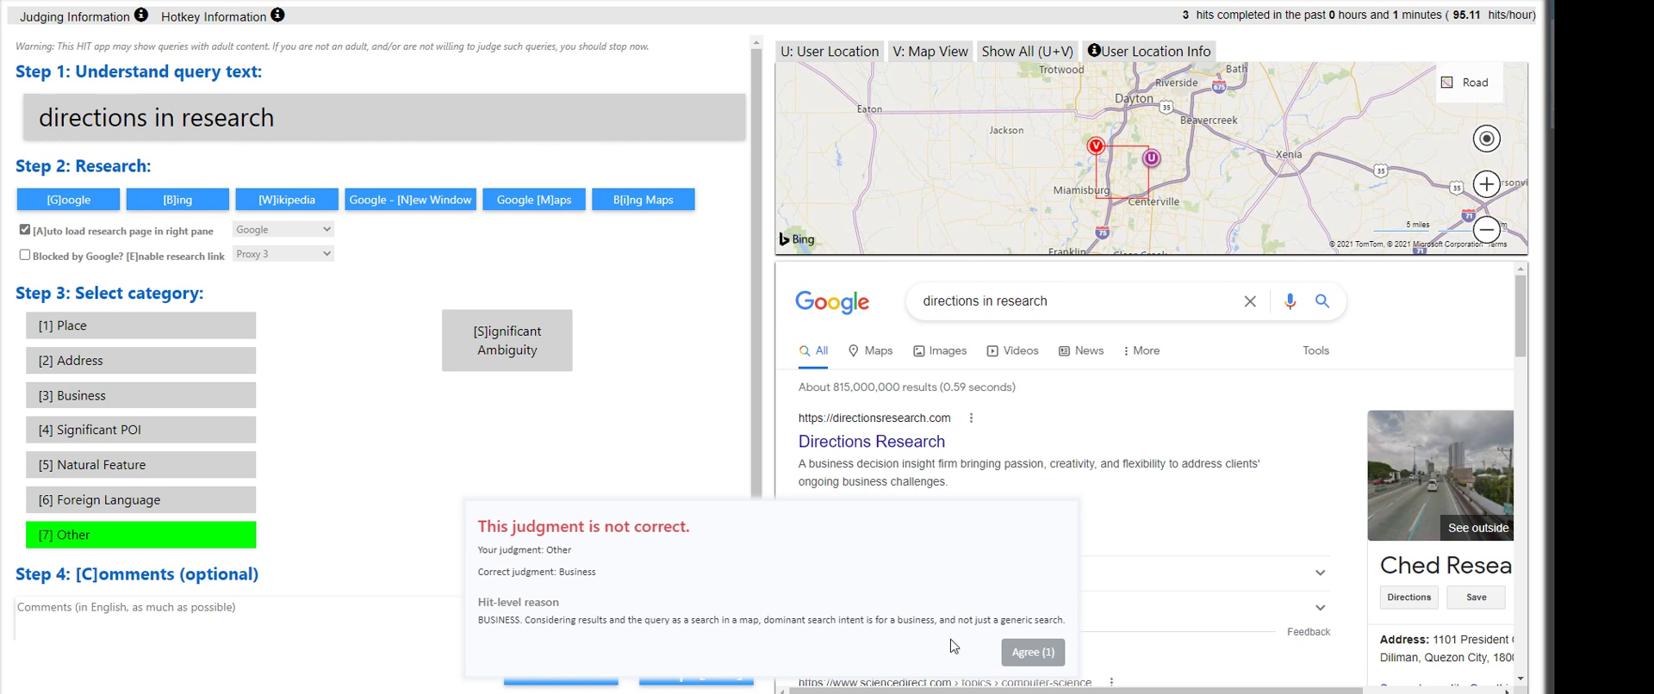
Agree to the correction, then submit Carvel as a Business
left_click(1038, 653)
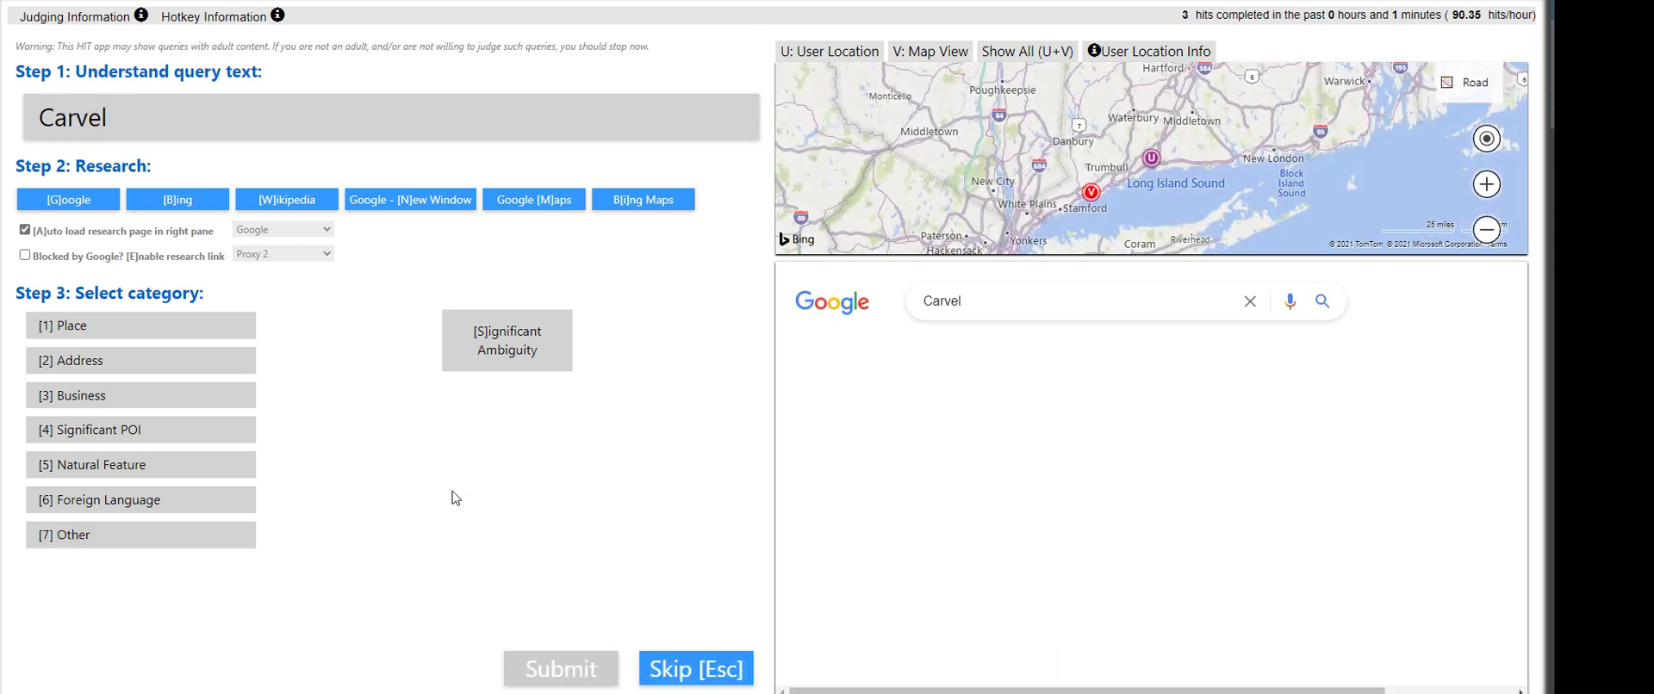
left_click(129, 361)
left_click(134, 398)
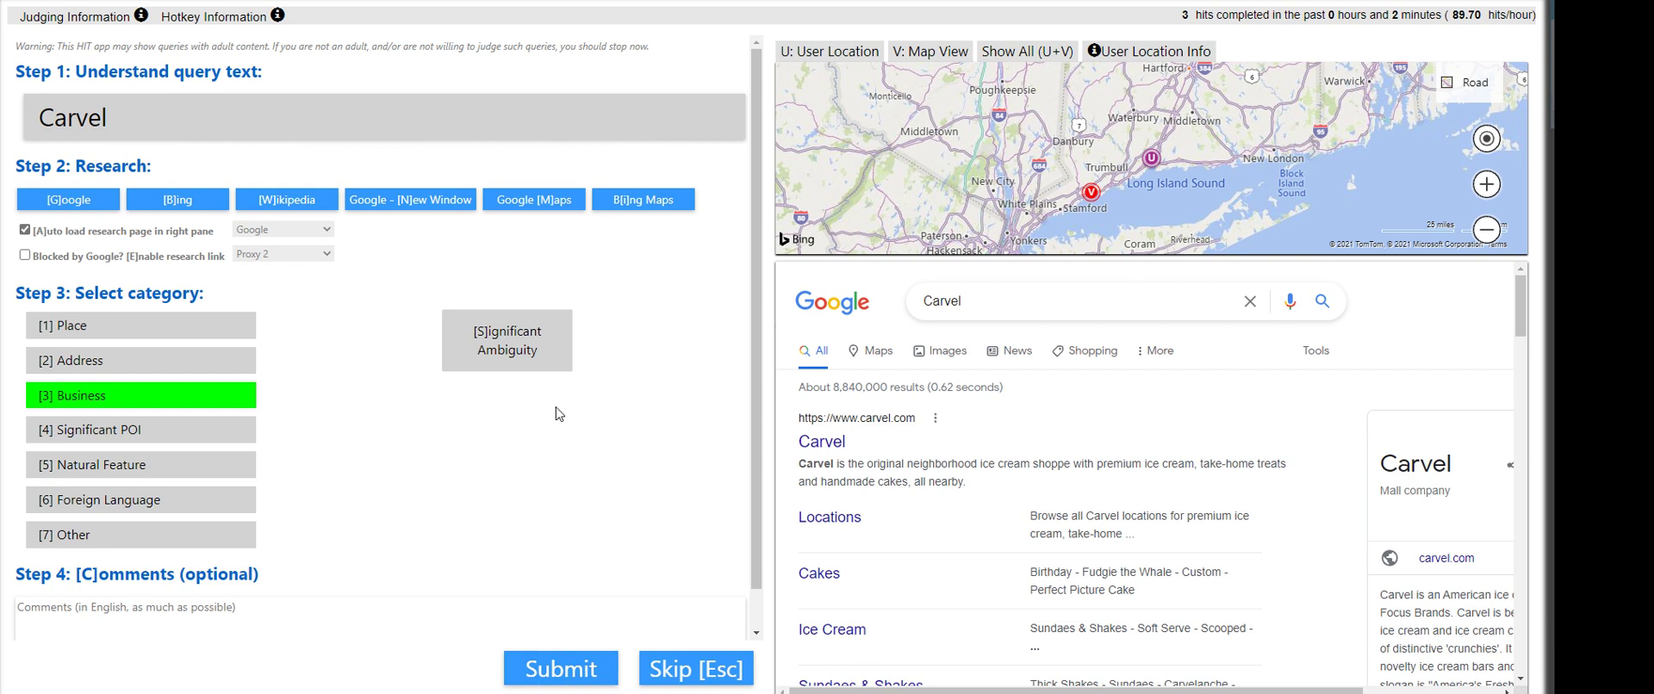
left_click(551, 673)
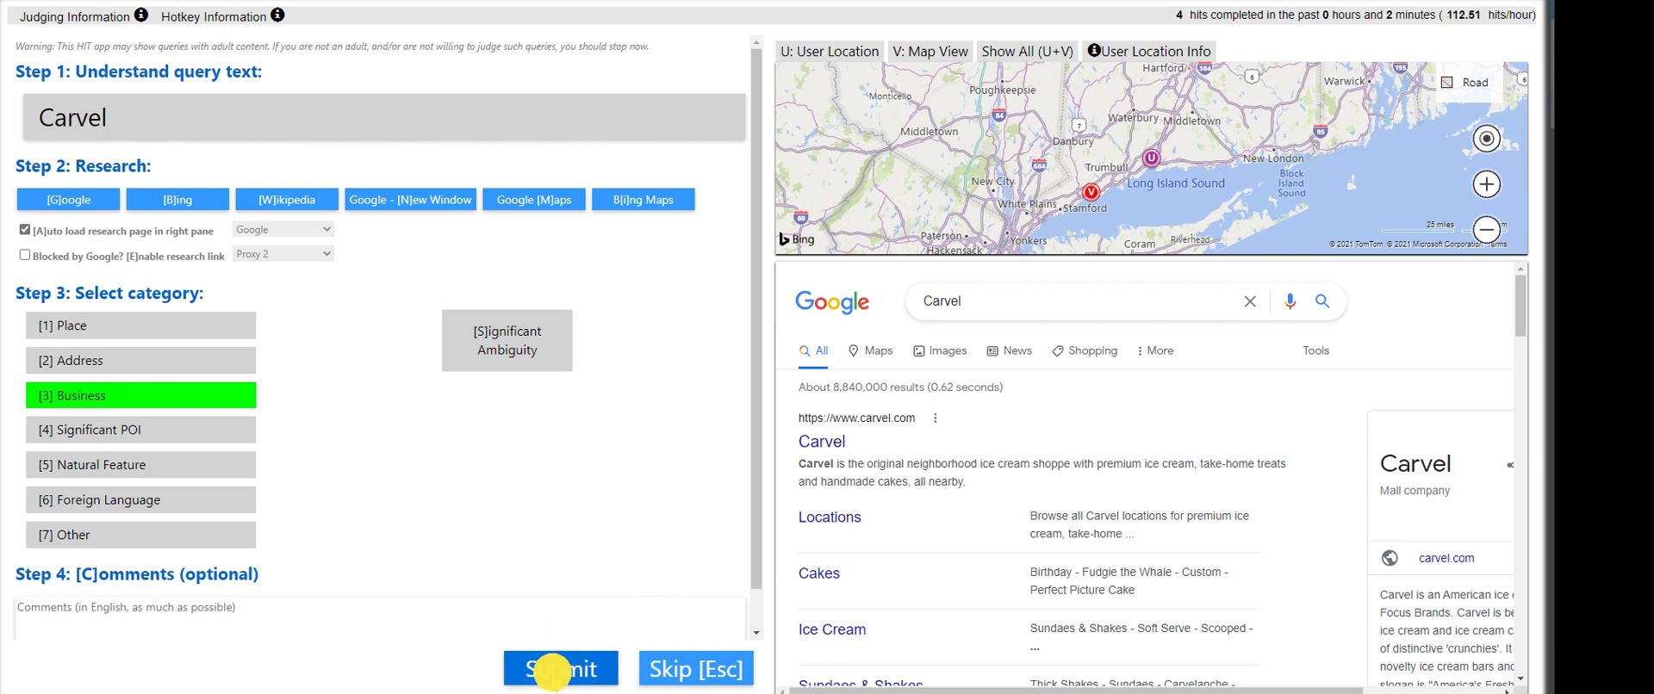
left_click(1096, 652)
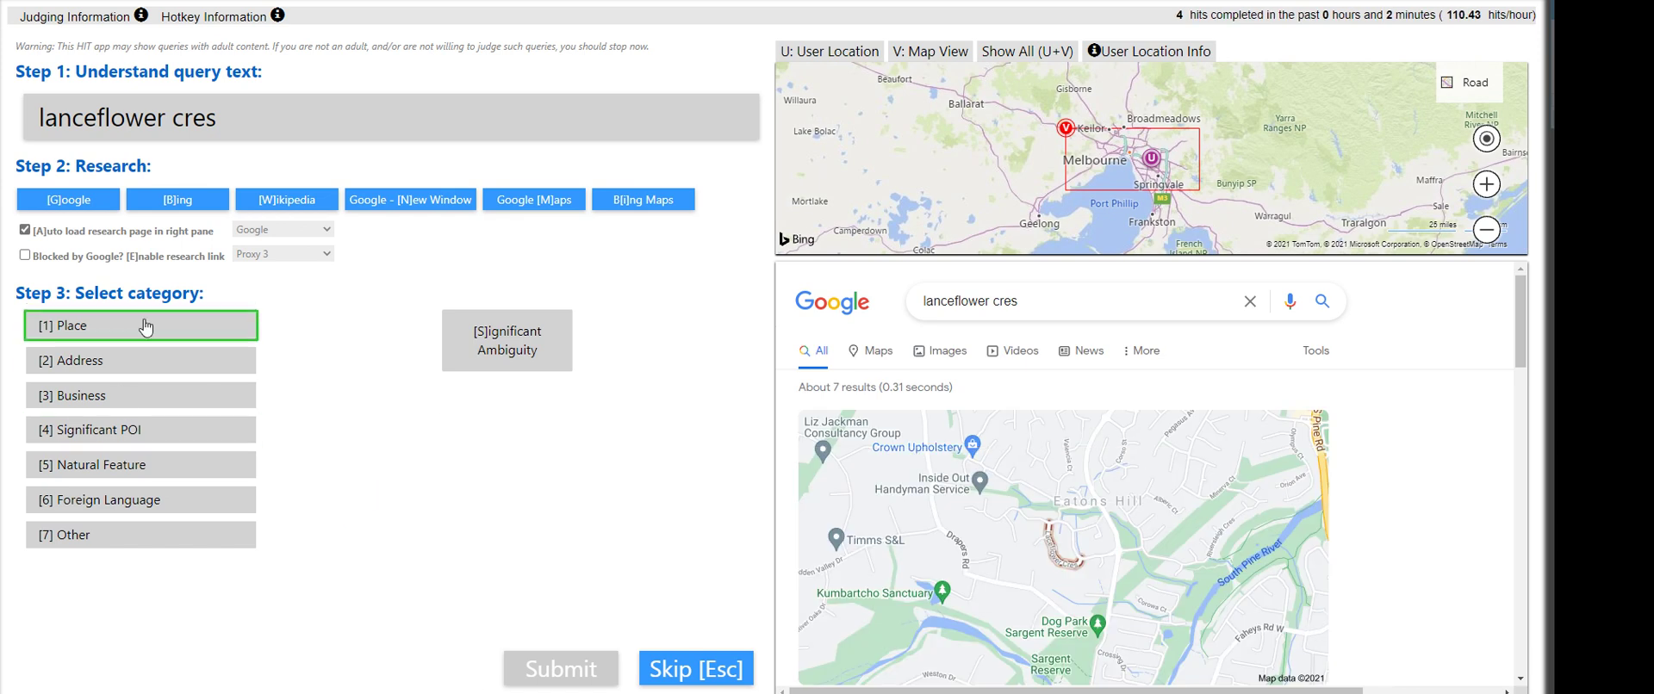
left_click(134, 360)
left_click(582, 679)
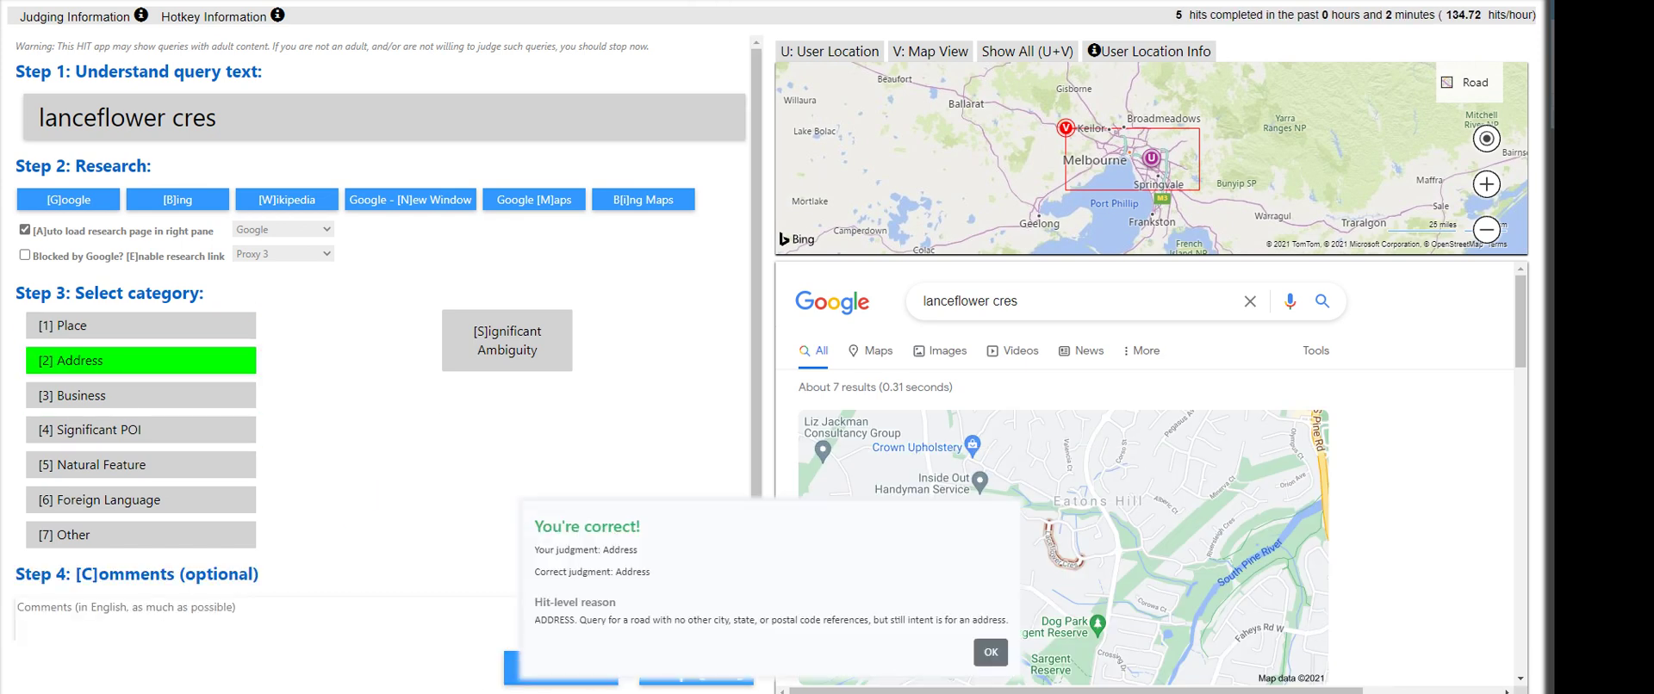
left_click(991, 652)
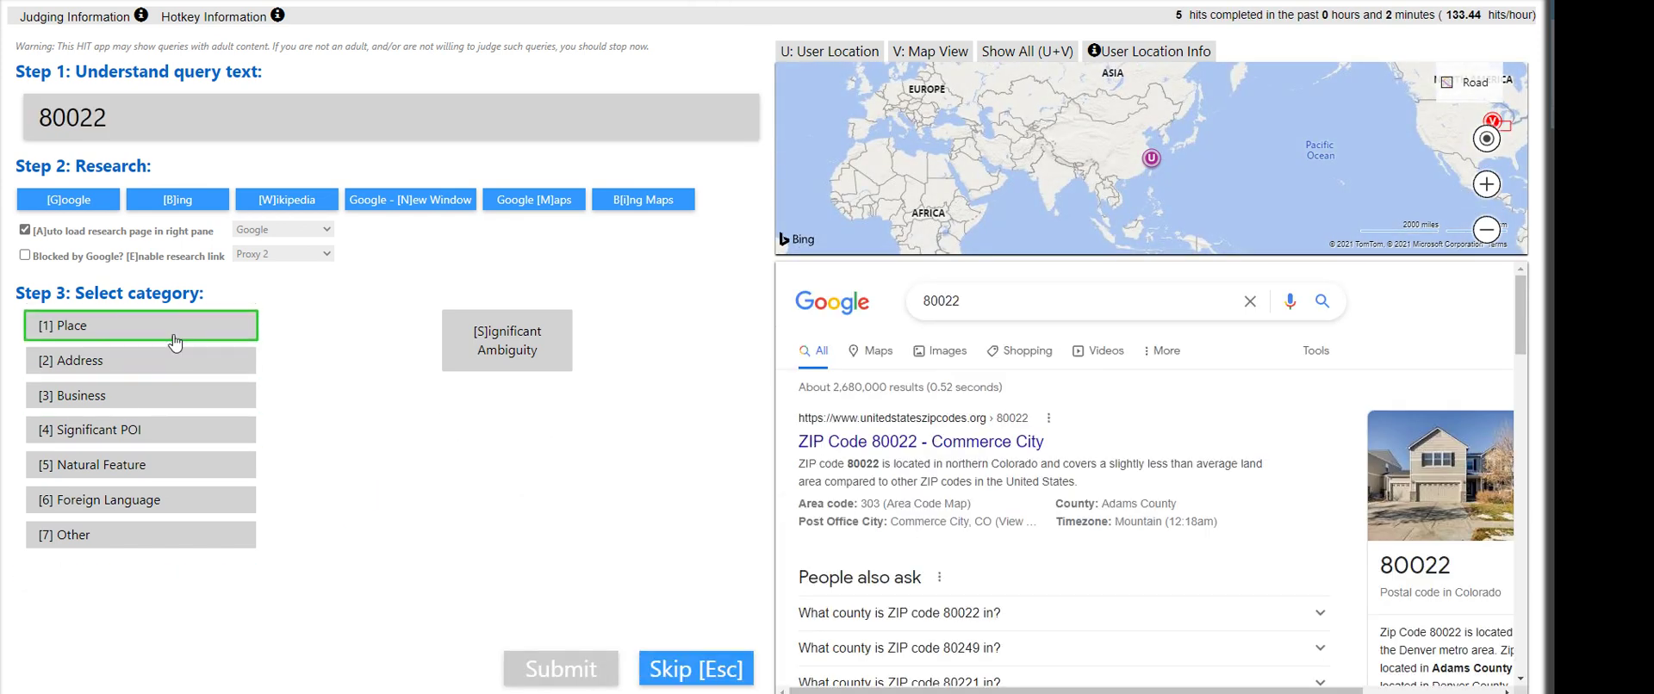
left_click(164, 324)
left_click(564, 672)
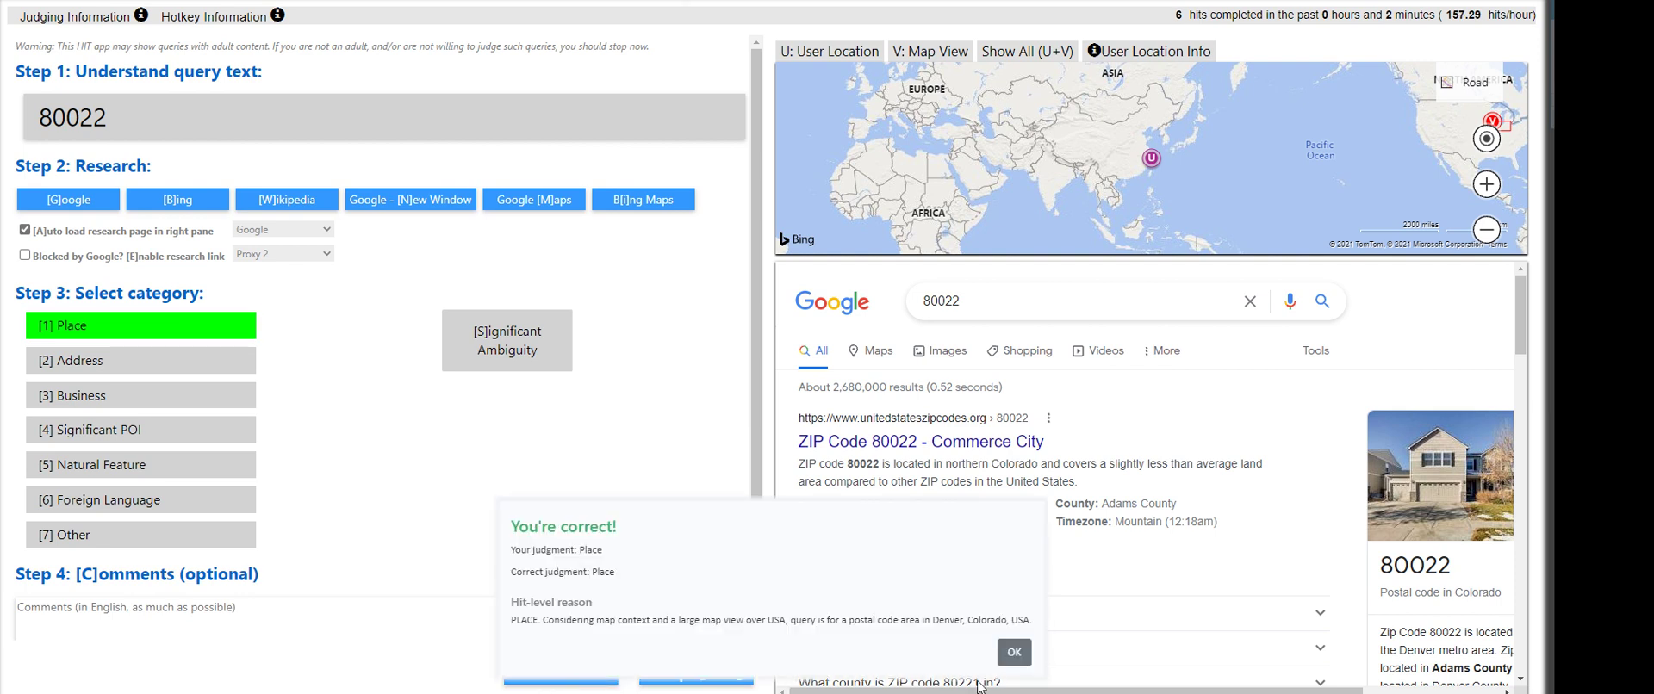
Submit Barton Street as Address and 'Рязан' as Foreign Language
left_click(1013, 654)
left_click(158, 360)
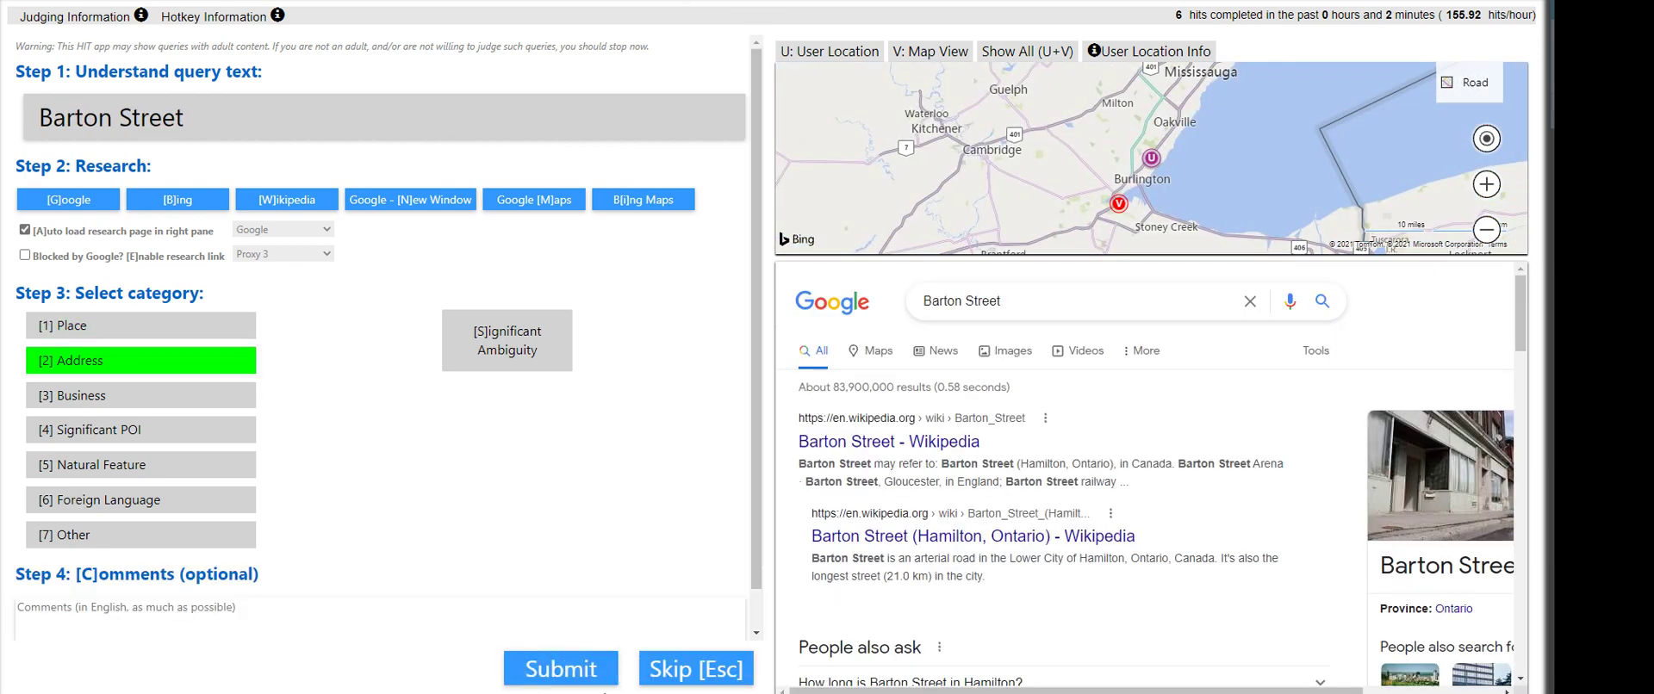
left_click(559, 668)
left_click(1013, 652)
left_click(200, 501)
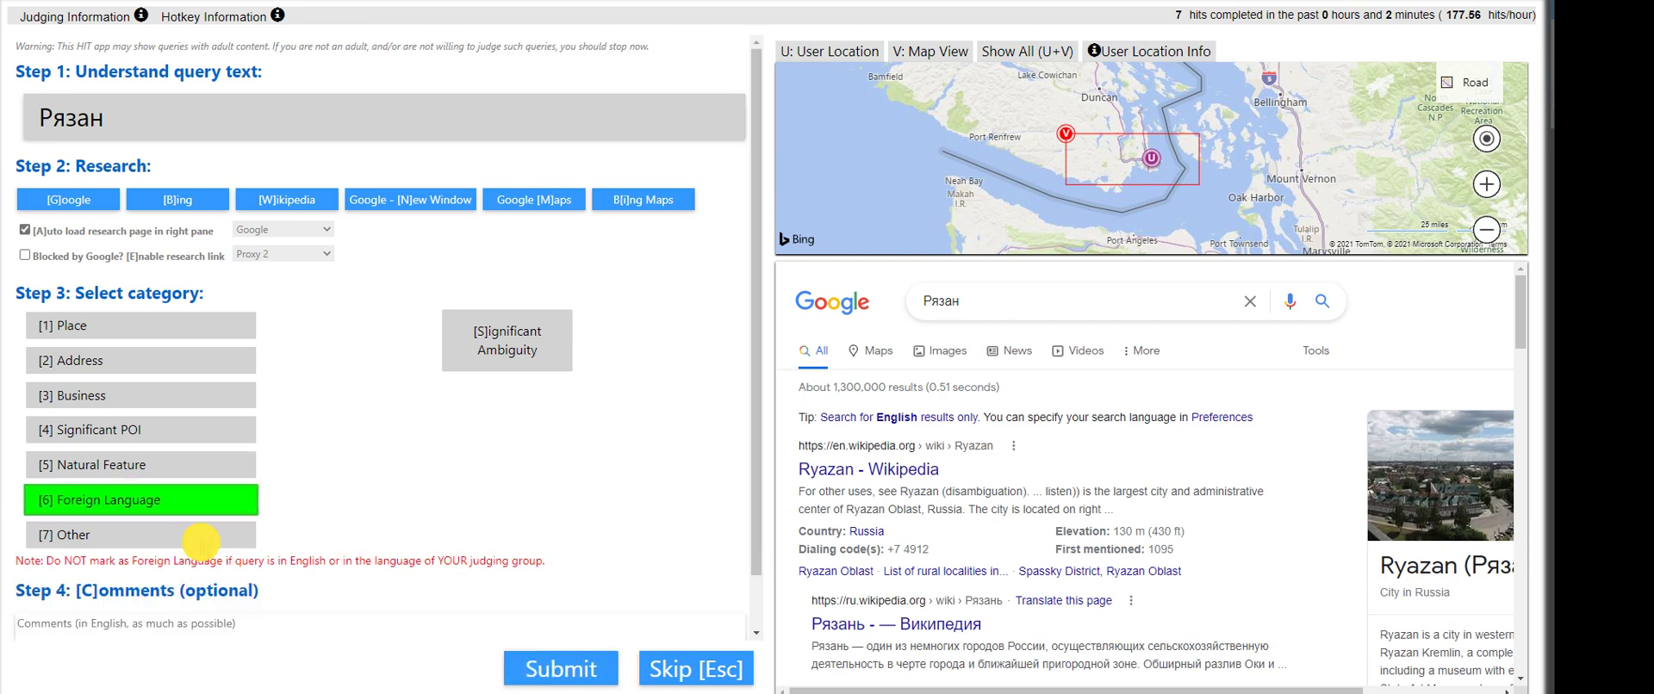
left_click(561, 669)
Submit Happy Face and the Tacoma Subaru address as Business
left_click(1185, 636)
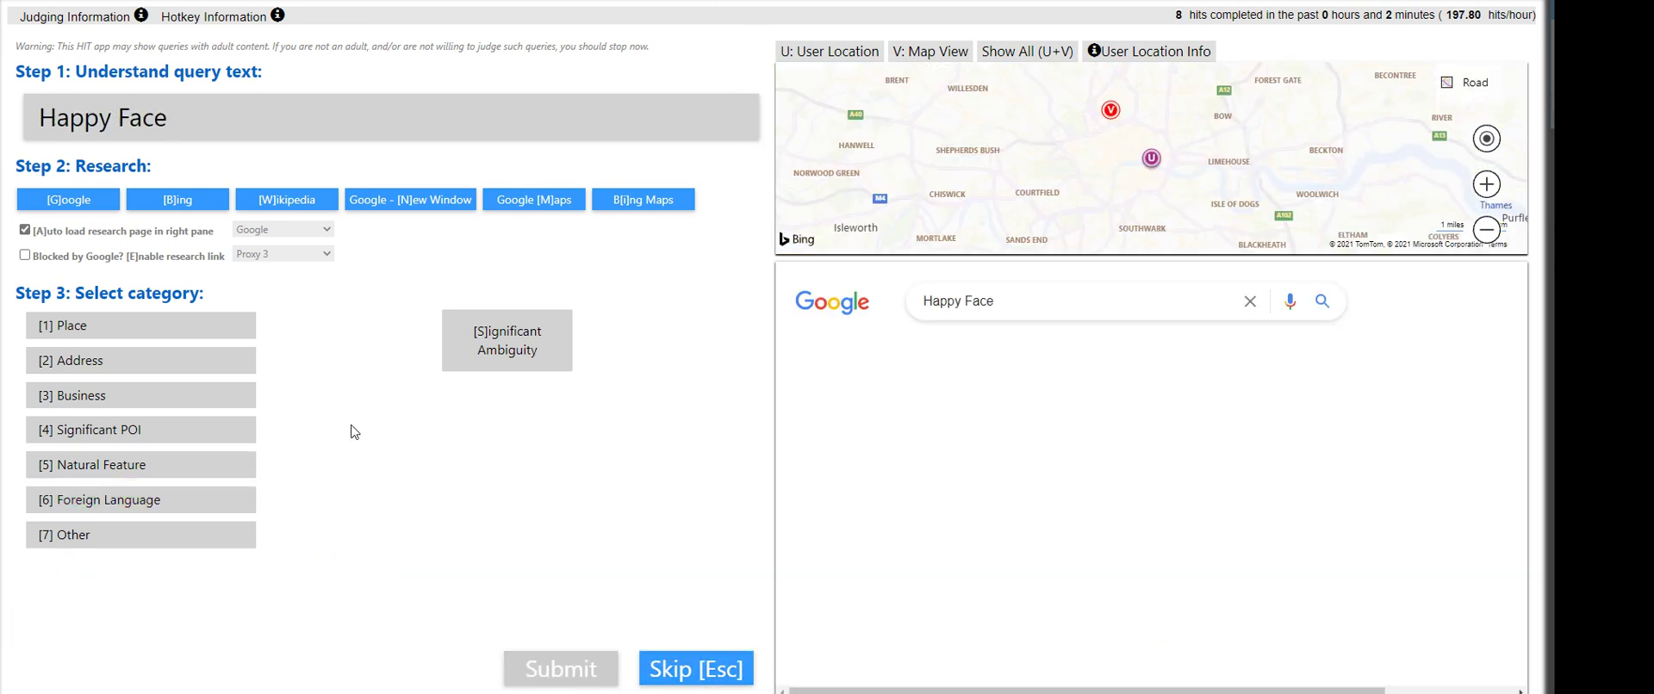
left_click(122, 394)
left_click(584, 671)
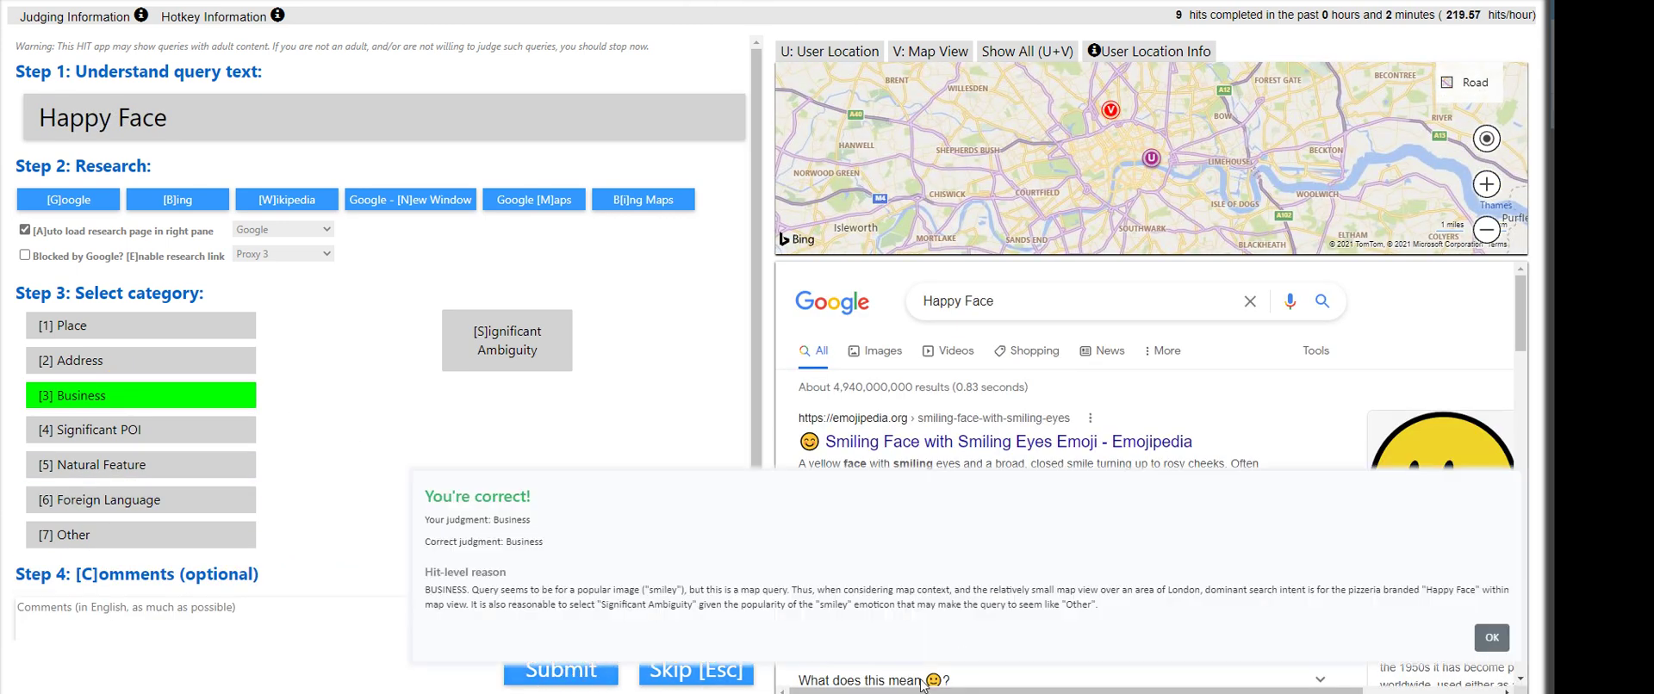
left_click(1505, 640)
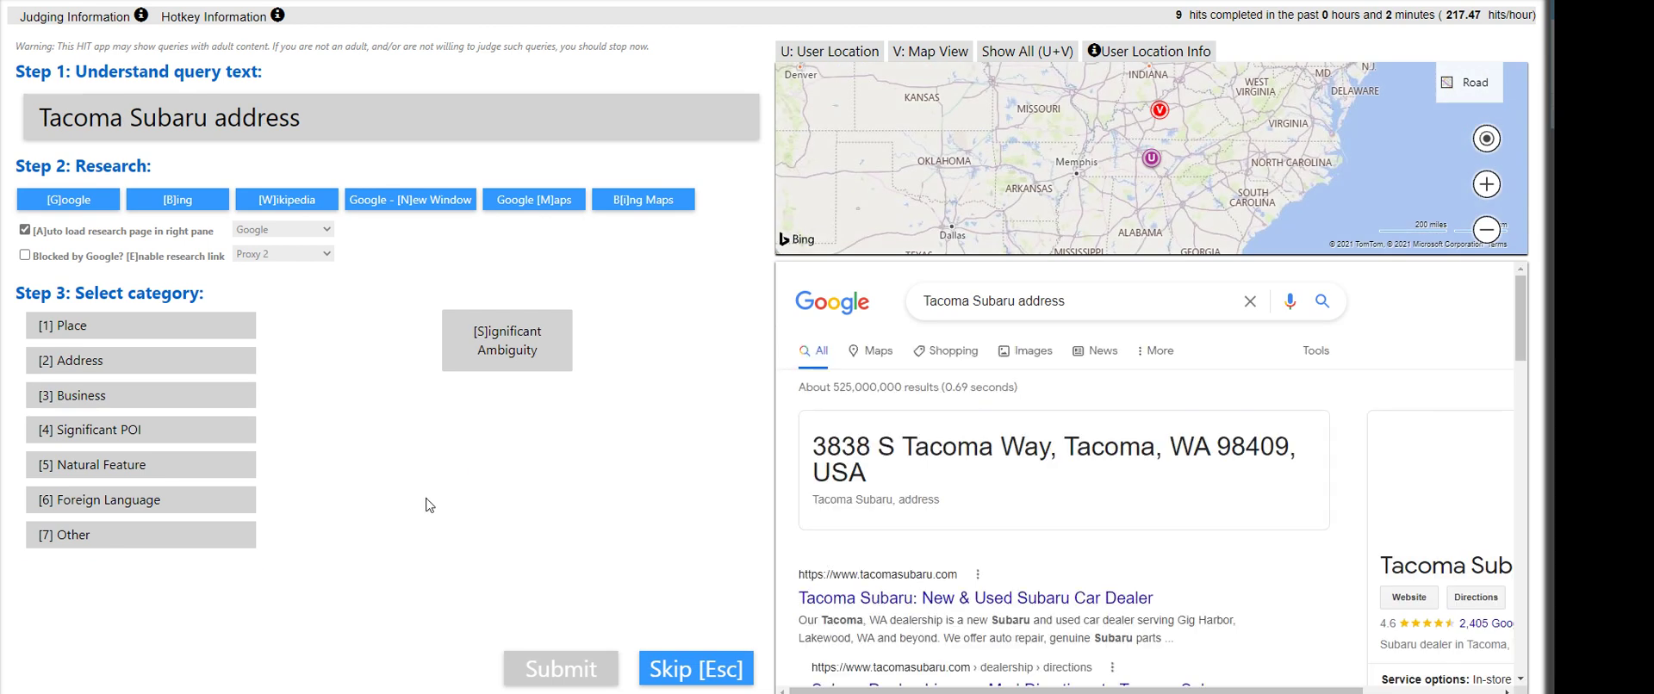
left_click(169, 403)
left_click(560, 668)
Submit familiprix as Business, Nighthawk as Place, and the coordinates query as Other
left_click(1156, 646)
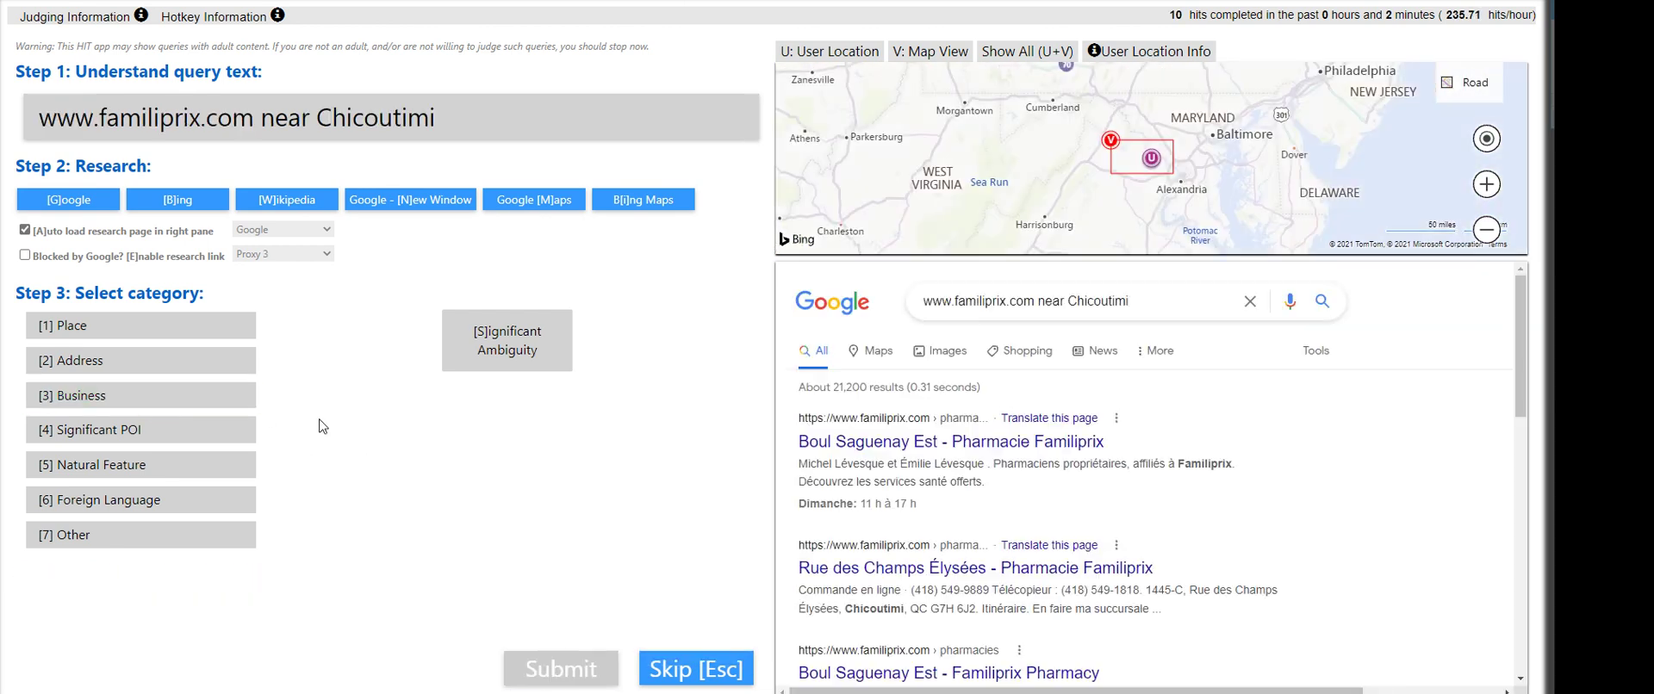
left_click(138, 396)
left_click(580, 672)
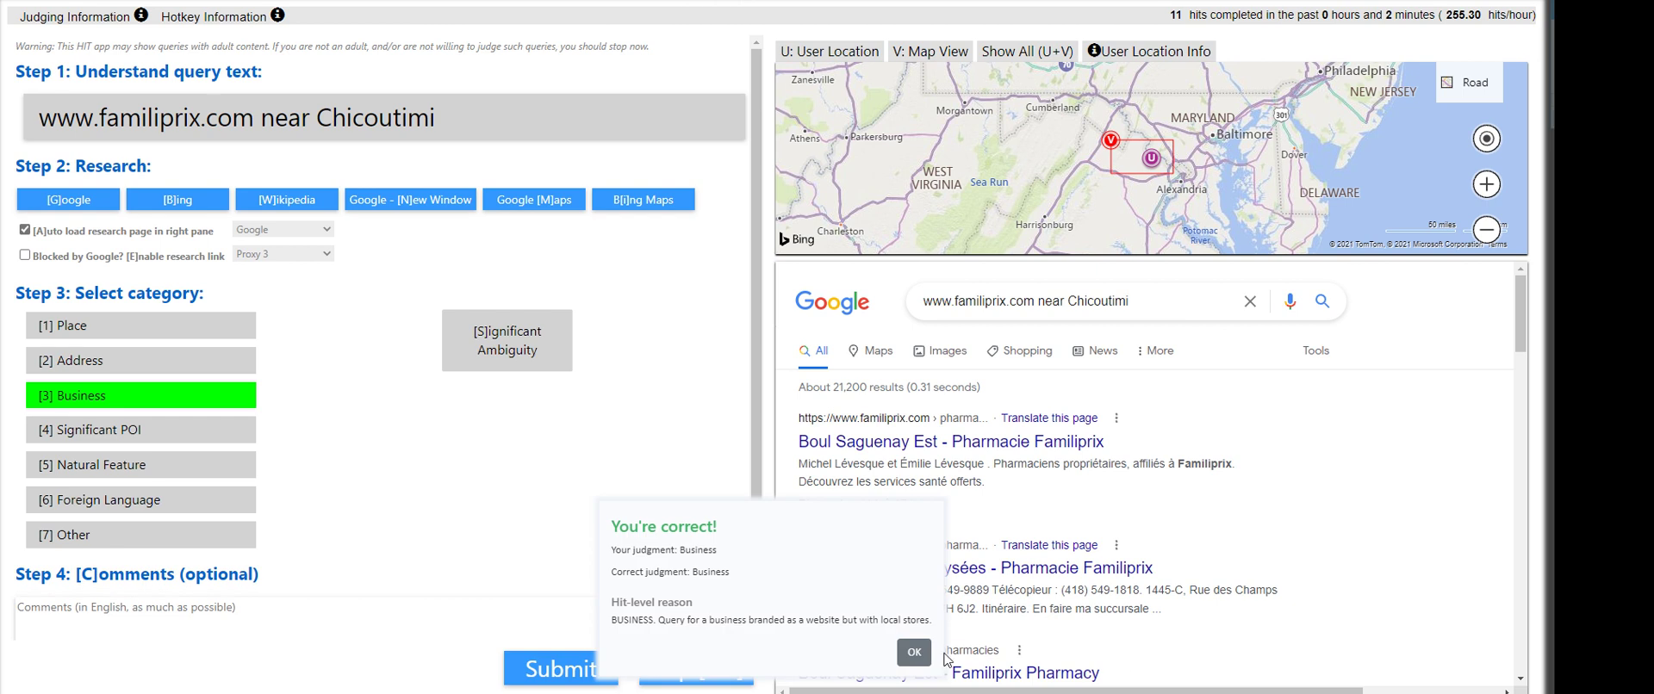
left_click(913, 657)
left_click(158, 328)
left_click(534, 660)
left_click(1486, 650)
left_click(130, 535)
left_click(561, 669)
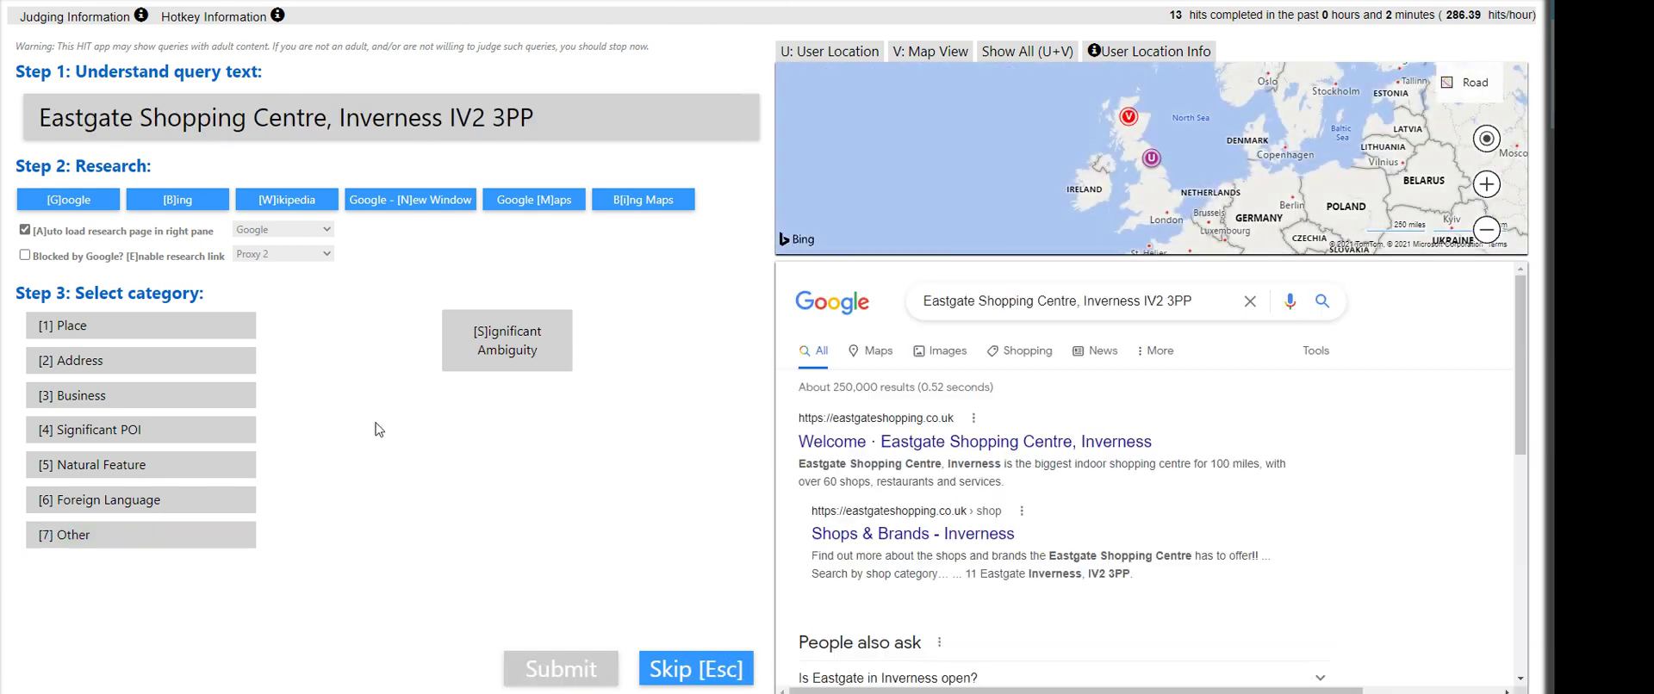
Submit Eastgate Shopping Centre as Significant POI and granite bay high school as Business
left_click(183, 413)
left_click(183, 416)
left_click(547, 668)
left_click(986, 656)
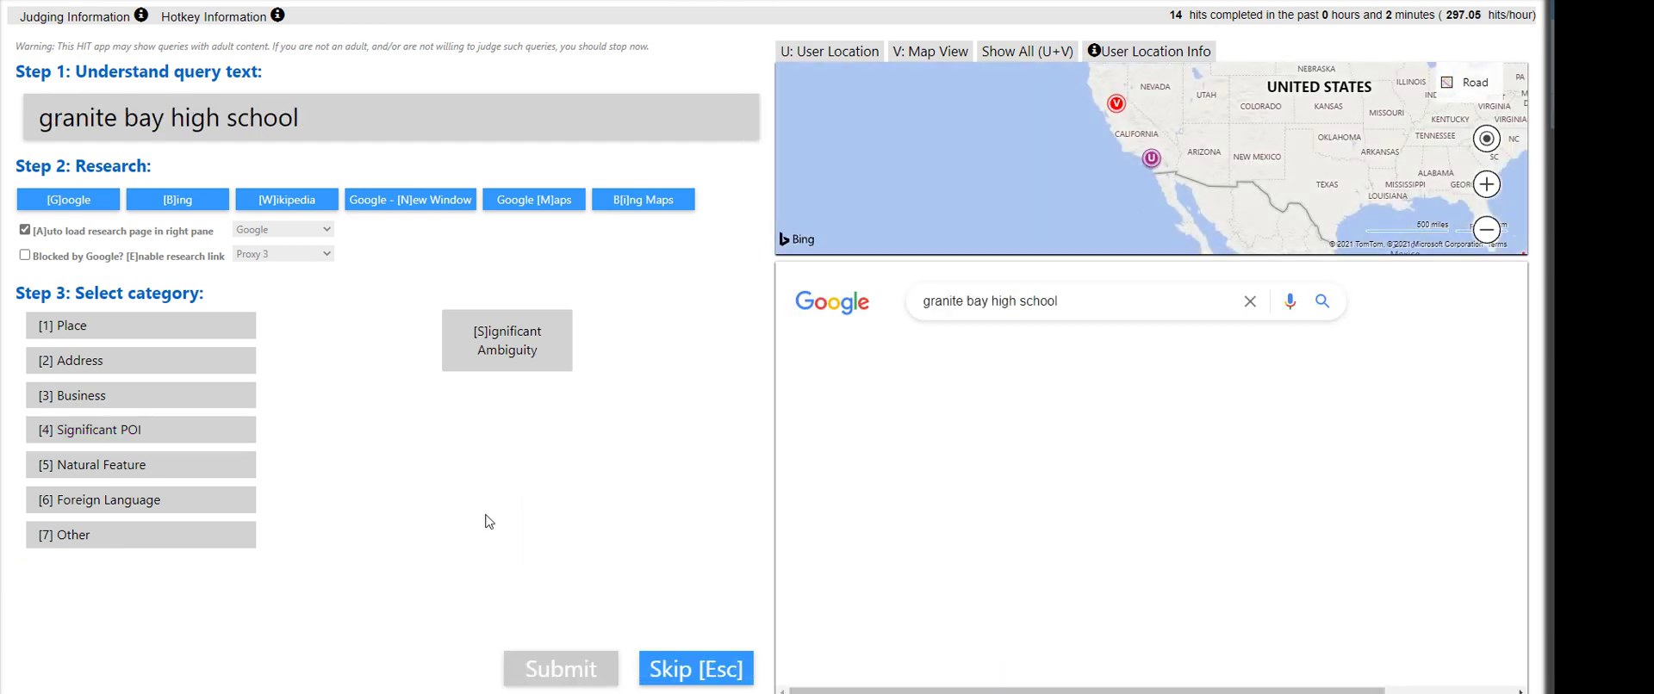
left_click(63, 395)
left_click(595, 652)
Submit st michael as Significant POI and Dandenong Creek Trail as Natural Feature
left_click(1103, 638)
left_click(135, 341)
left_click(173, 429)
left_click(561, 669)
left_click(1490, 638)
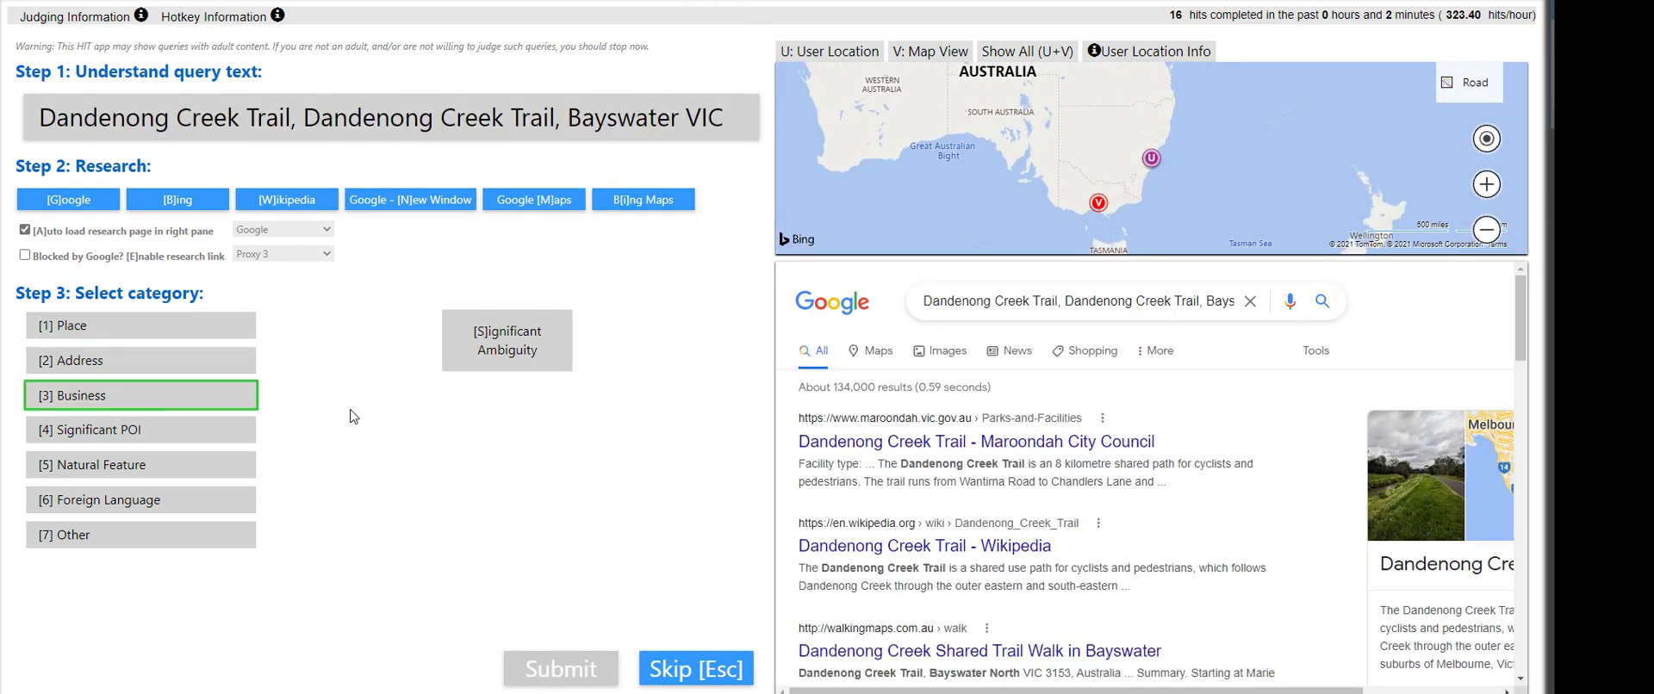
left_click(164, 465)
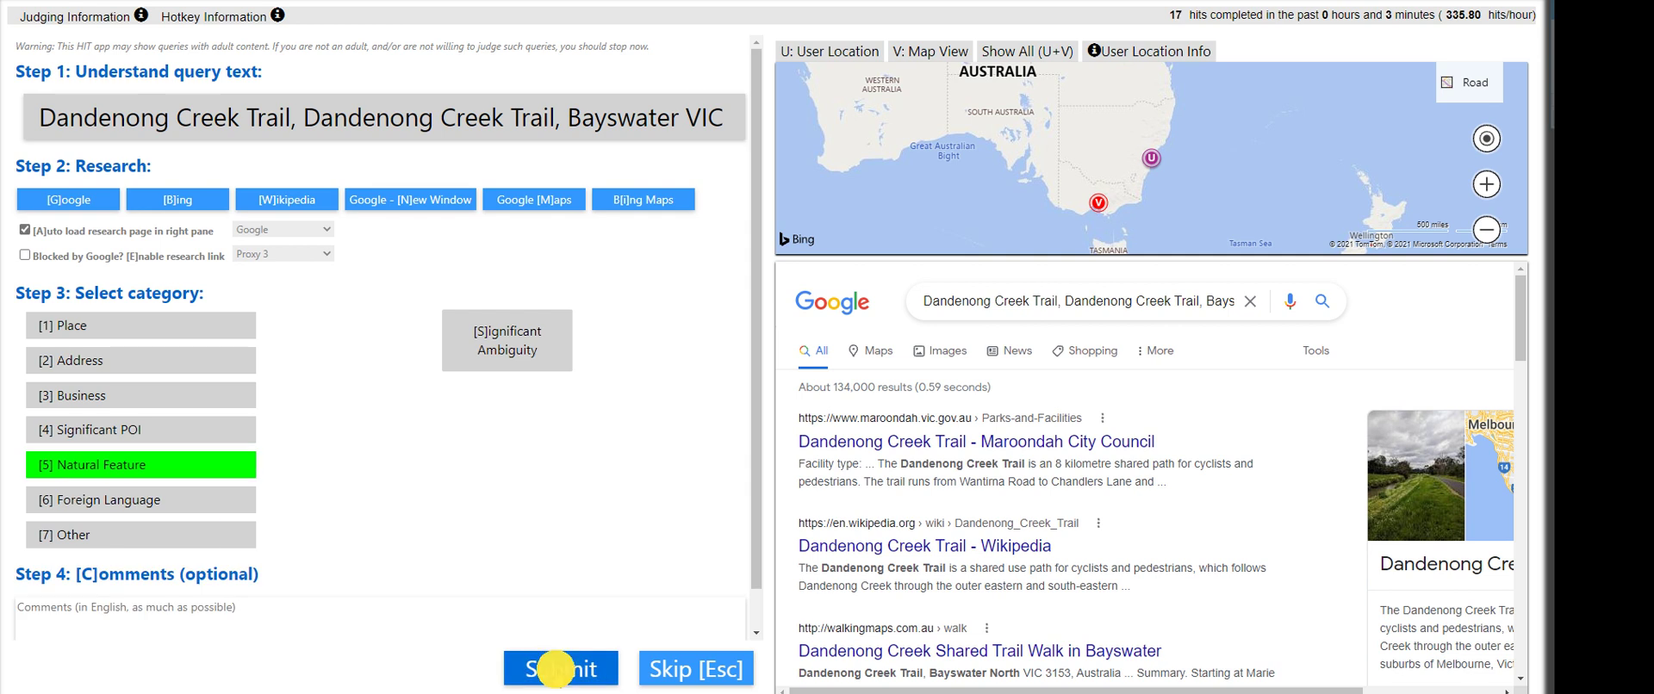
left_click(568, 669)
Submit ts25 as Place and Irvin Amusements as Significant POI, accepting the Business correction
left_click(939, 659)
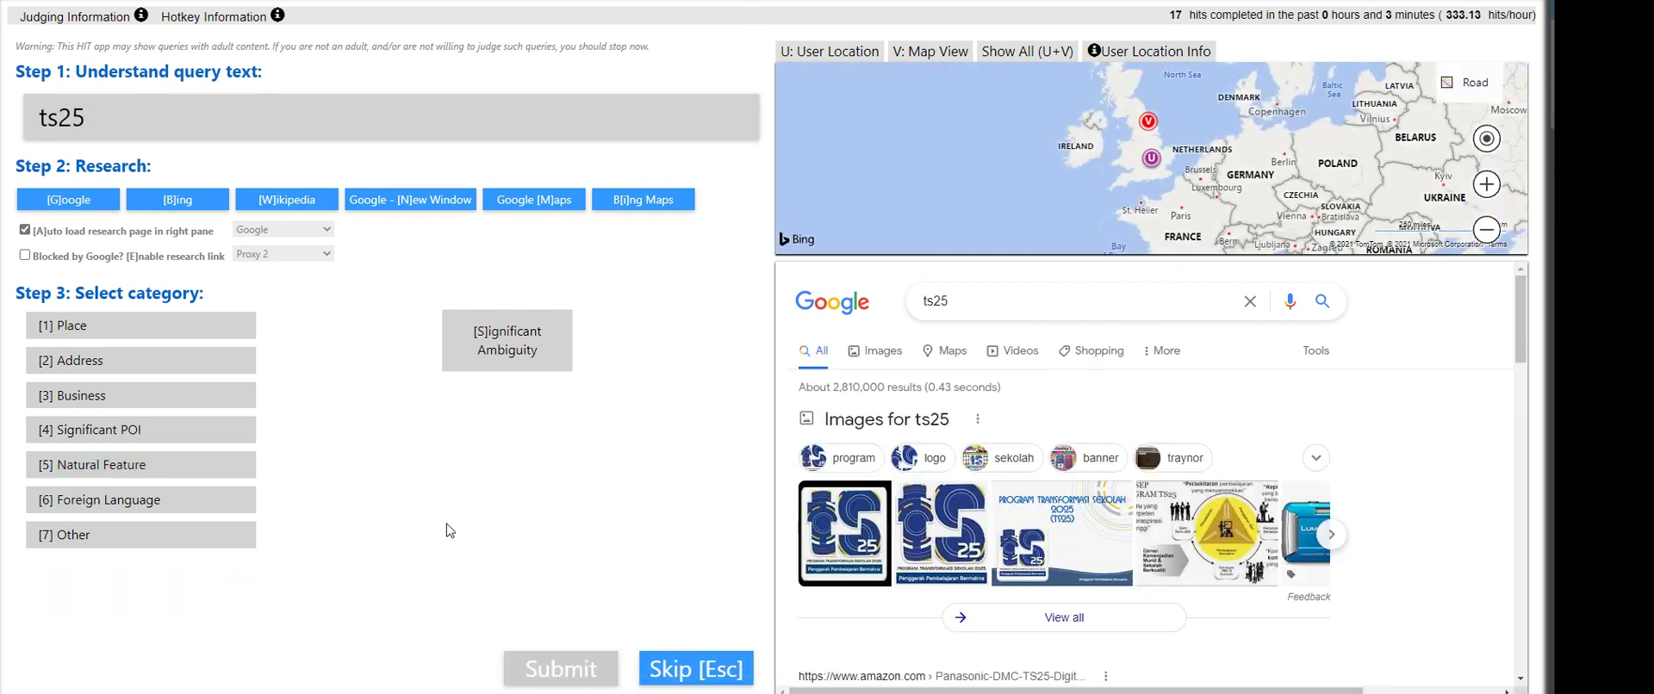
left_click(140, 320)
left_click(560, 669)
left_click(1326, 636)
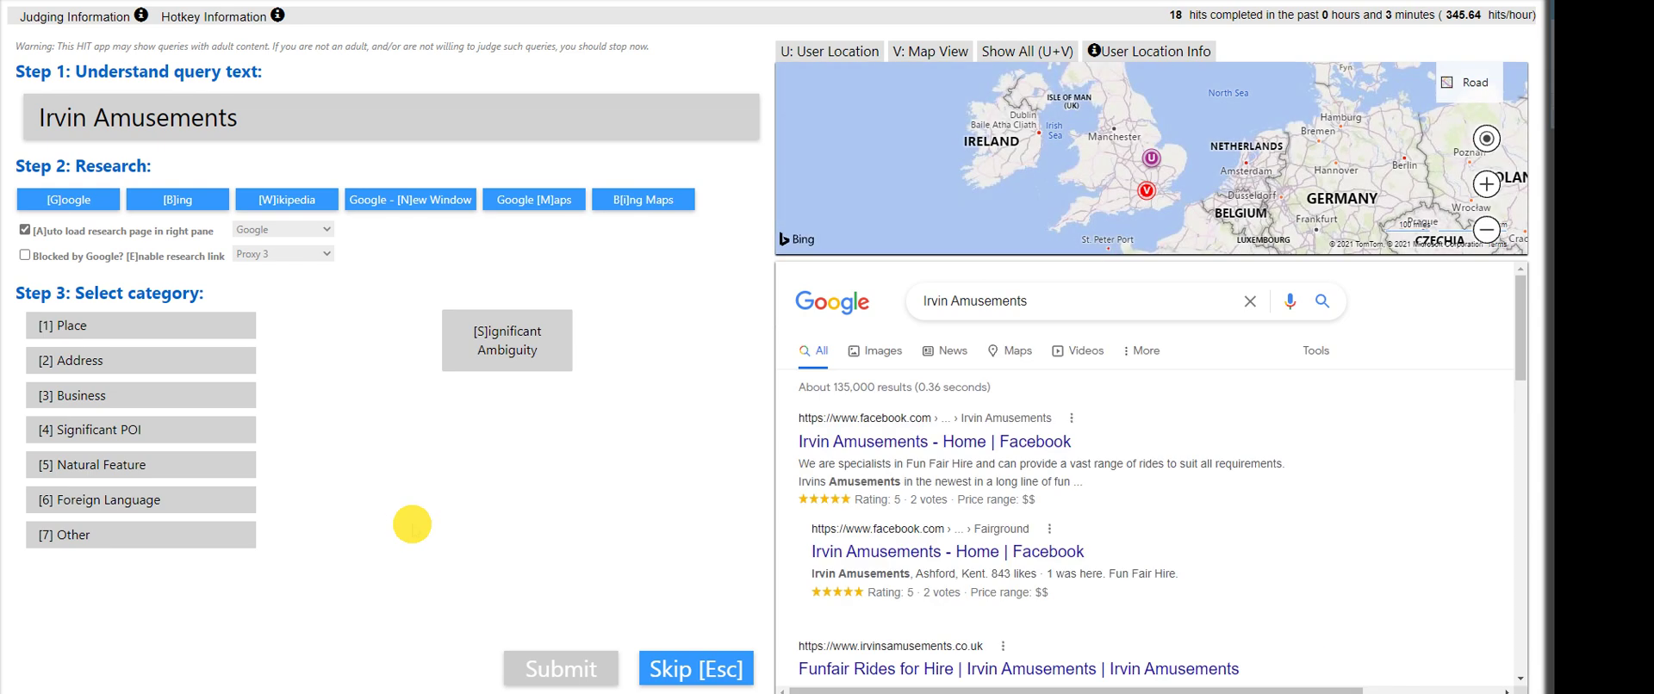
left_click(246, 429)
left_click(575, 660)
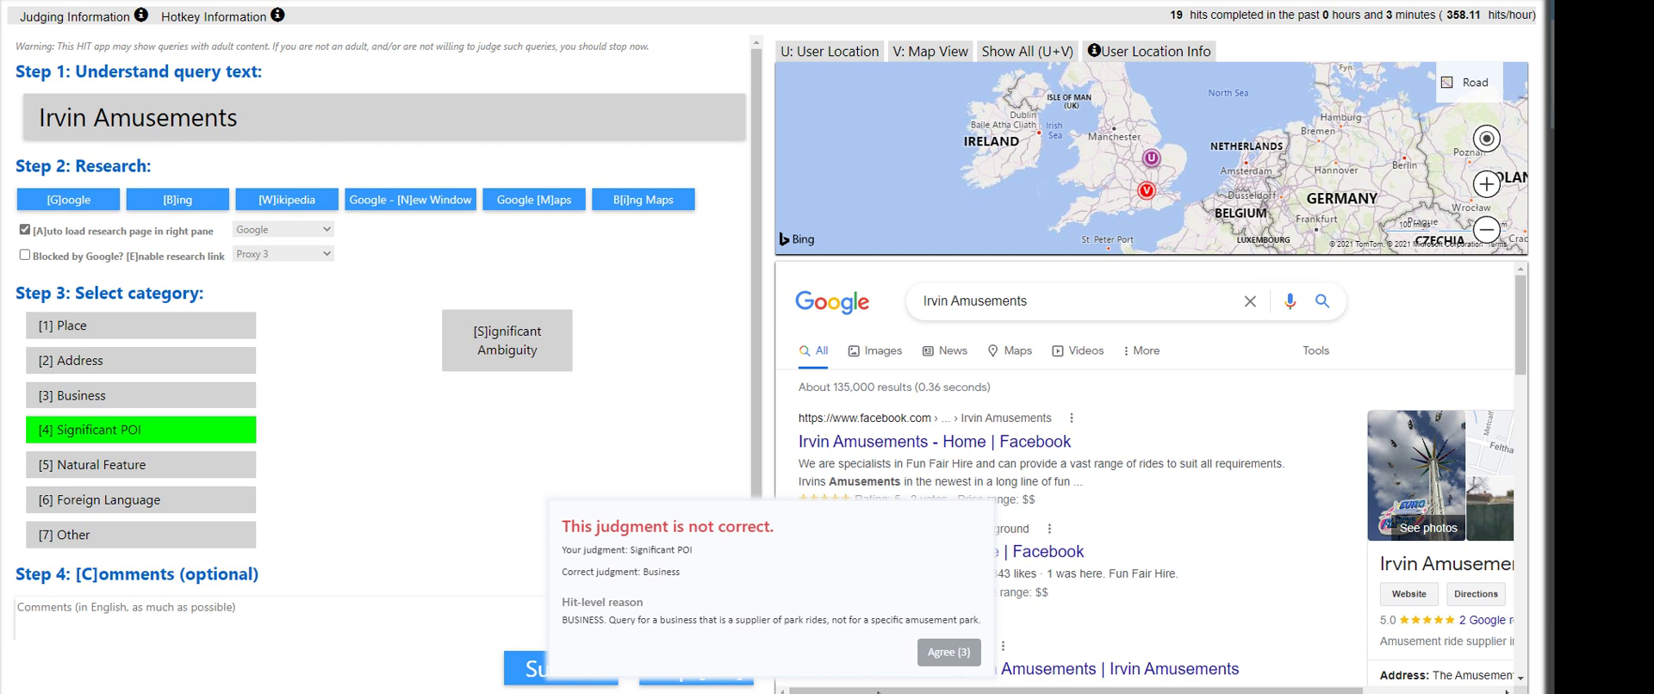
left_click(947, 655)
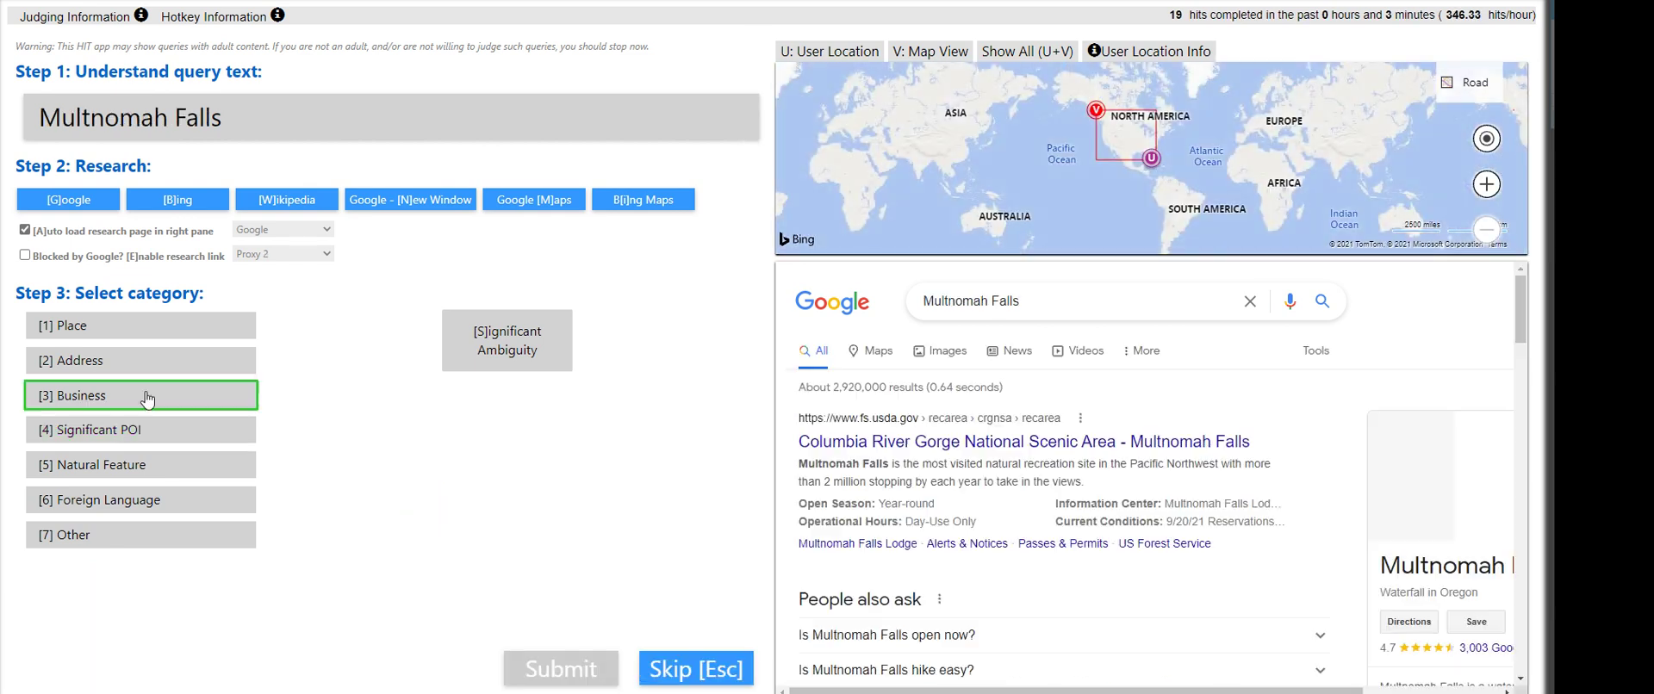
Submit Multnomah Falls as Natural Feature and Walt Disney World Resort as Significant POI
left_click(111, 429)
left_click(112, 465)
left_click(539, 672)
left_click(915, 662)
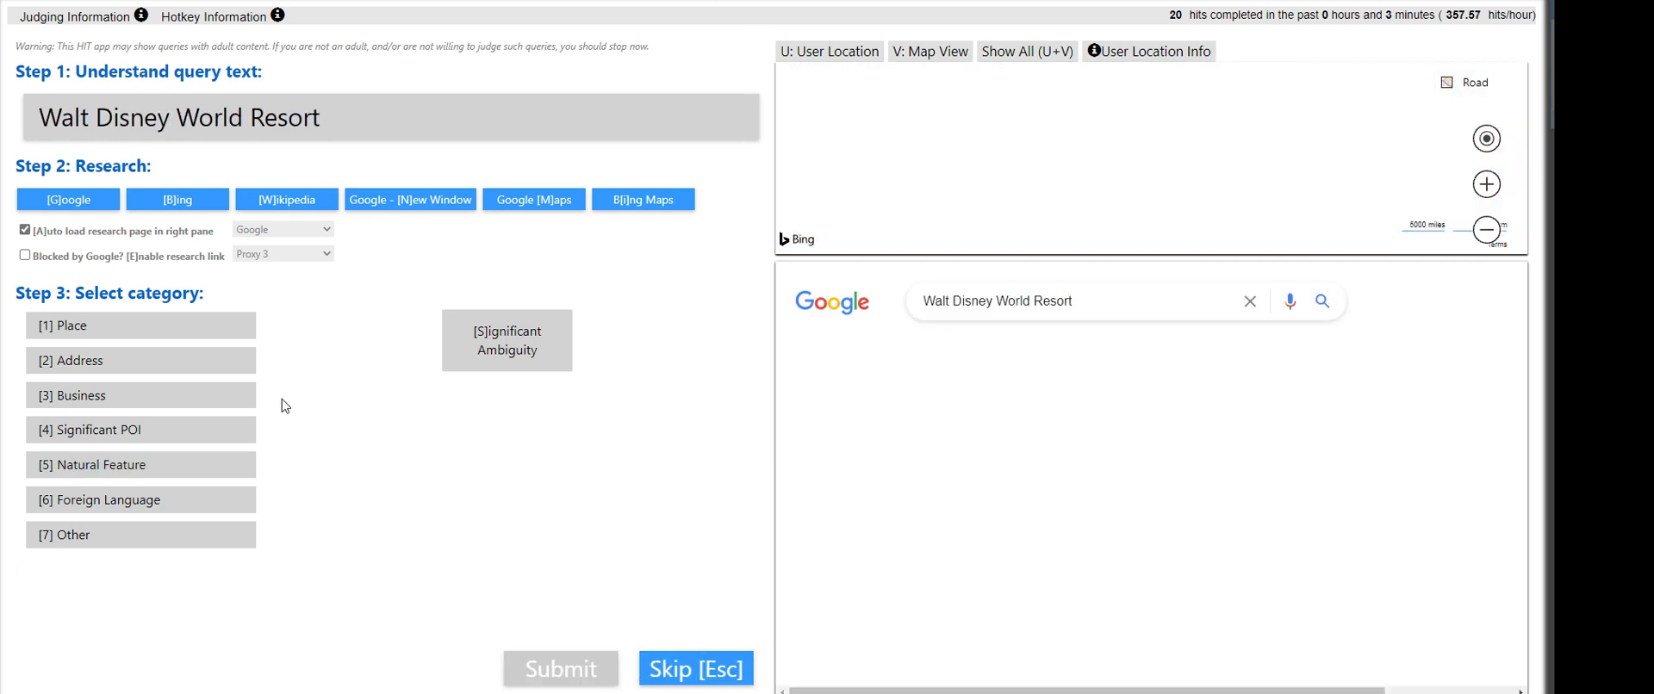
left_click(245, 431)
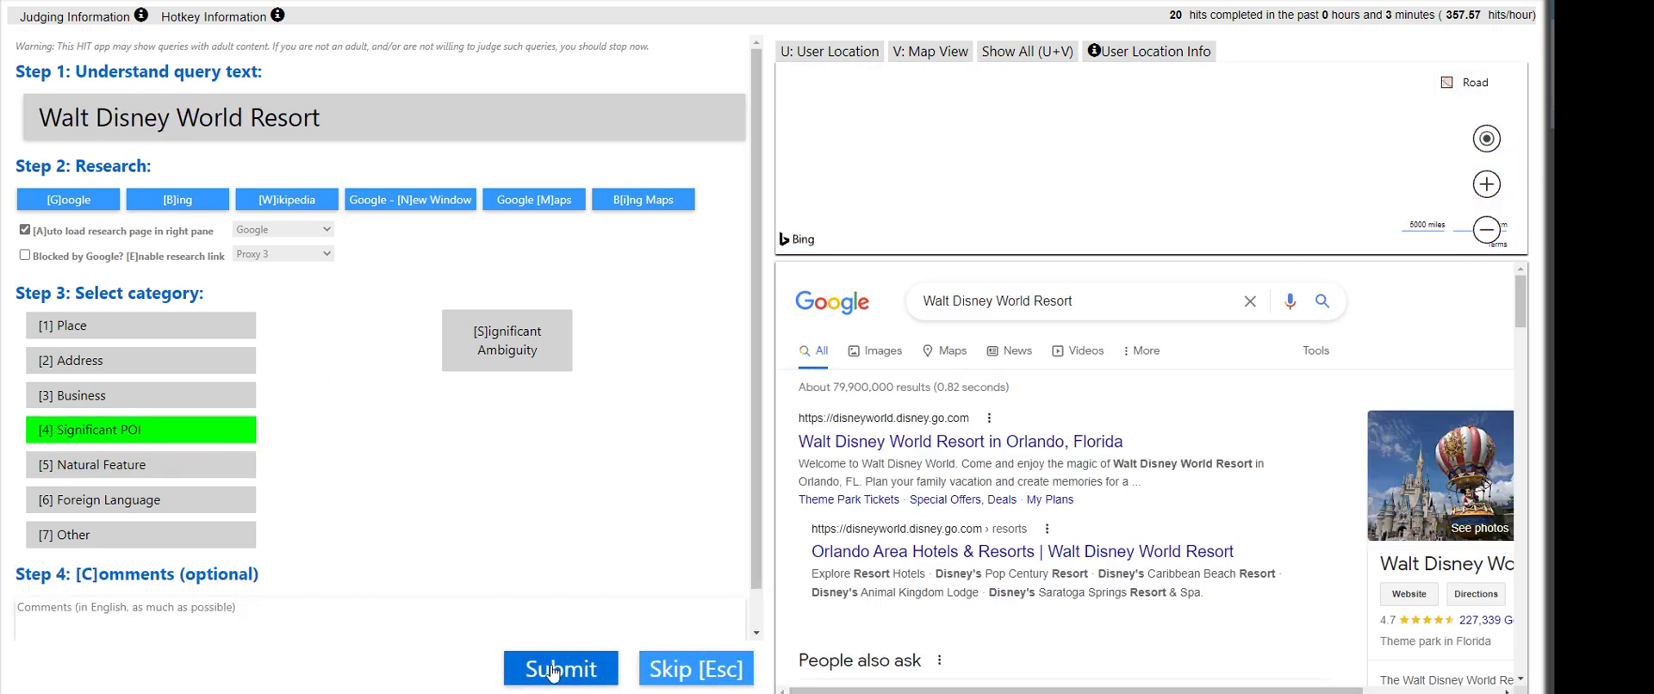
left_click(569, 672)
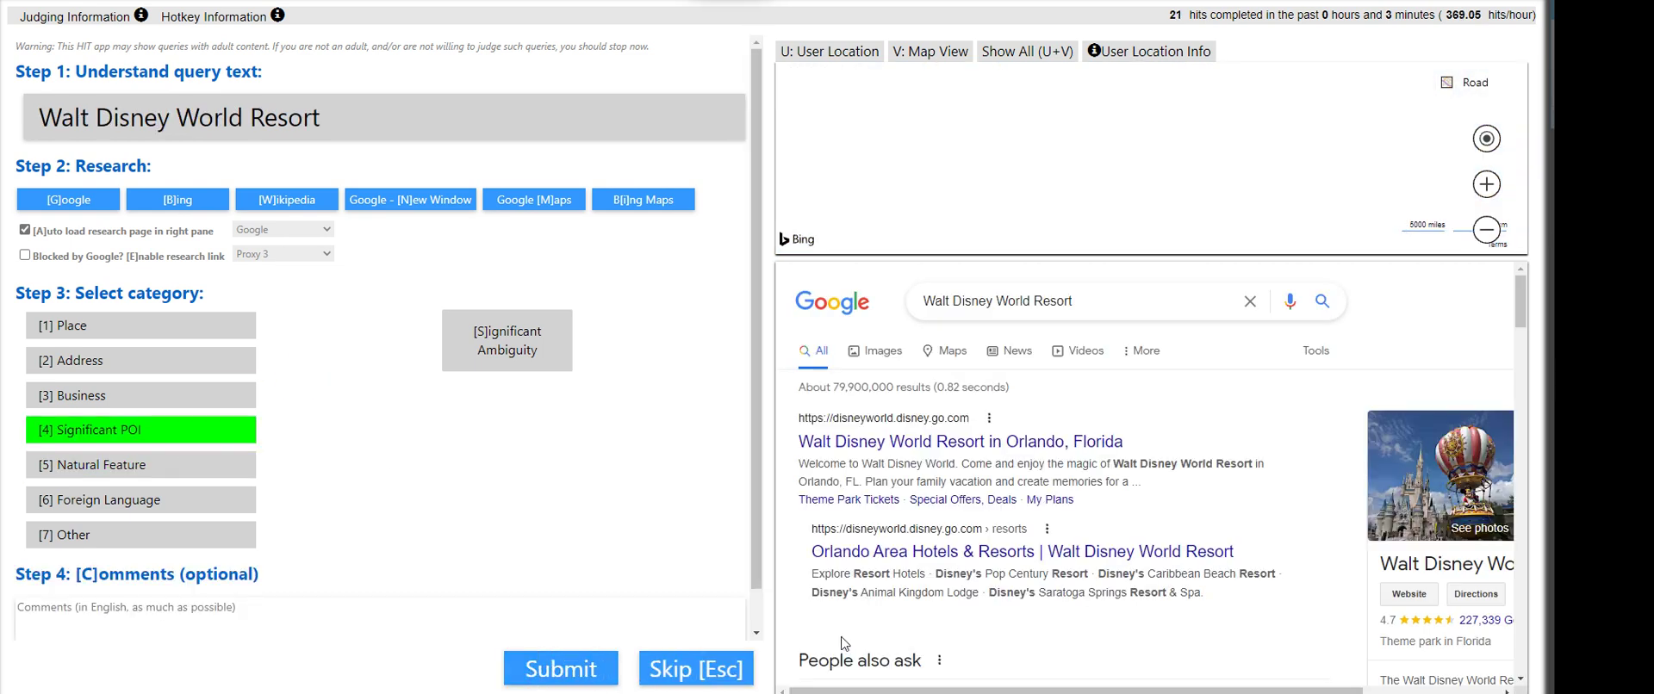
Submit Park Plaza Westminster Bridge as Significant POI and I-69 as Place, accepting both corrections
left_click(1009, 656)
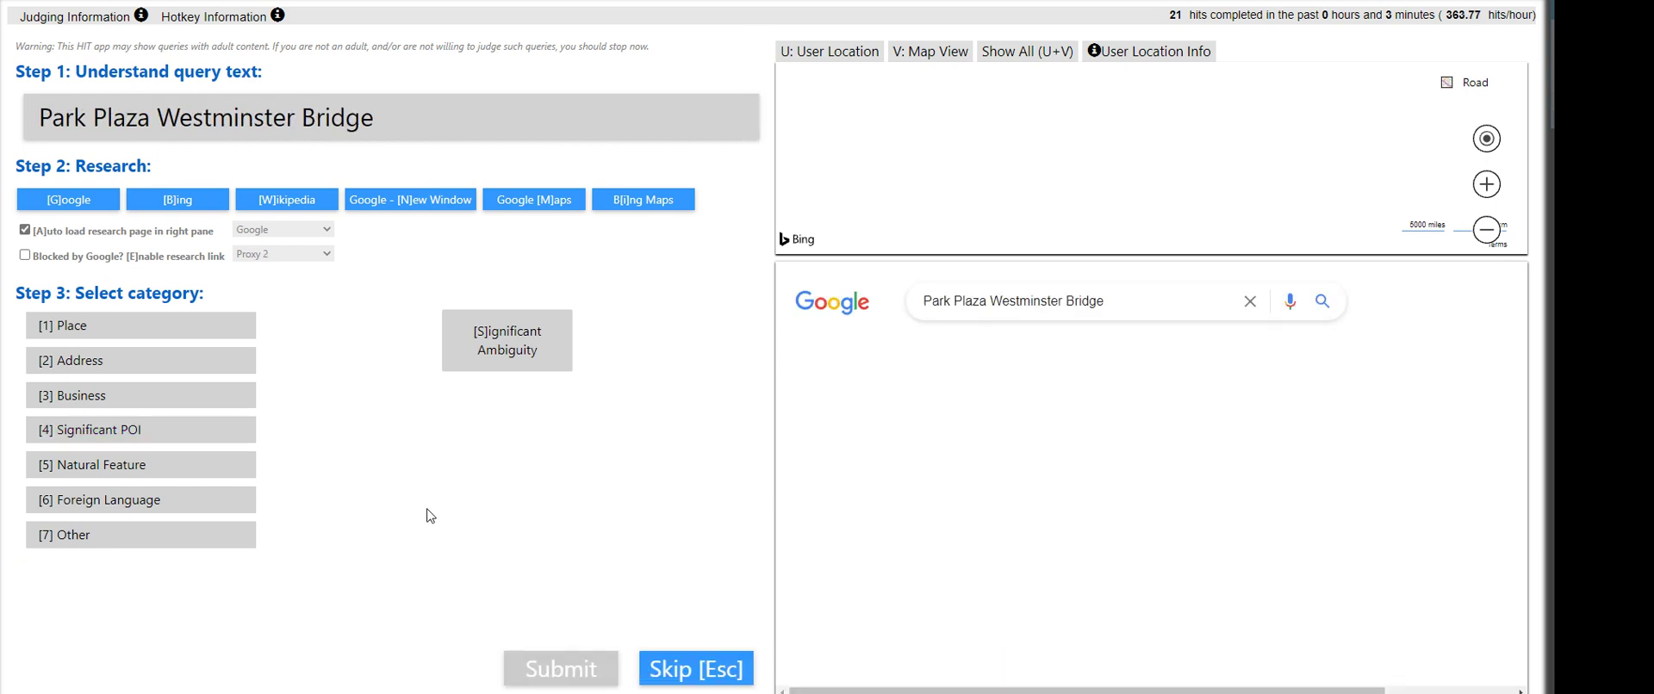
key("4")
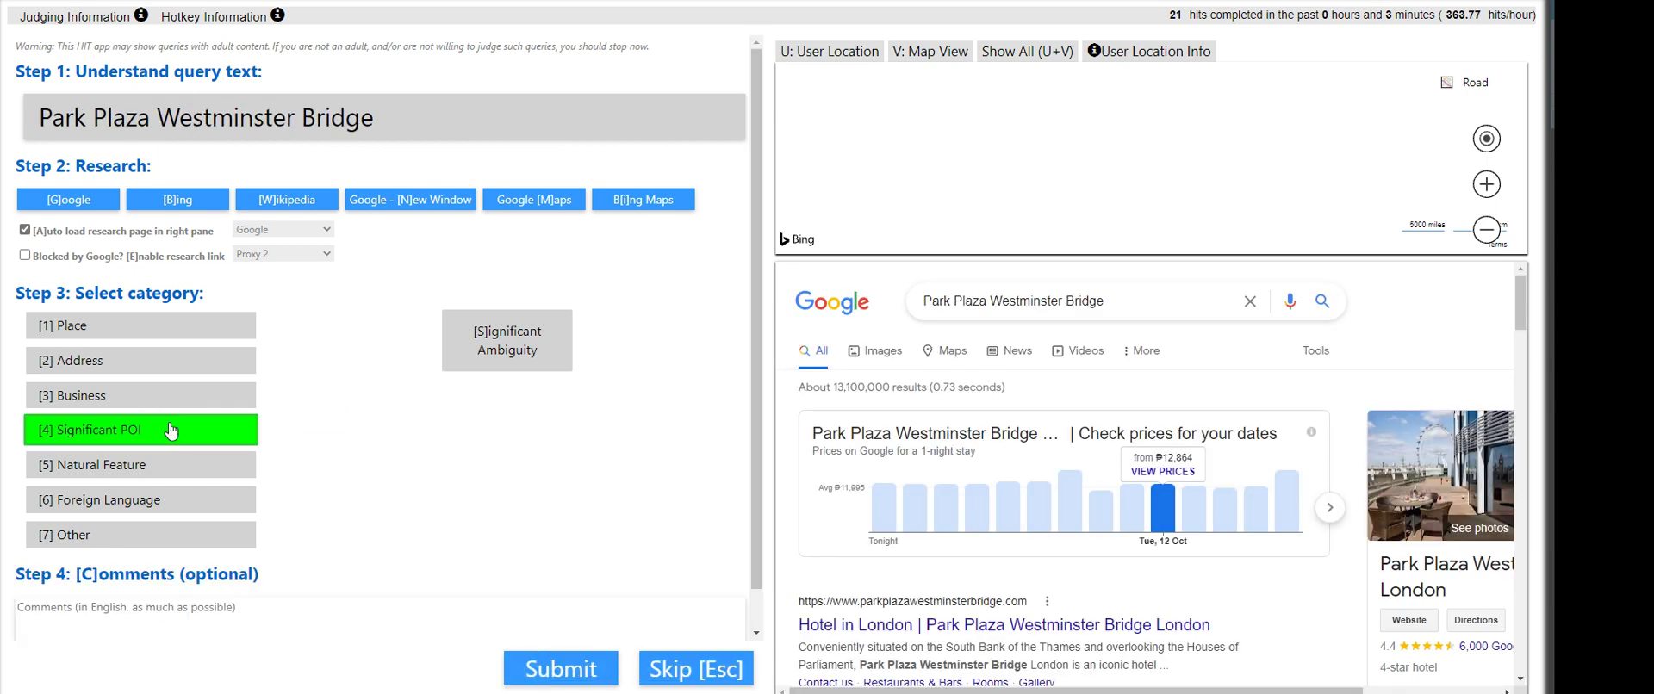
left_click(543, 669)
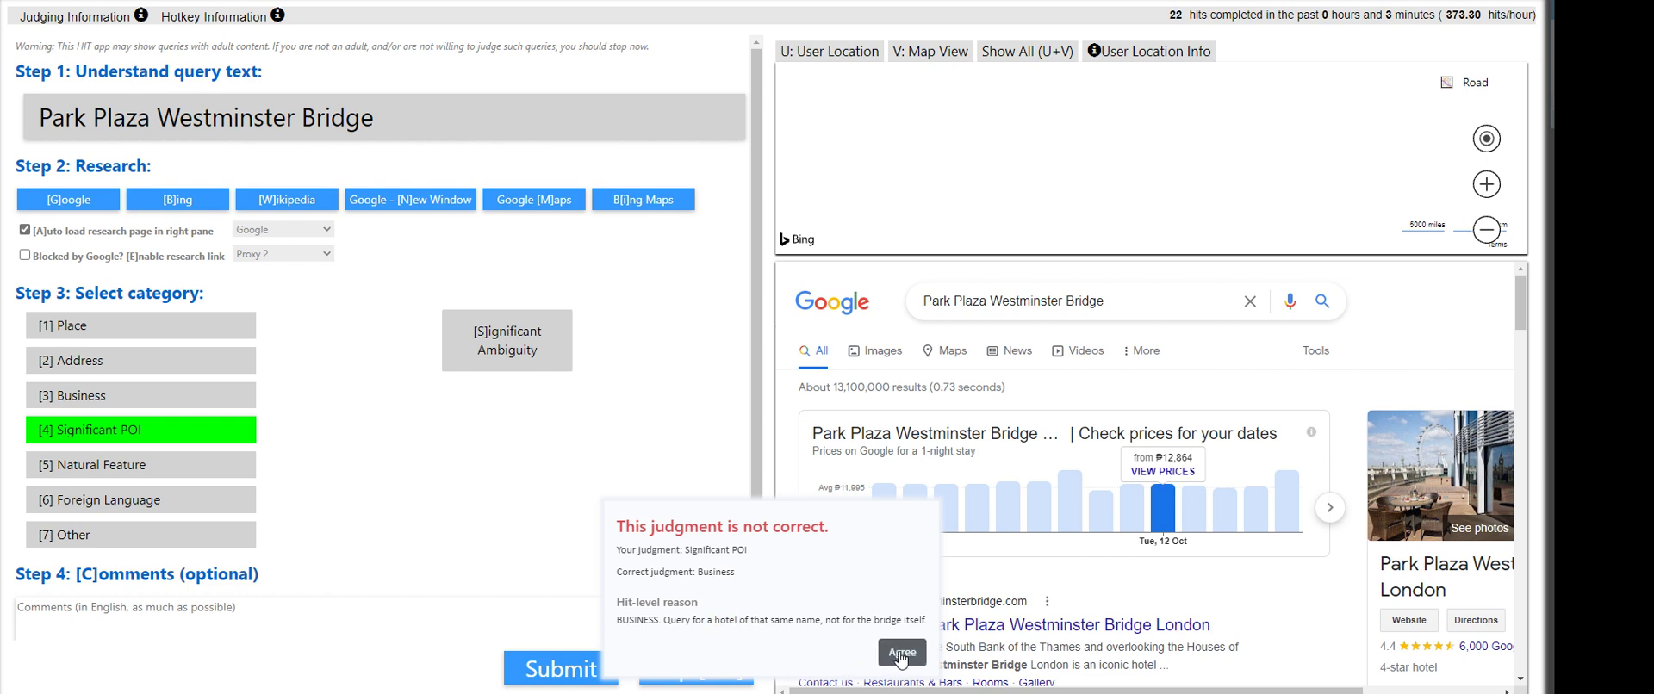
left_click(896, 653)
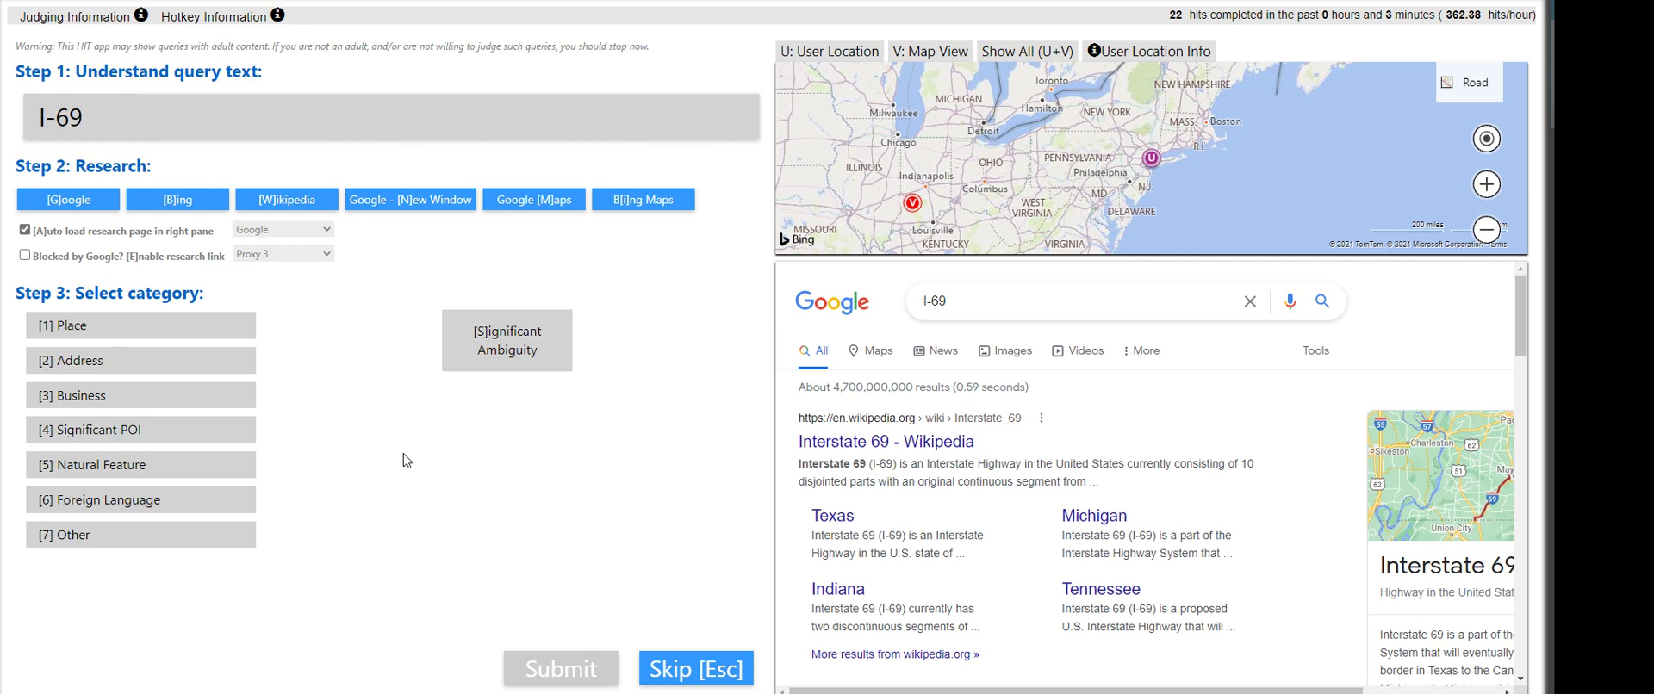
key("1")
left_click(551, 663)
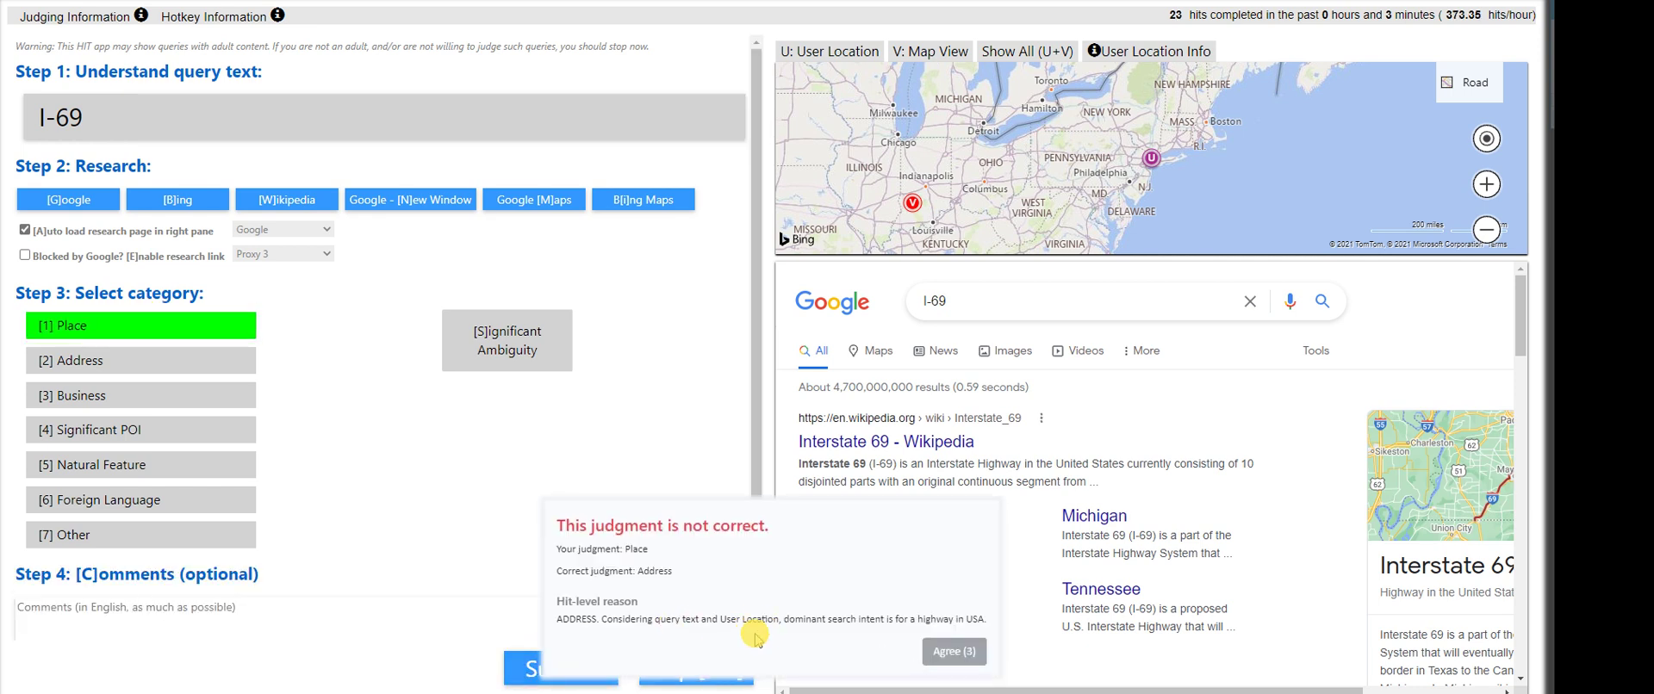
left_click(954, 652)
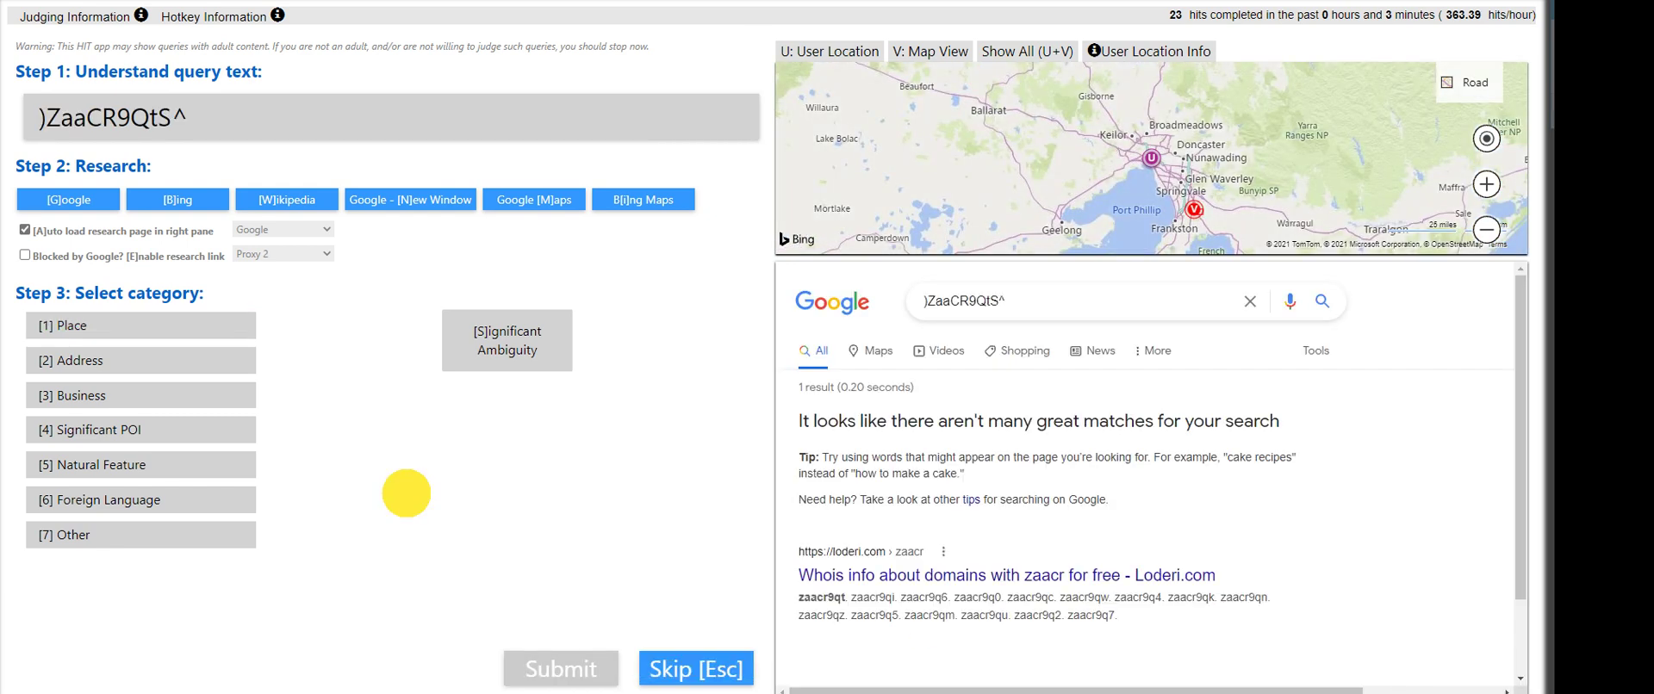
Submit the gibberish query as Other, and doreen and Baker County, FL as Place
left_click(140, 534)
left_click(545, 664)
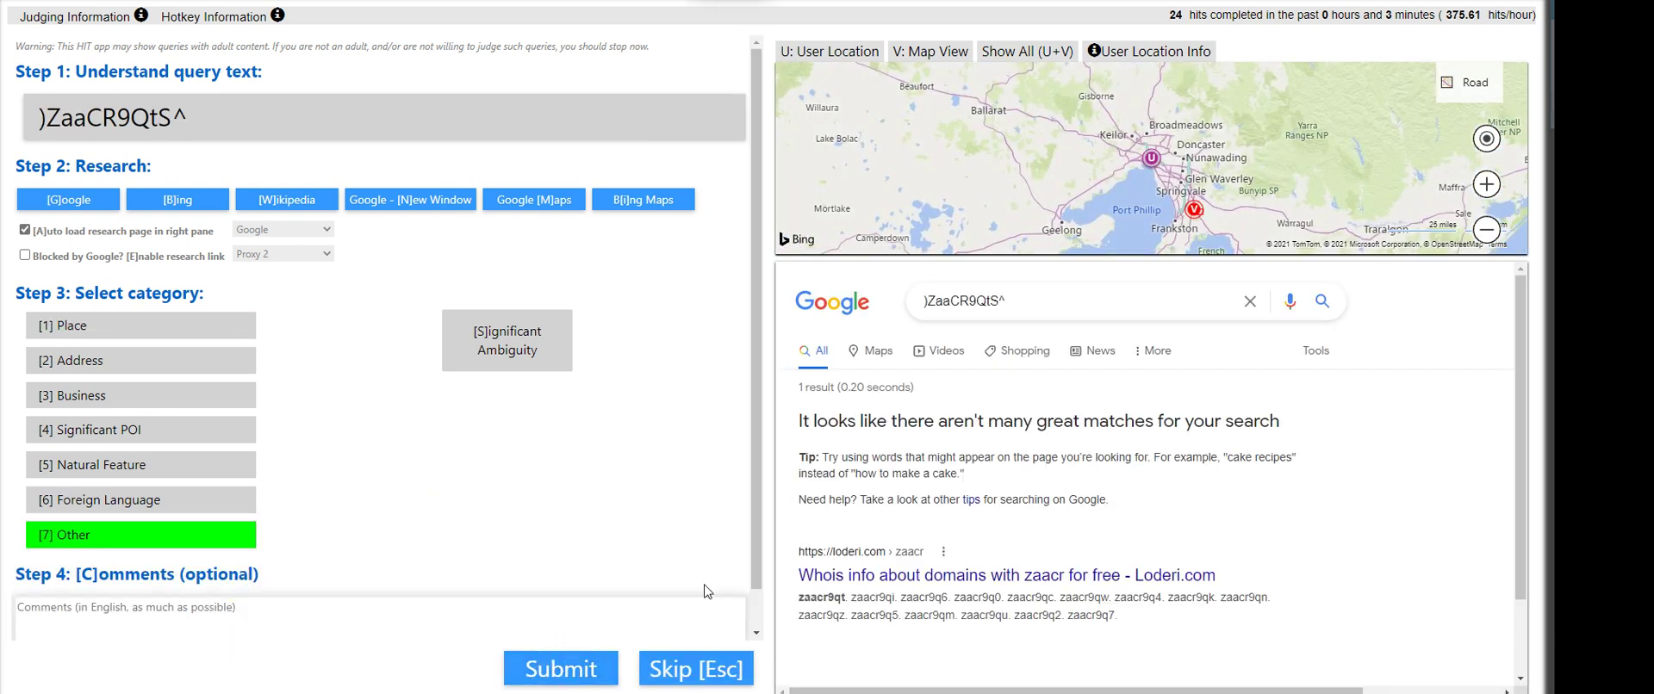
left_click(937, 648)
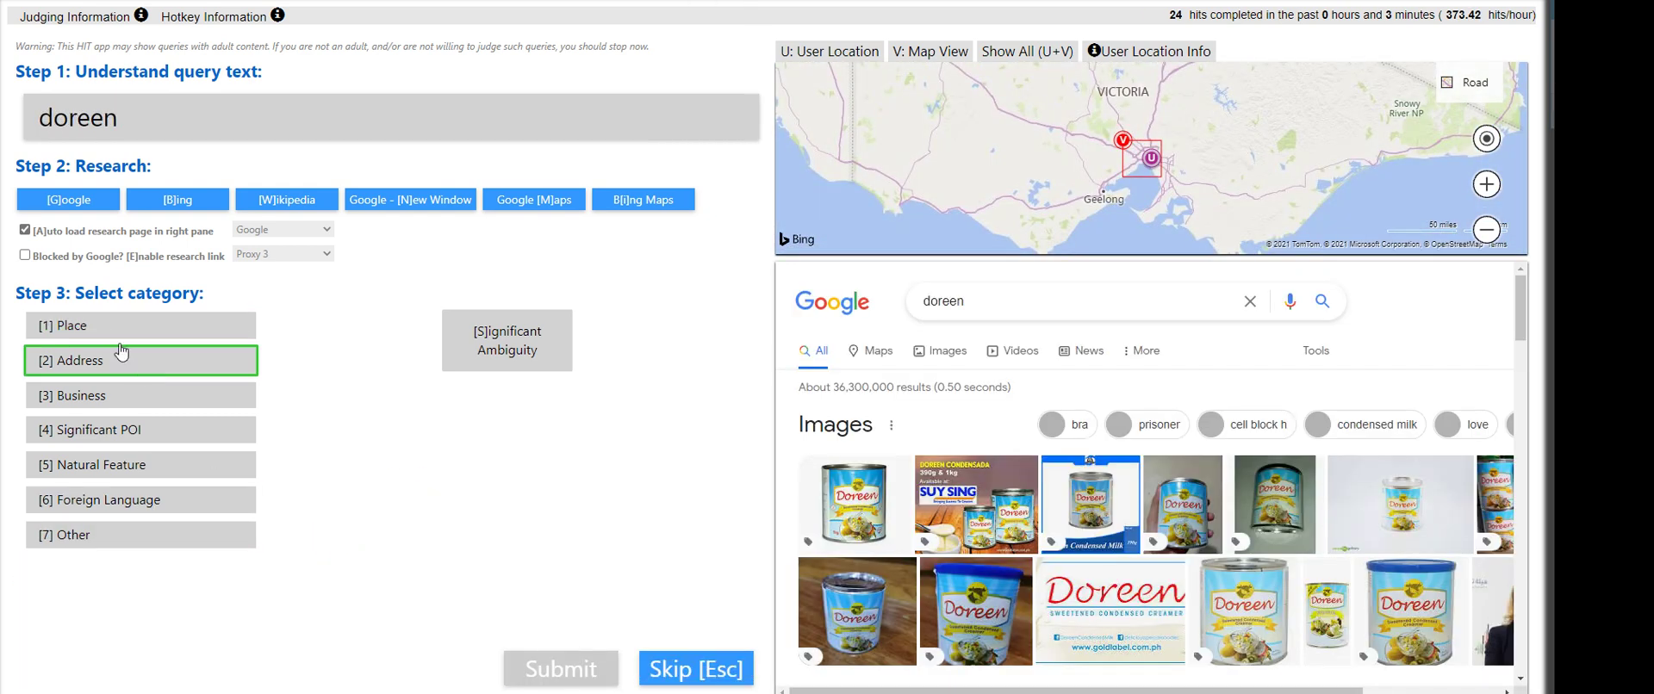
left_click(111, 325)
left_click(557, 677)
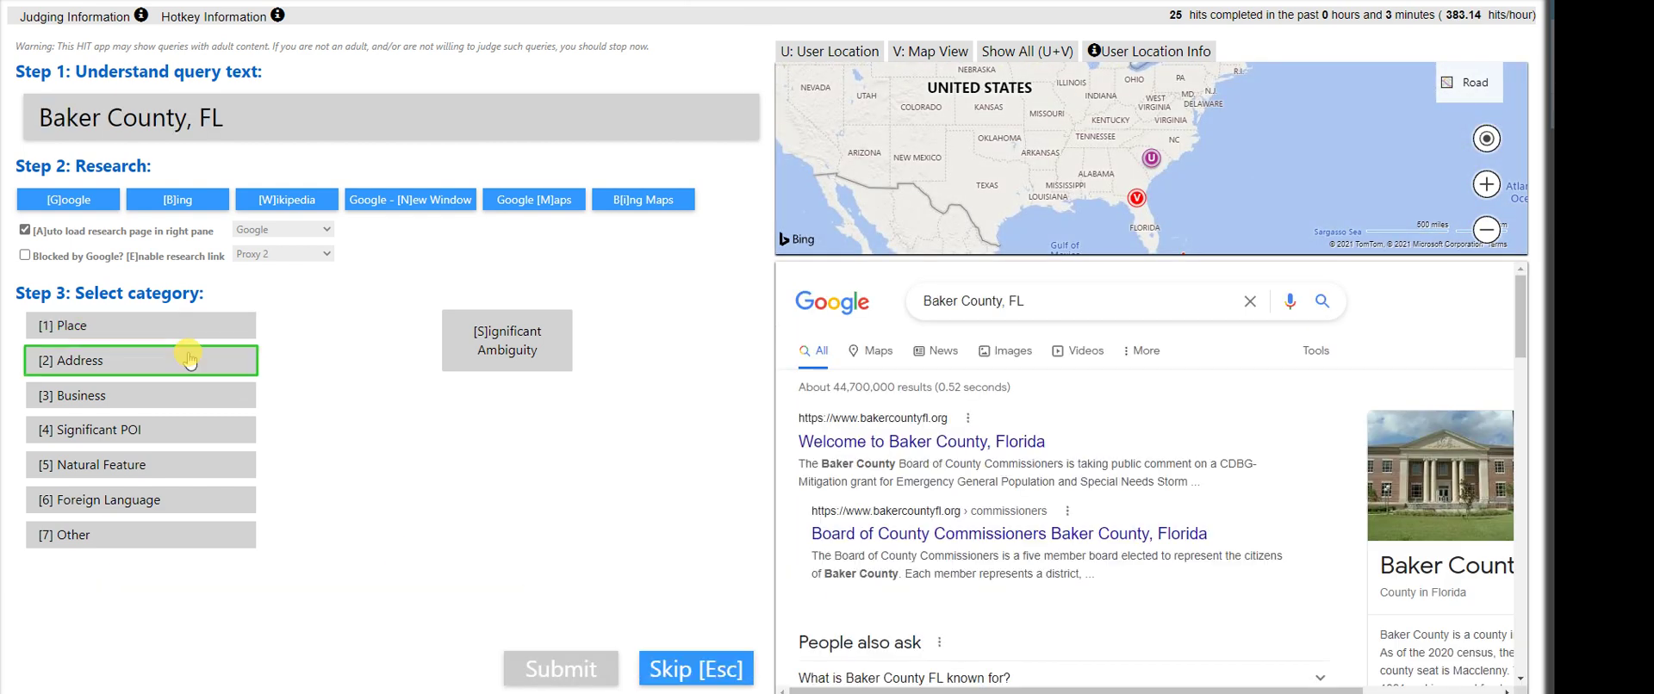
left_click(112, 326)
left_click(588, 671)
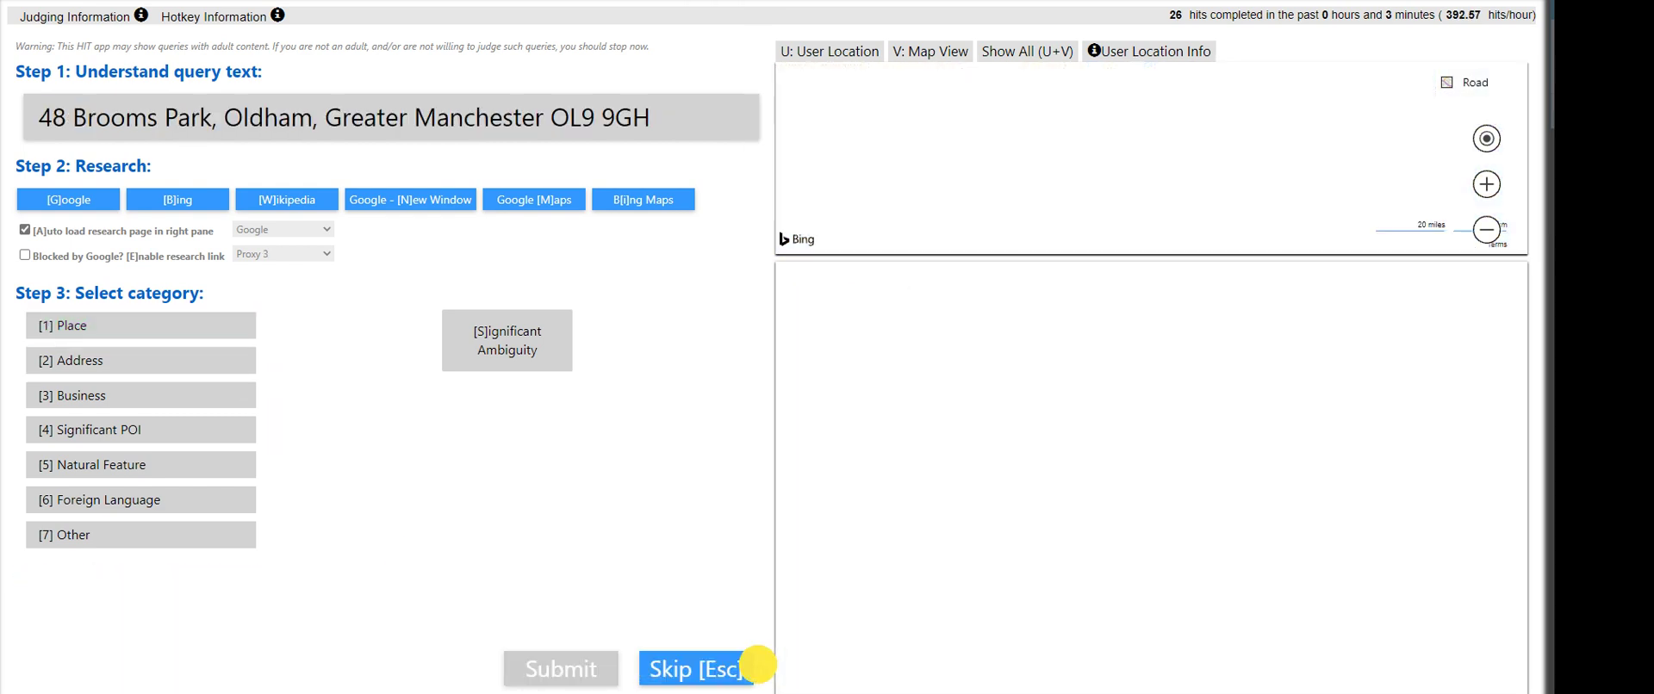
Submit the Oldham and Derby street addresses as Address and Princess Plaza Shopping Centre as Business
left_click(103, 353)
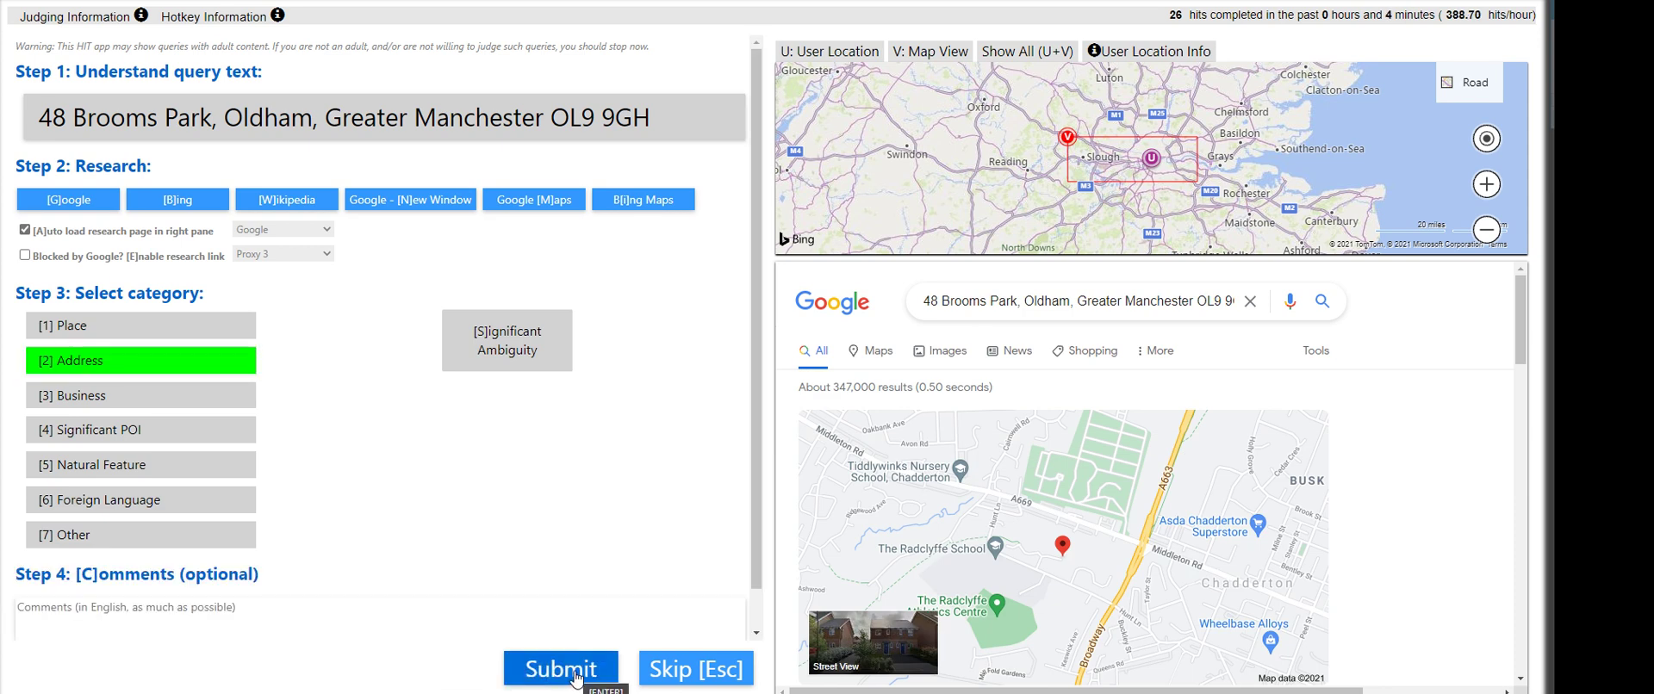
left_click(578, 672)
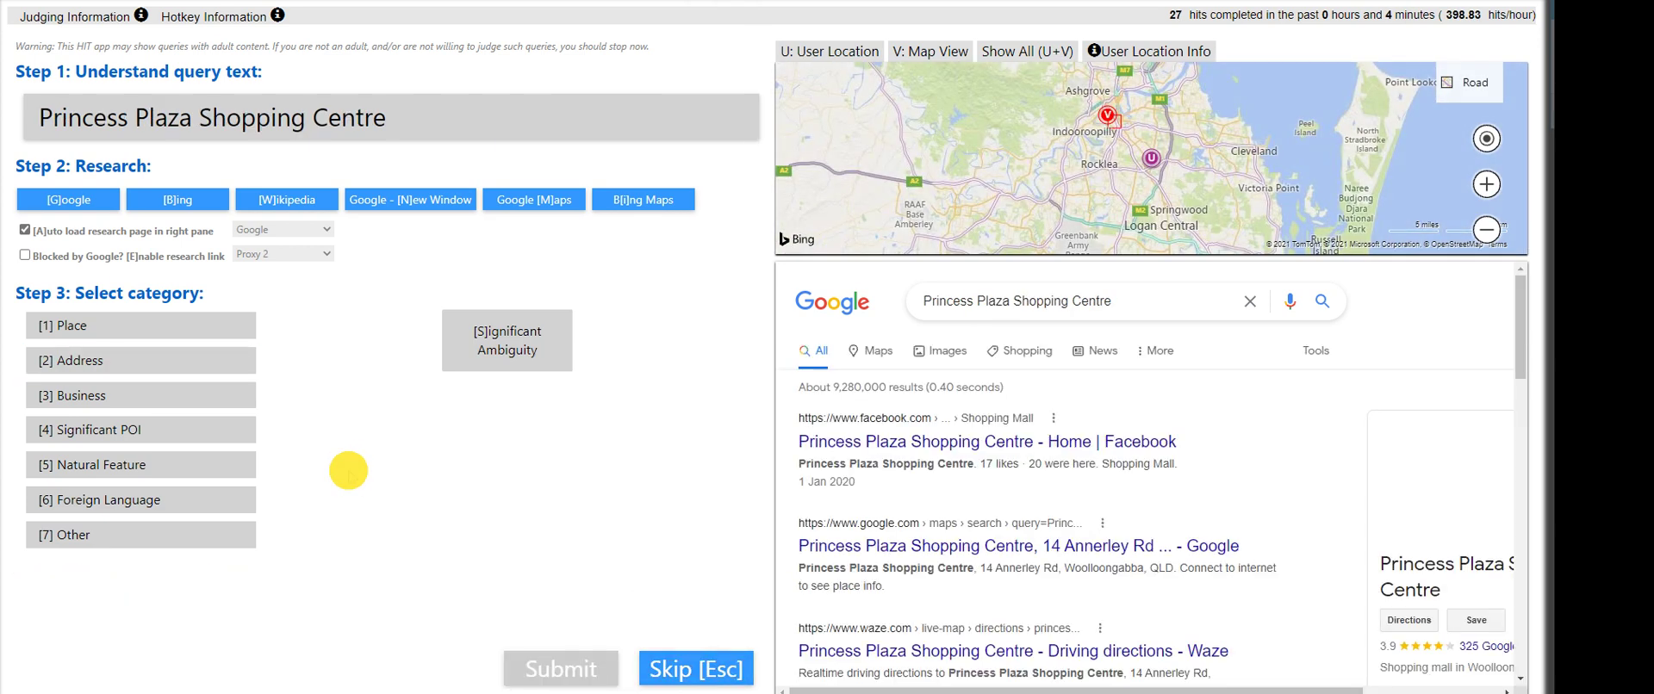
left_click(138, 396)
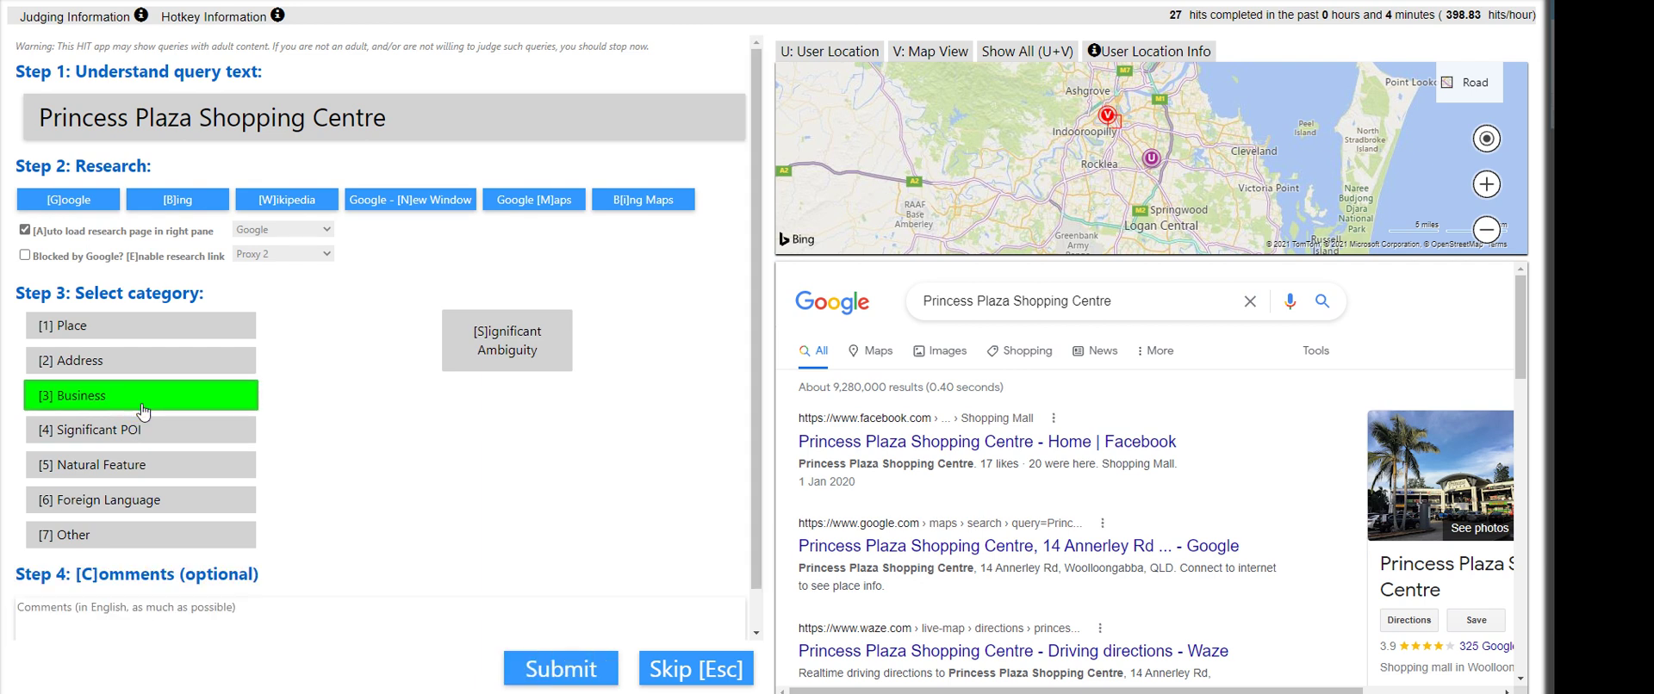
left_click(568, 672)
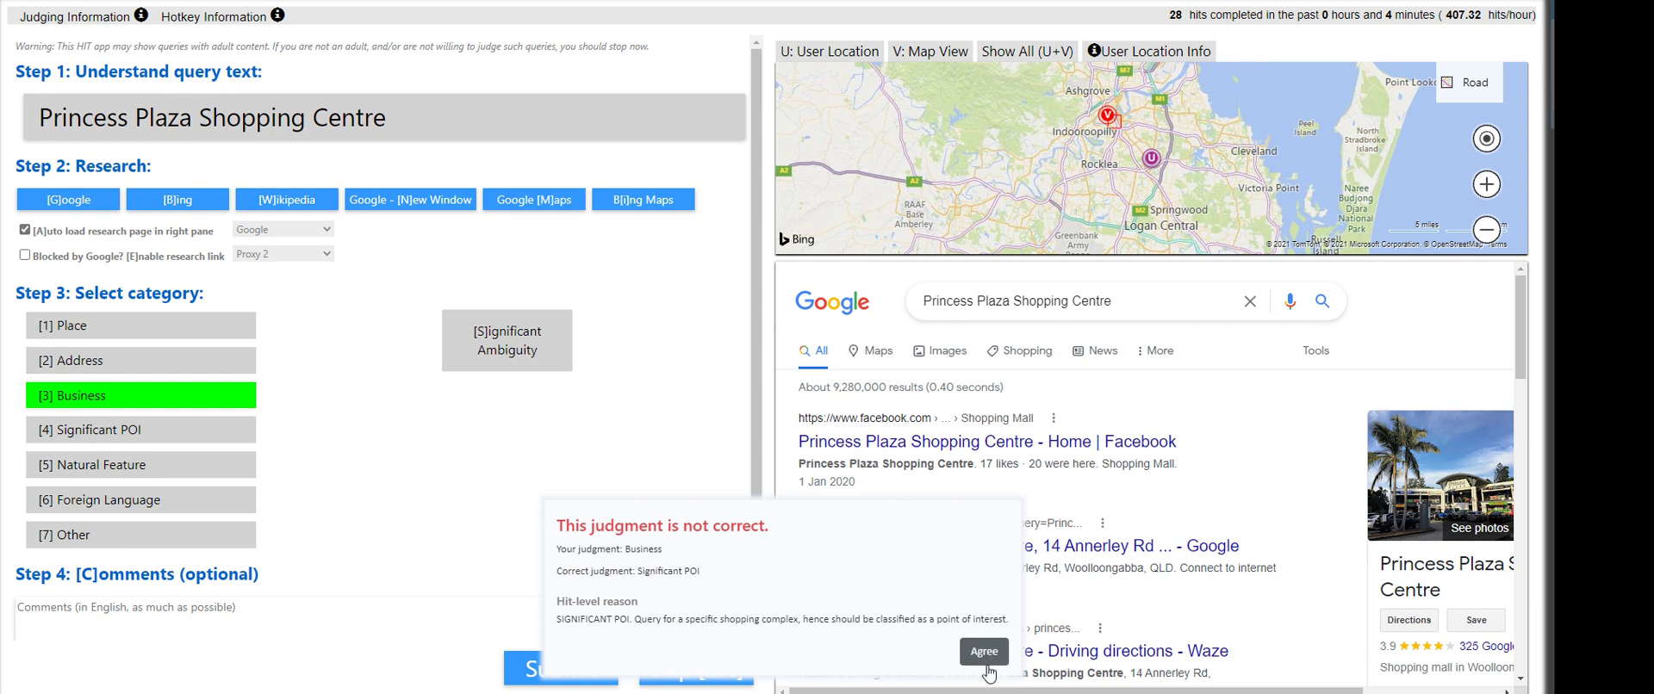
left_click(983, 653)
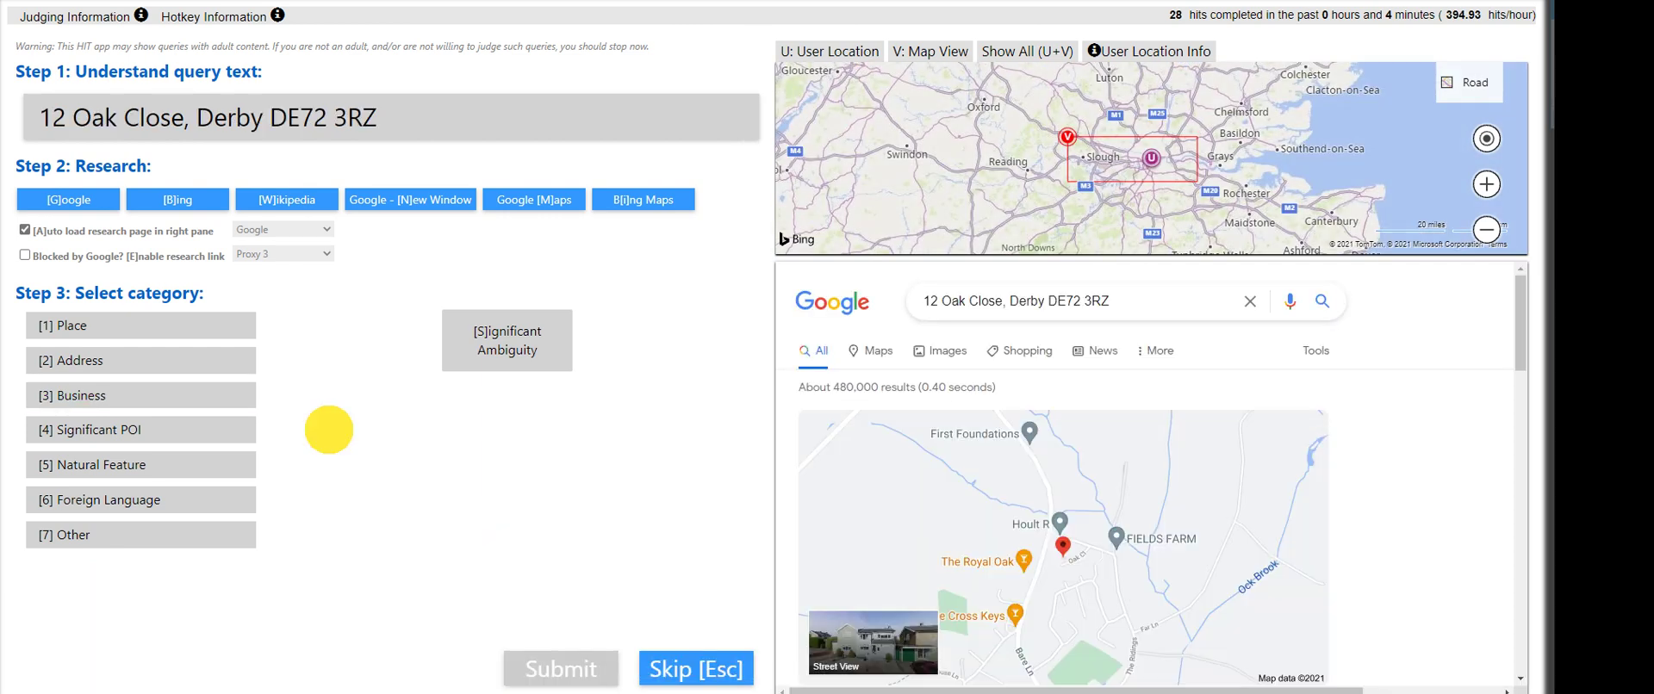
left_click(185, 362)
left_click(560, 670)
Submit the eBay bathrobes query and the person-name query as Other
left_click(701, 657)
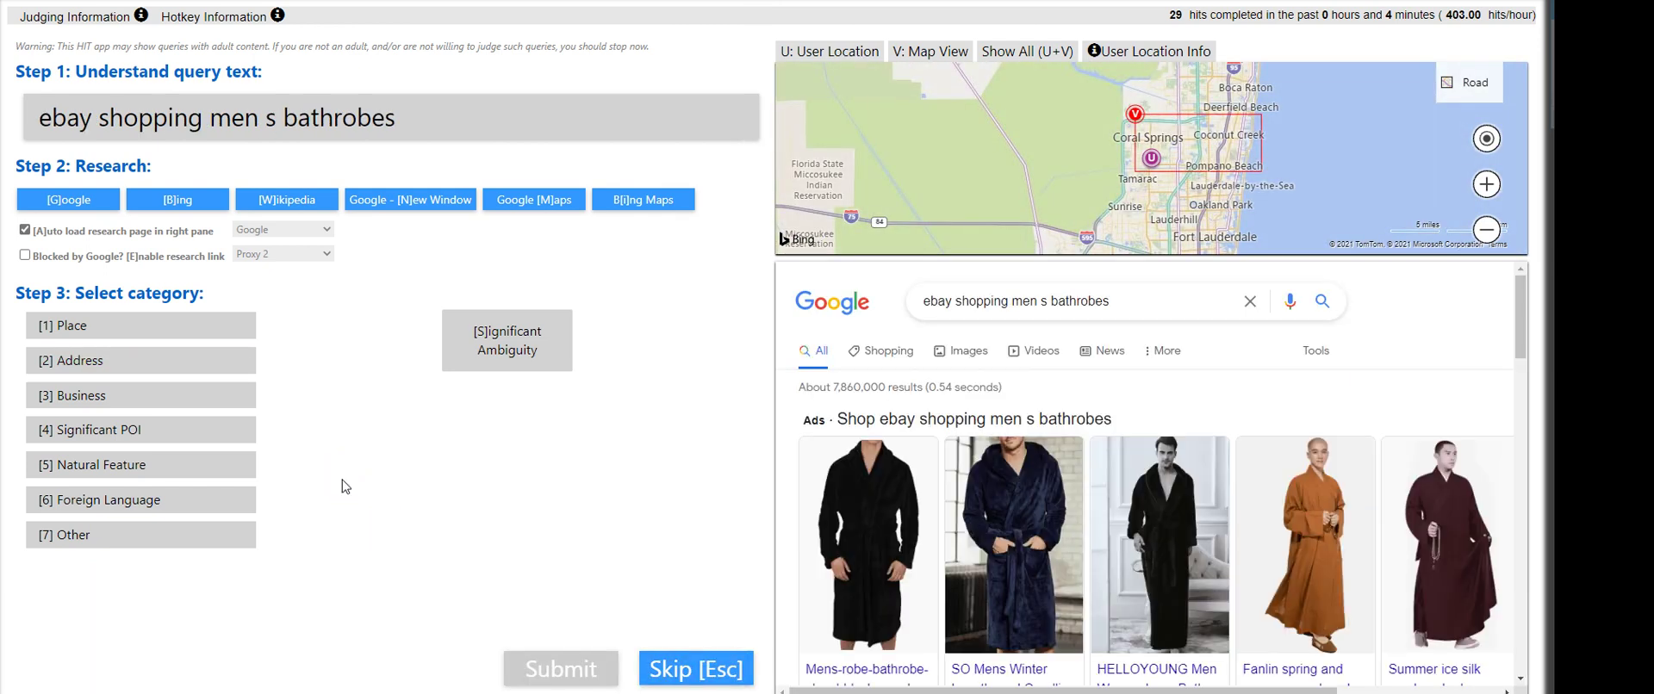
left_click(185, 532)
left_click(543, 664)
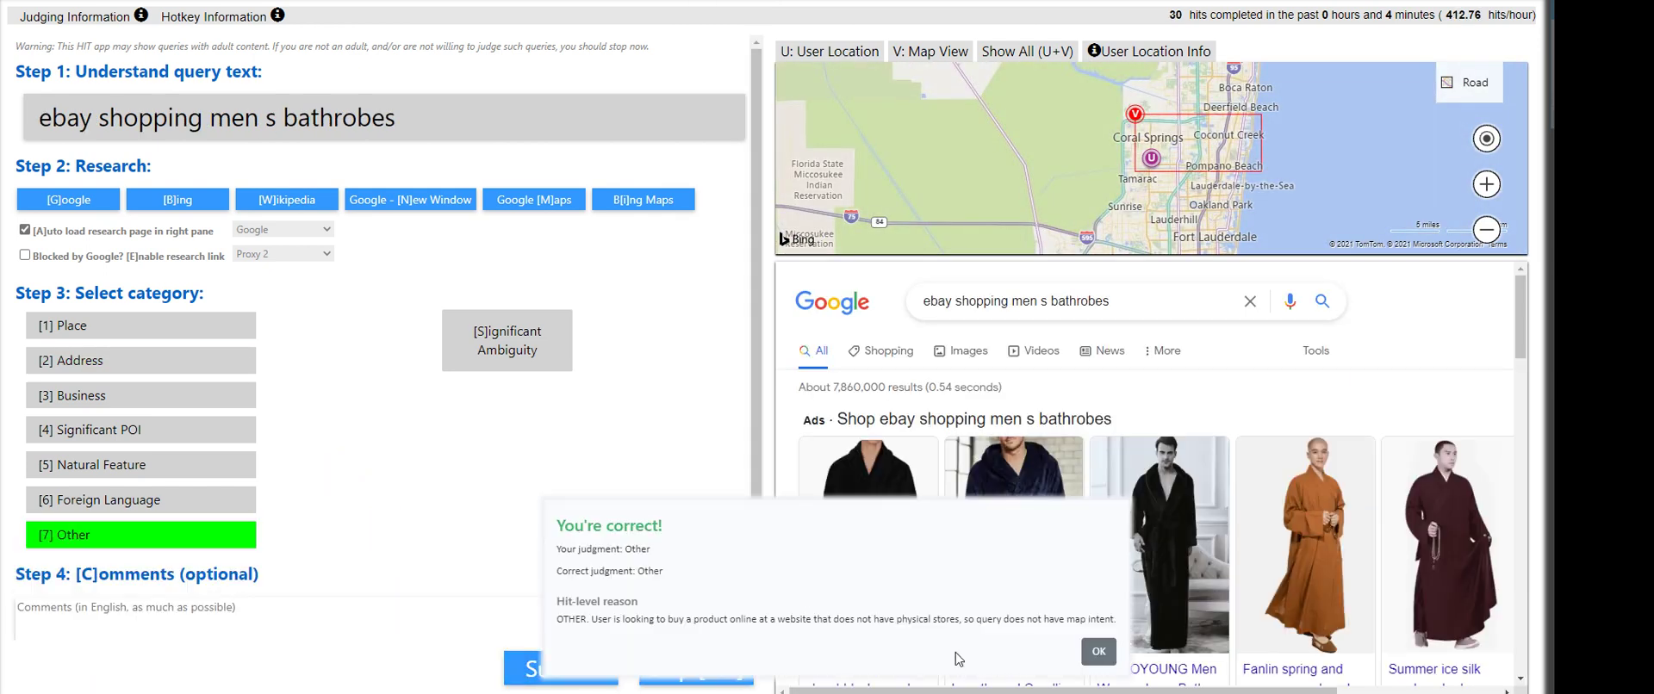
left_click(1099, 652)
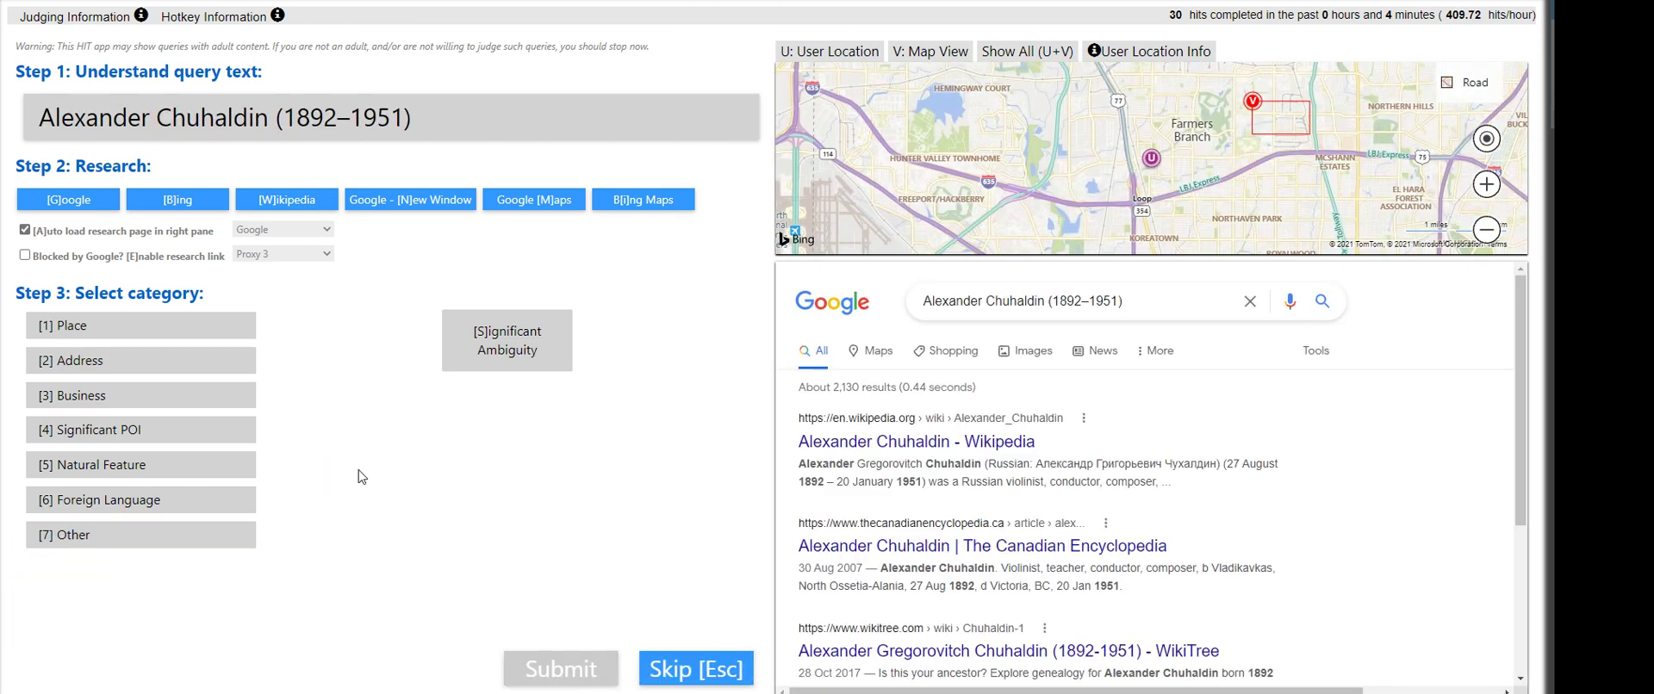
left_click(138, 534)
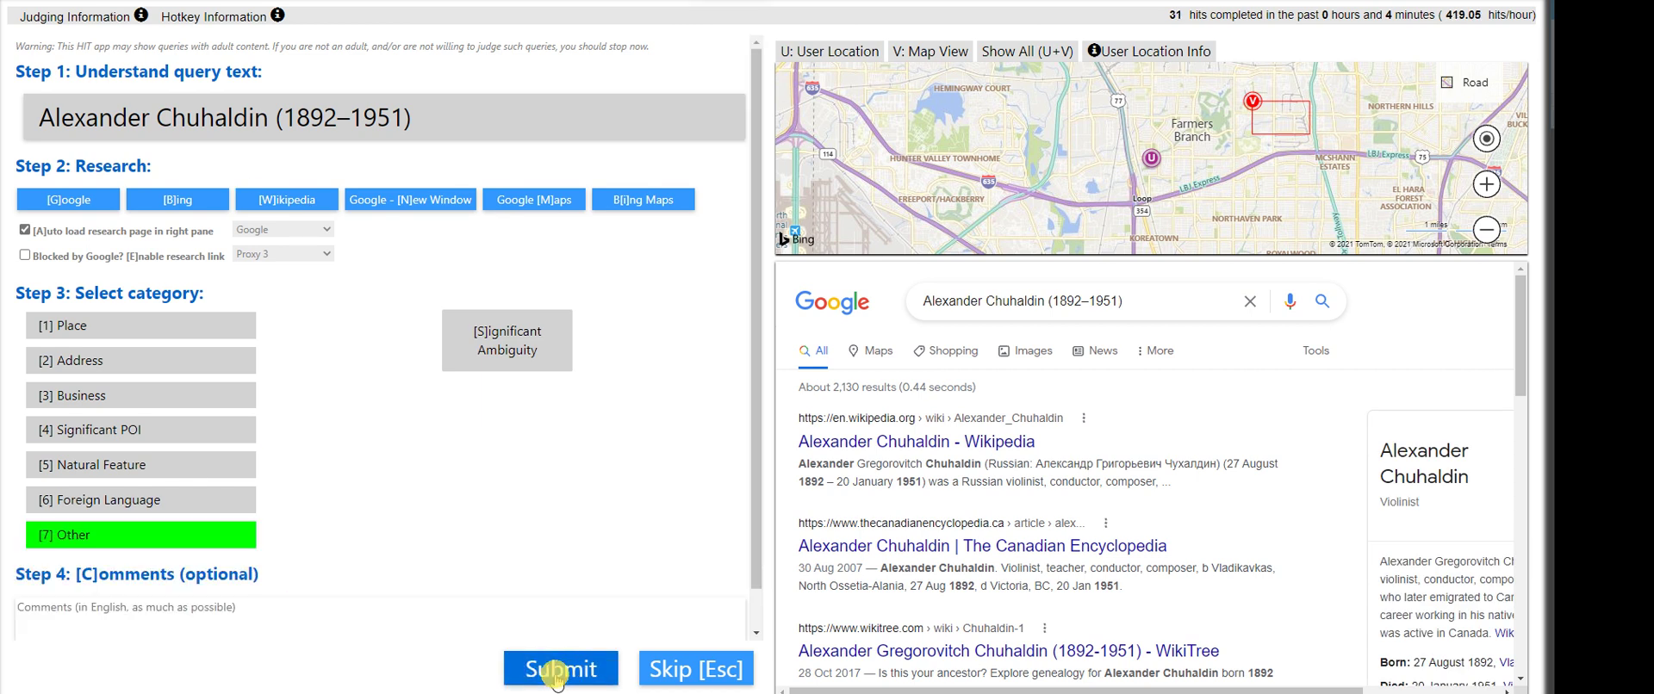
left_click(560, 668)
left_click(906, 653)
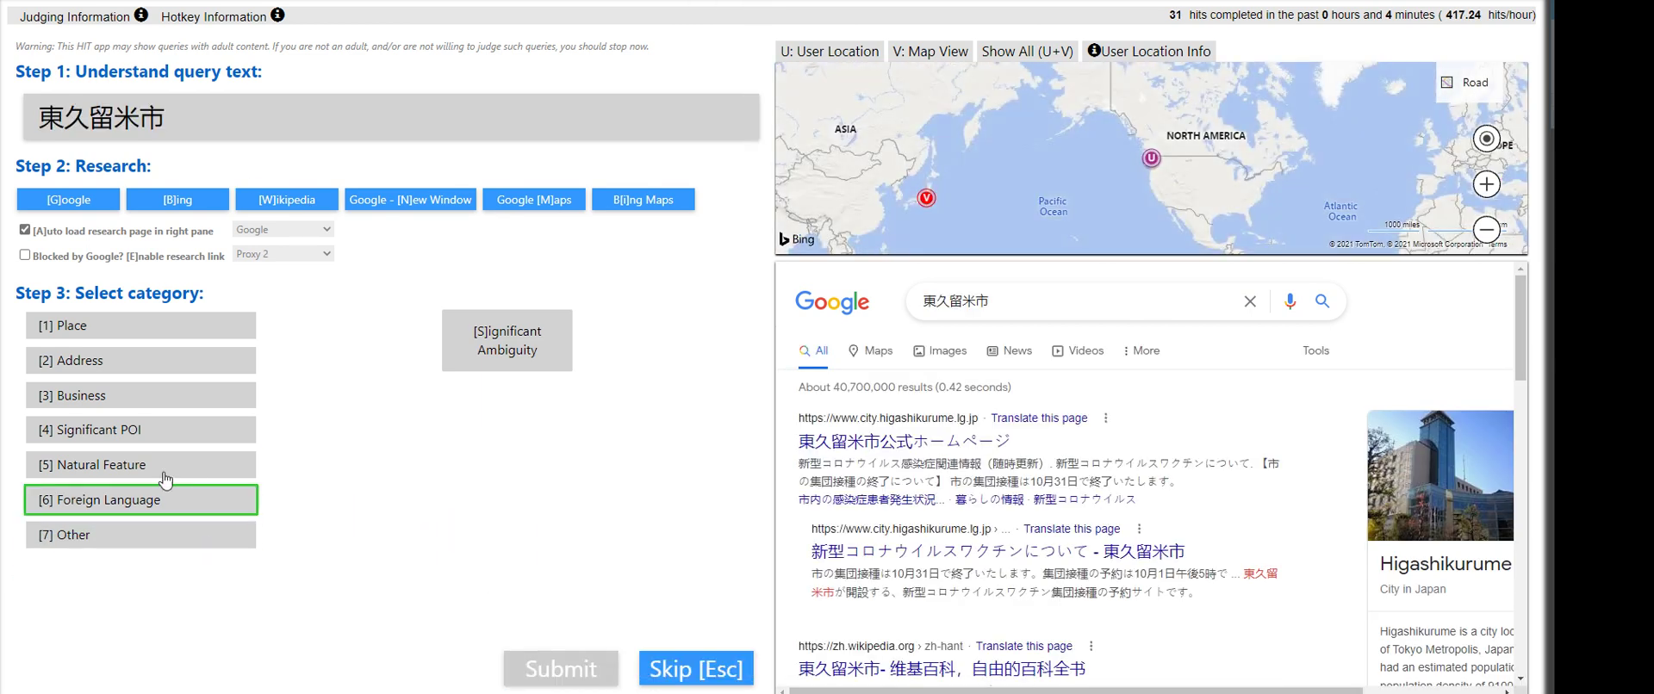
Submit the Japanese query as Foreign Language and the following query as Other
left_click(138, 500)
left_click(541, 667)
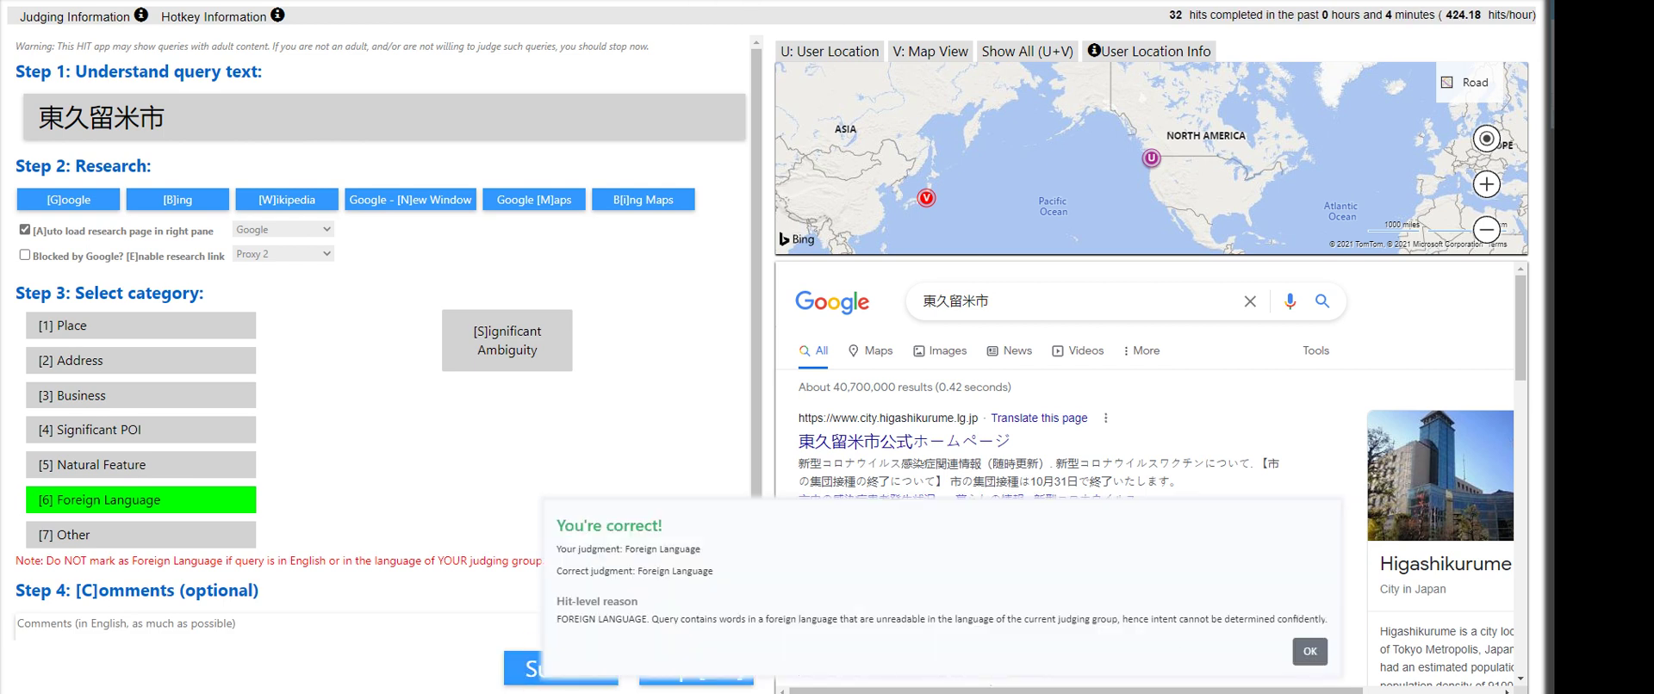
left_click(1311, 650)
left_click(224, 504)
left_click(138, 534)
left_click(534, 668)
left_click(1131, 650)
Submit museums in beenleigh as Significant POI and Saint Peter Port as Place
left_click(202, 435)
left_click(551, 668)
left_click(1011, 653)
left_click(151, 325)
left_click(554, 667)
left_click(1048, 653)
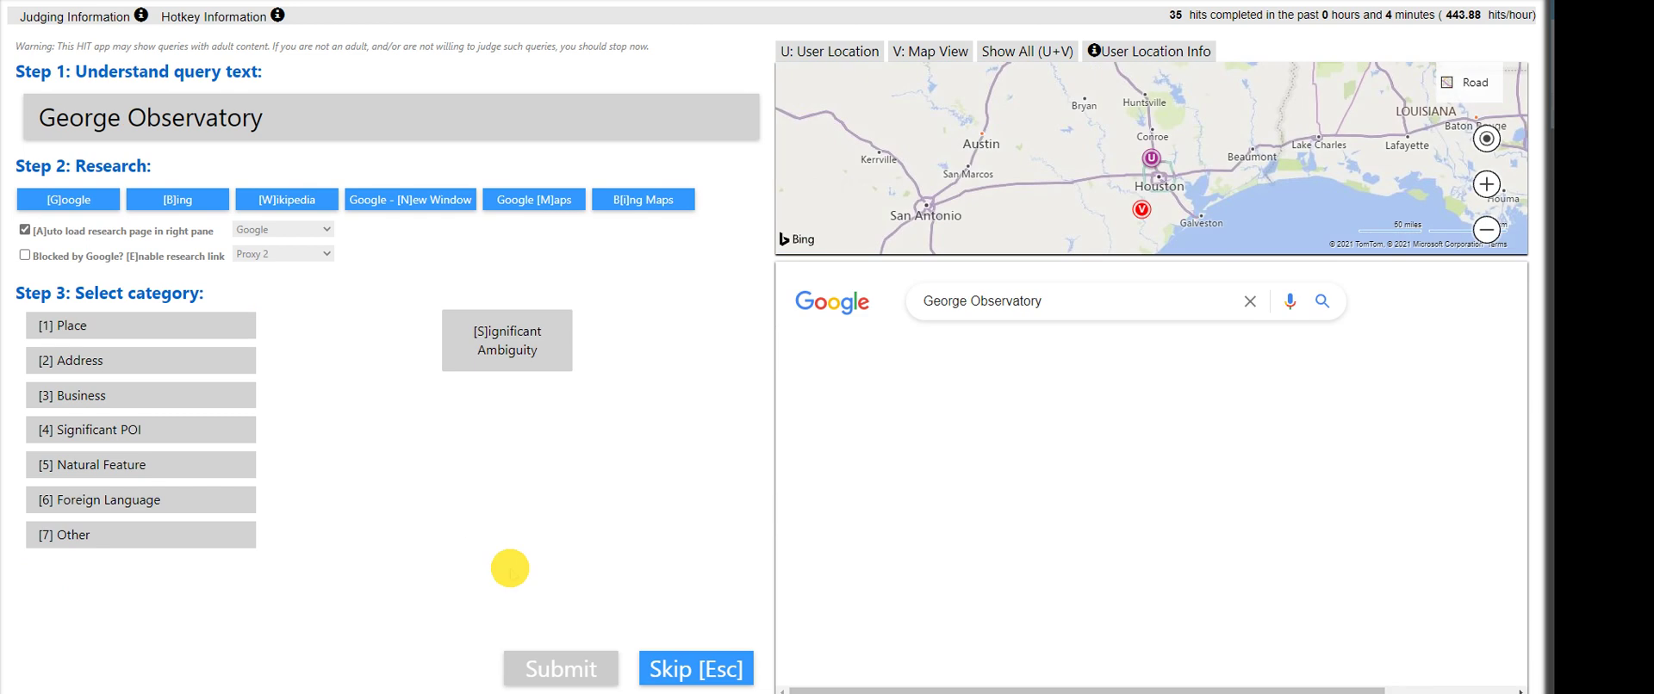
Submit George Observatory as Significant POI and notting hill melbourne as Place
left_click(156, 394)
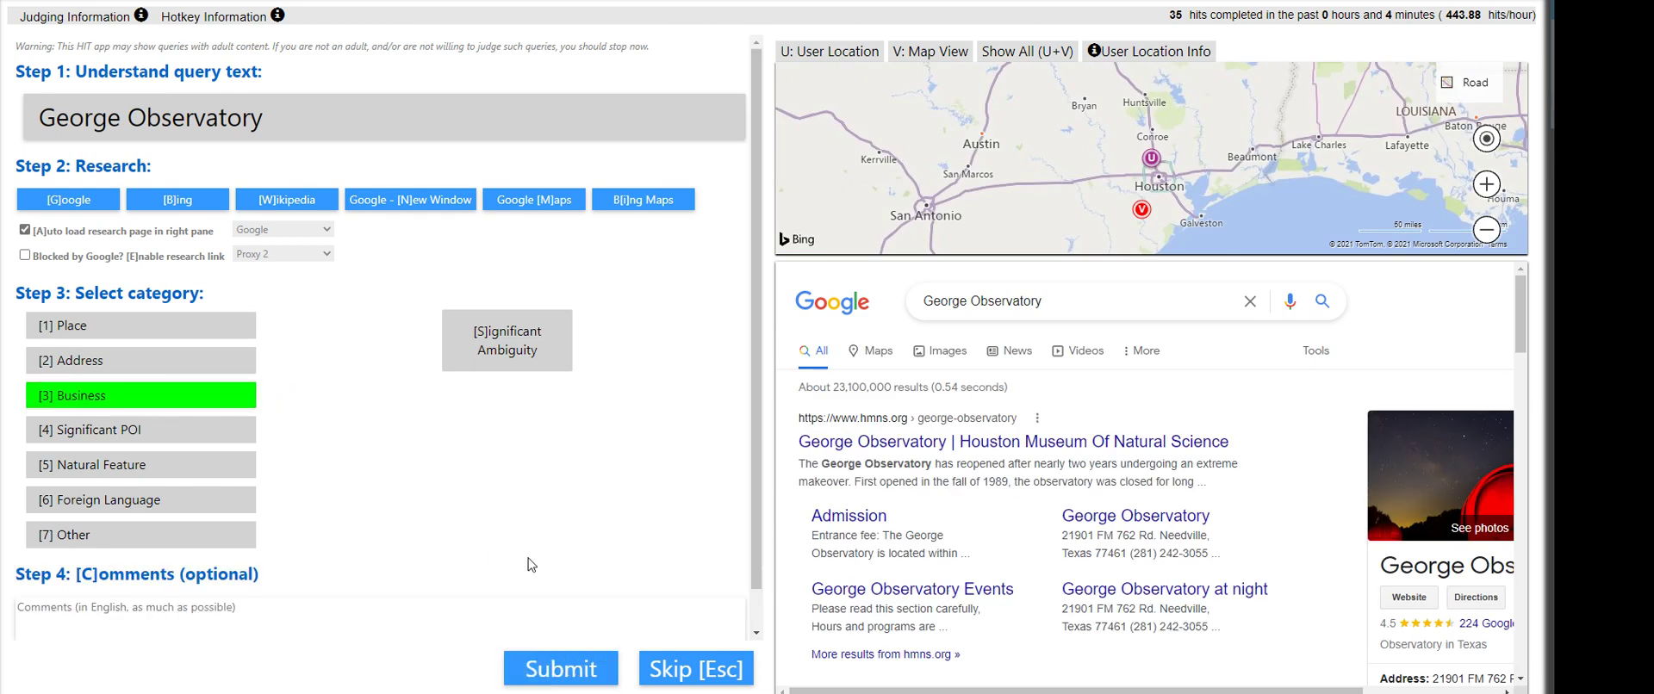
key("4")
left_click(554, 668)
left_click(1006, 653)
key("1")
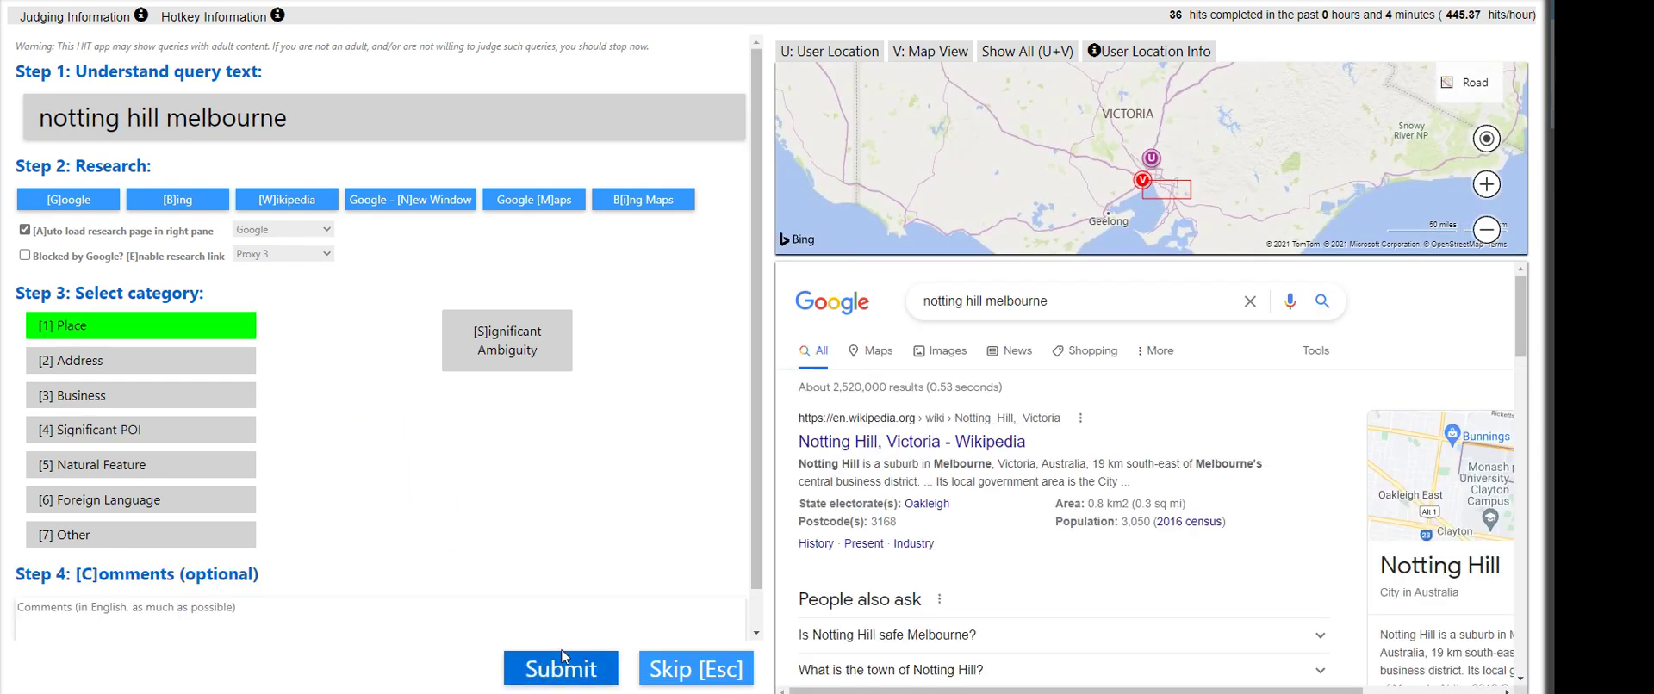
left_click(561, 669)
left_click(1278, 652)
Submit Wellington, AL as Place and the Hebrew query as Foreign Language
key("1")
left_click(572, 669)
left_click(1383, 651)
key("6")
left_click(576, 670)
left_click(1310, 653)
Submit the Grants Pass road query as Place and accept the Address correction
left_click(405, 518)
left_click(155, 325)
left_click(561, 668)
left_click(730, 655)
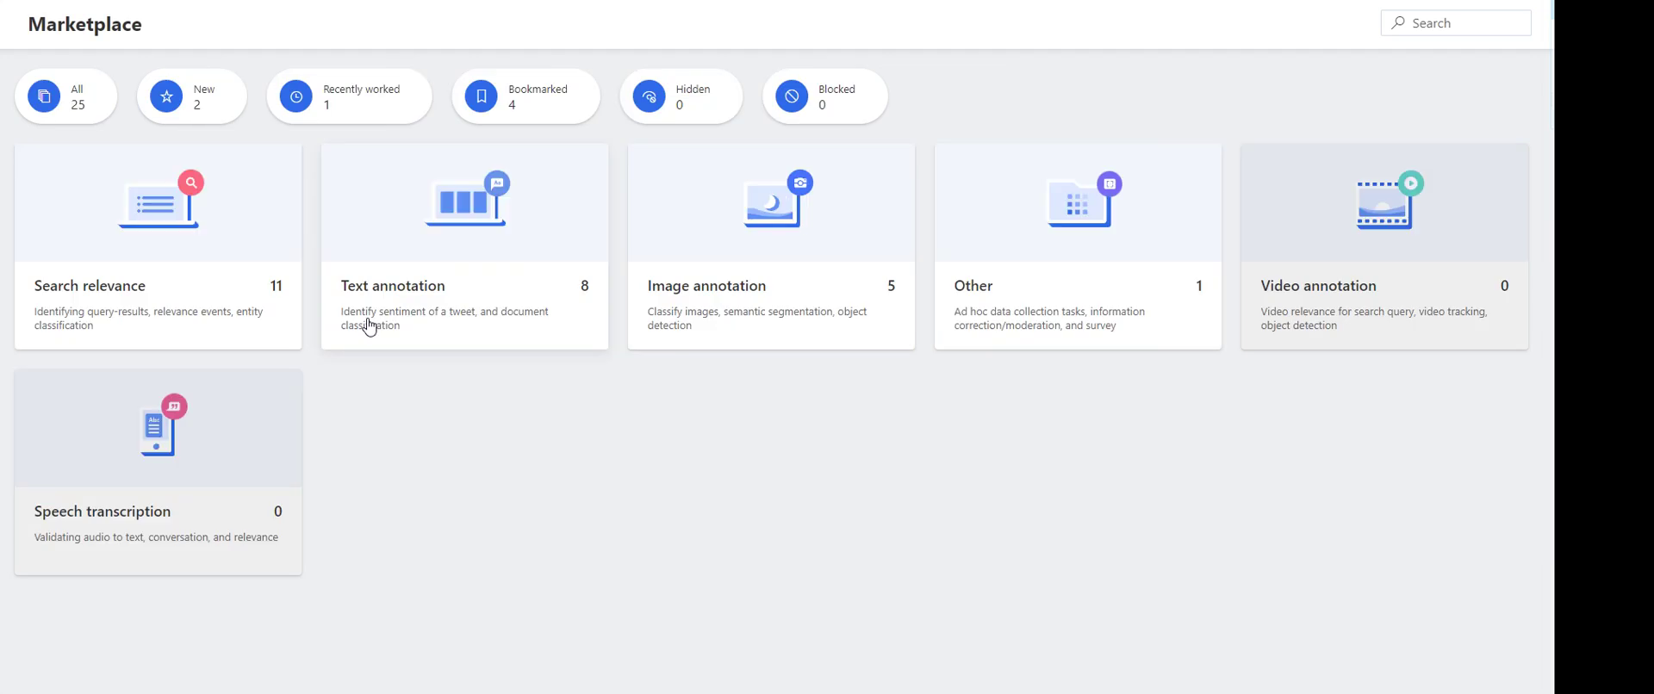
List all 25 available task apps in the Marketplace
left_click(99, 111)
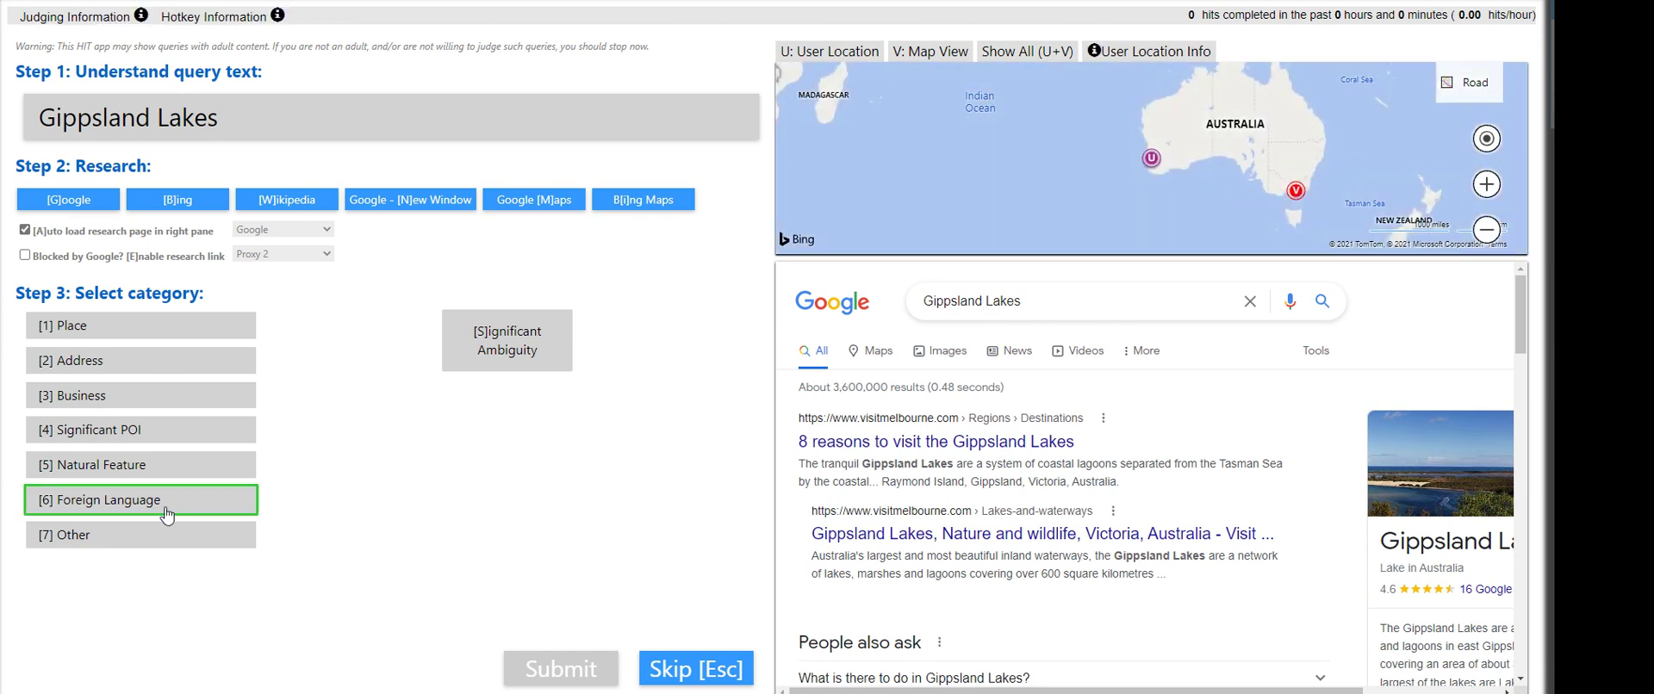
Judge Gippsland Lakes as a Natural Feature and Allan St, Halifax as an Address, submitting each
left_click(138, 464)
left_click(561, 669)
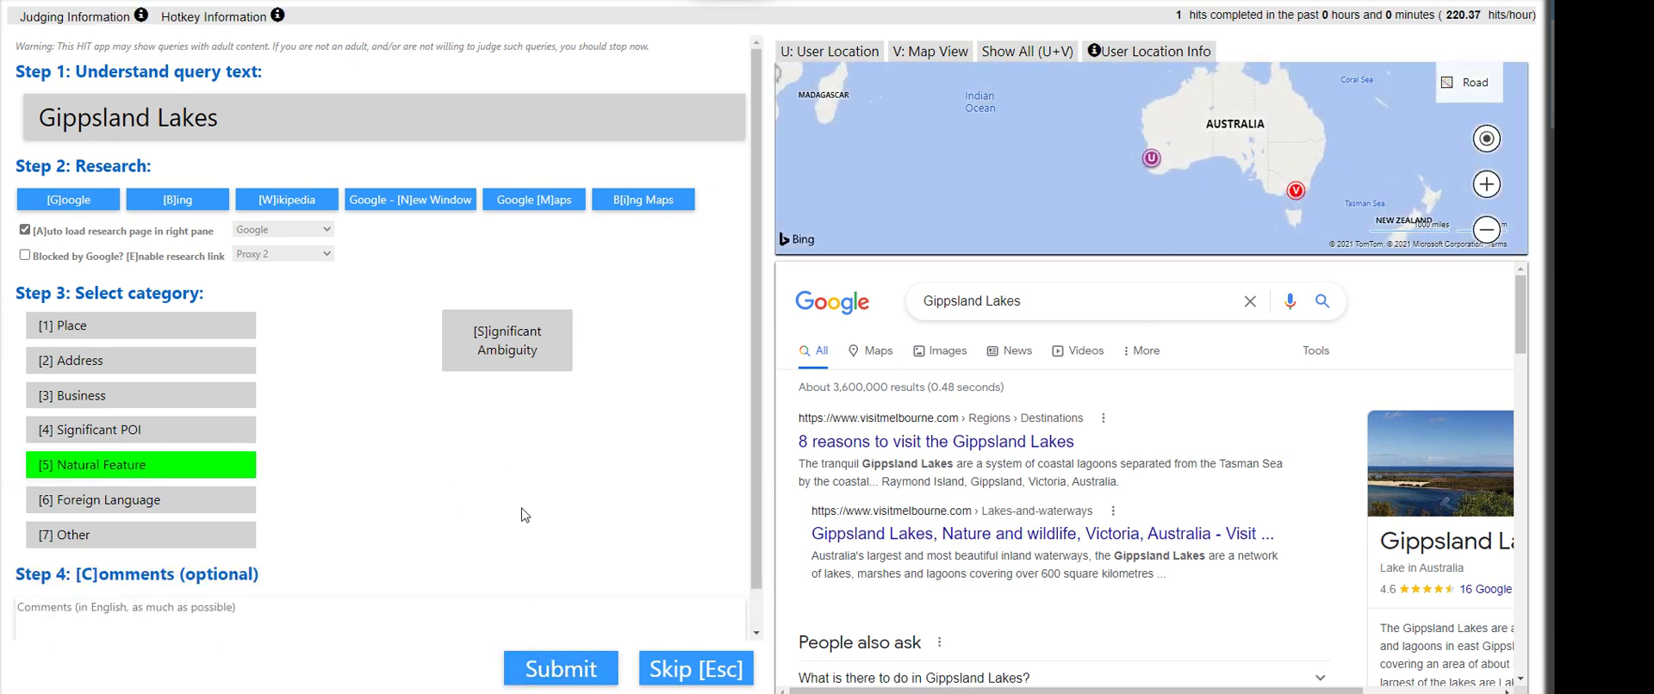
left_click(973, 650)
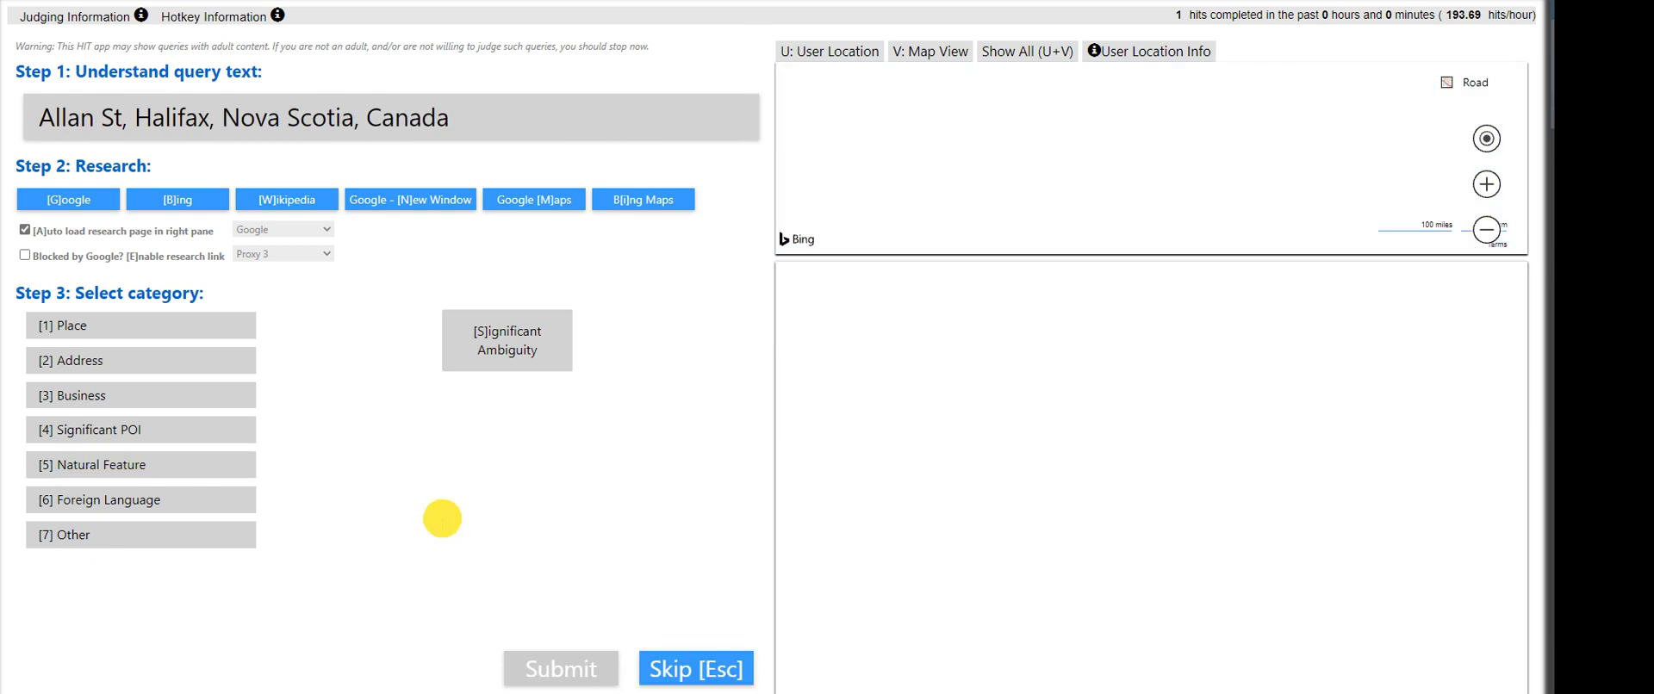
key("2")
left_click(561, 670)
left_click(878, 651)
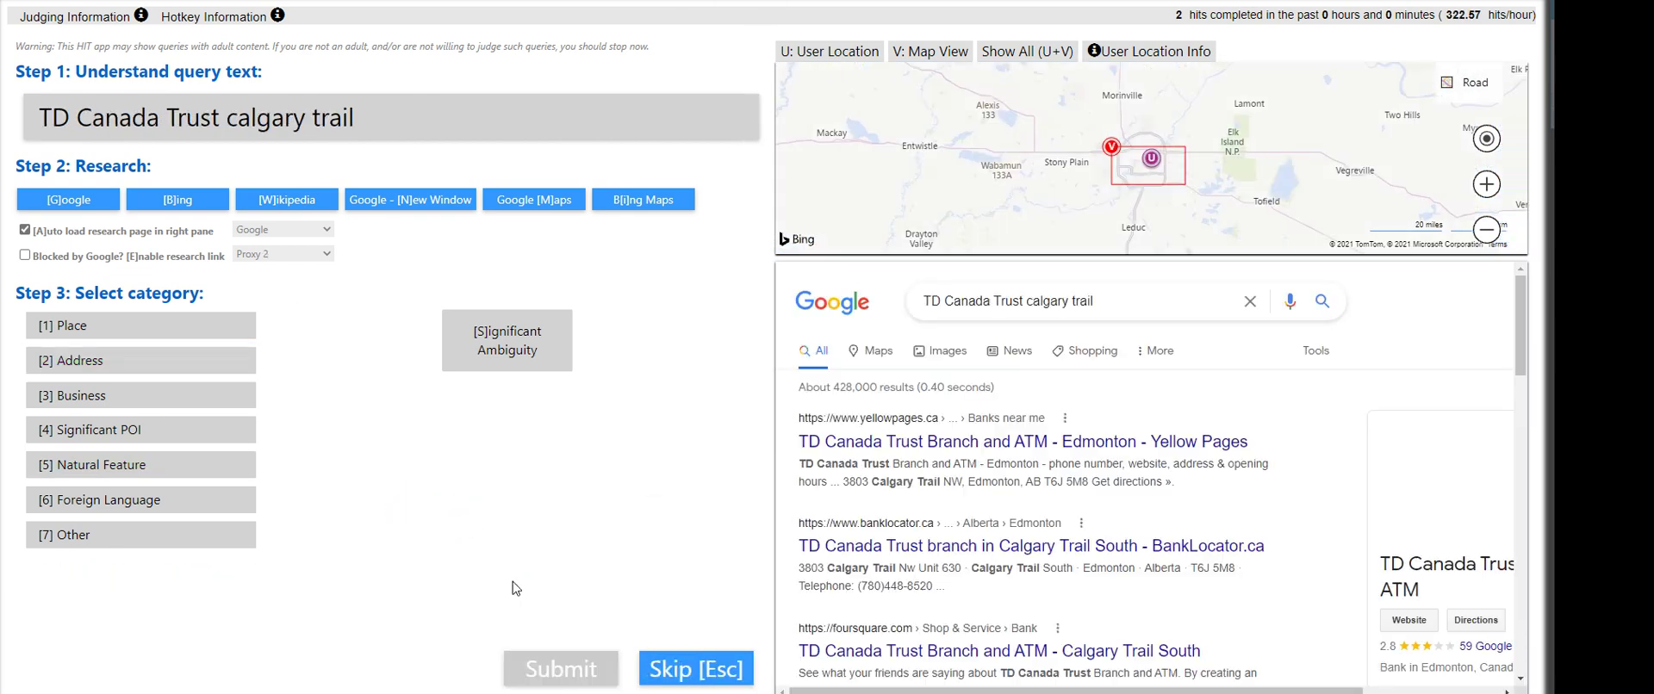
Try several categories on the next query, settle on Business, and accept the correction
left_click(436, 542)
key("5")
key("7")
key("2")
key("4")
left_click(339, 333)
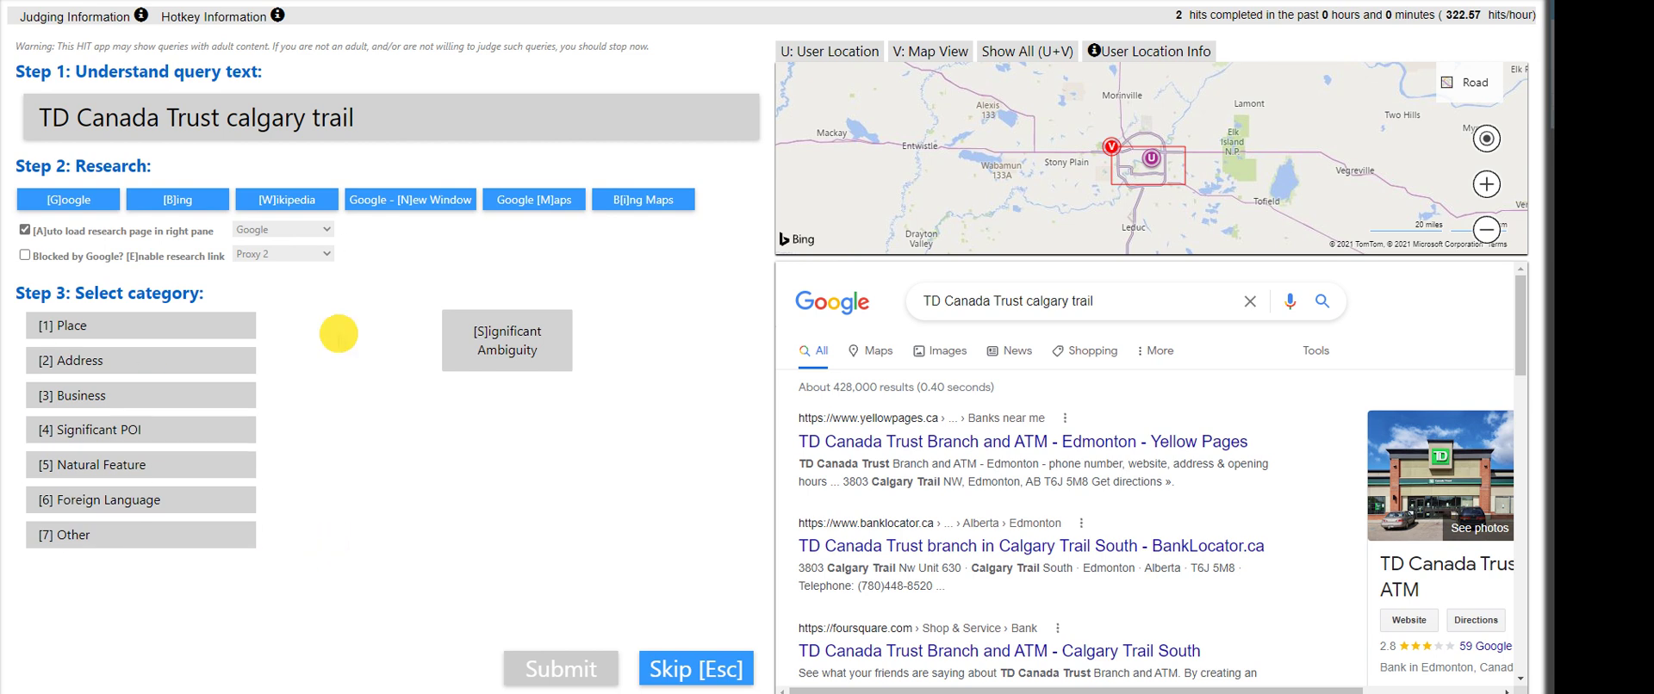
left_click(344, 394)
key("3")
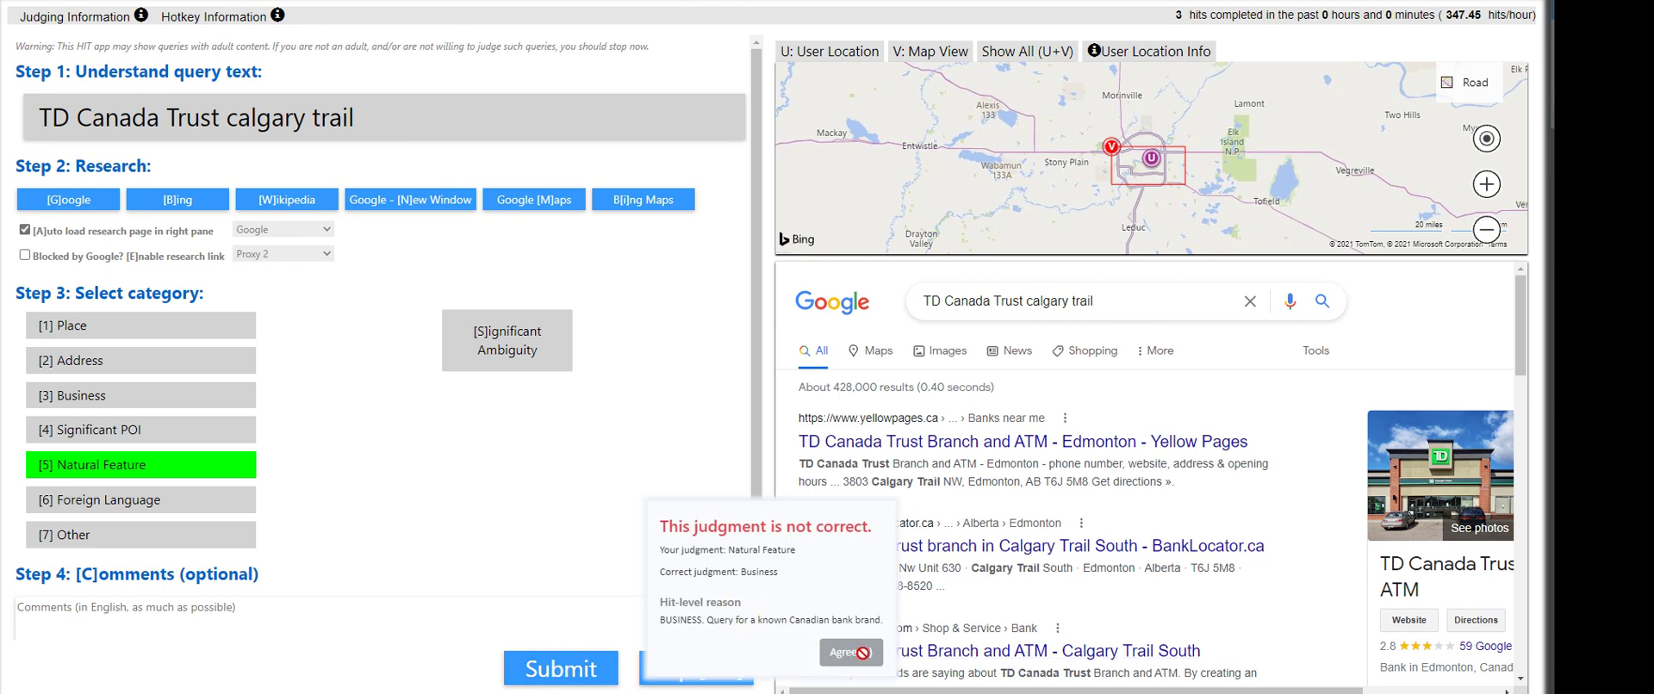
left_click(853, 653)
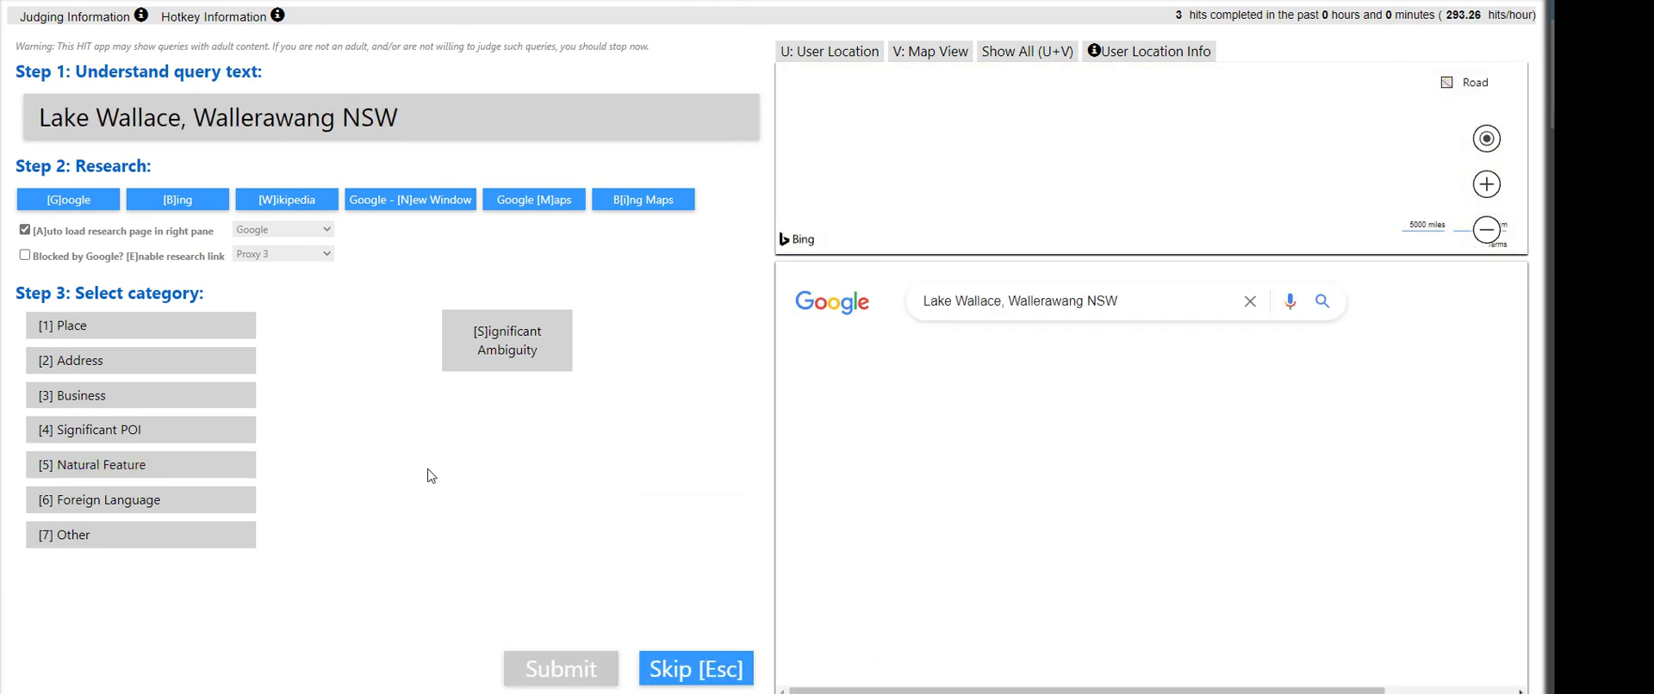
Mark Lake Wallace as a Natural Feature and submit it
left_click(390, 378)
left_click(360, 465)
key("5")
key("Return")
left_click(960, 652)
left_click(366, 381)
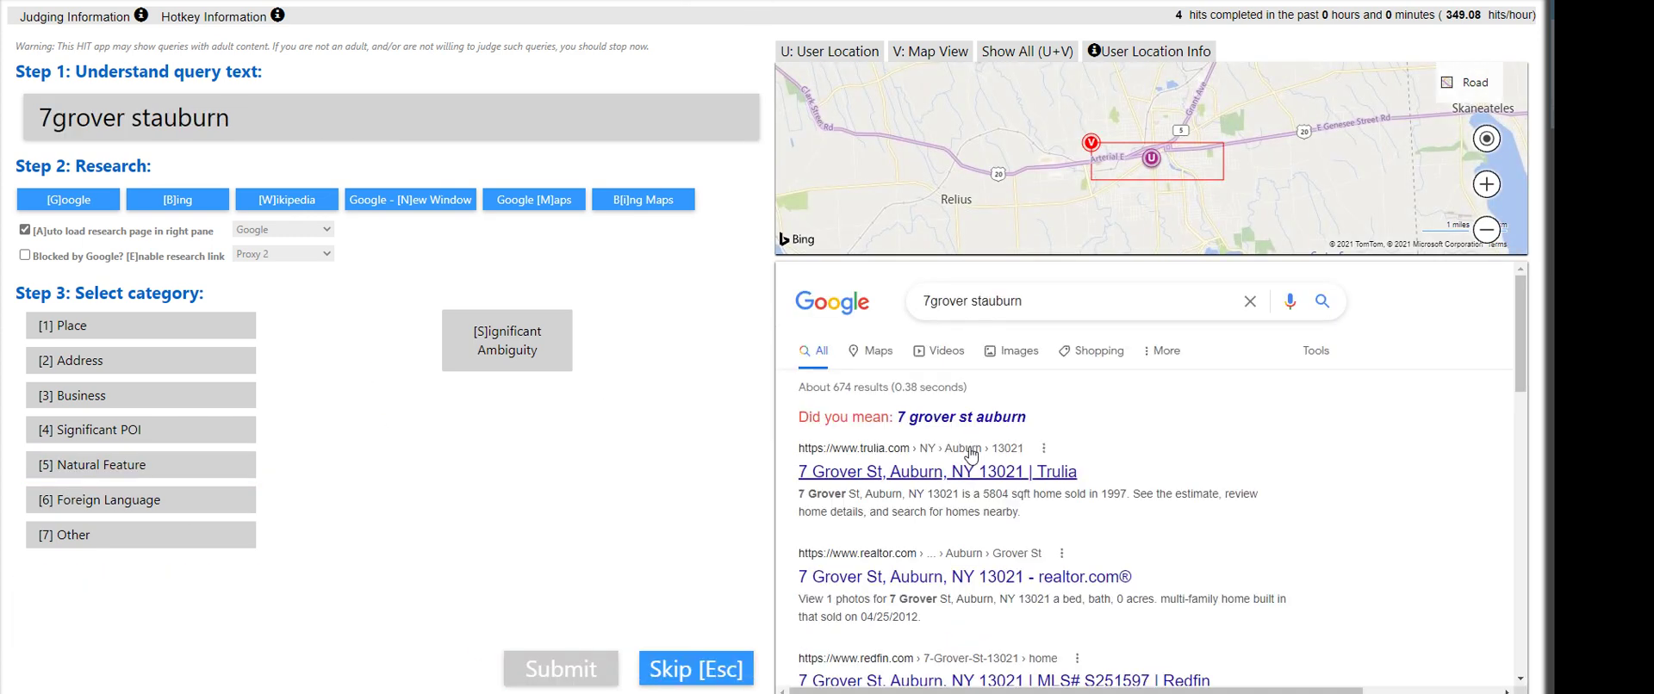
left_click(201, 362)
left_click(556, 670)
left_click(959, 651)
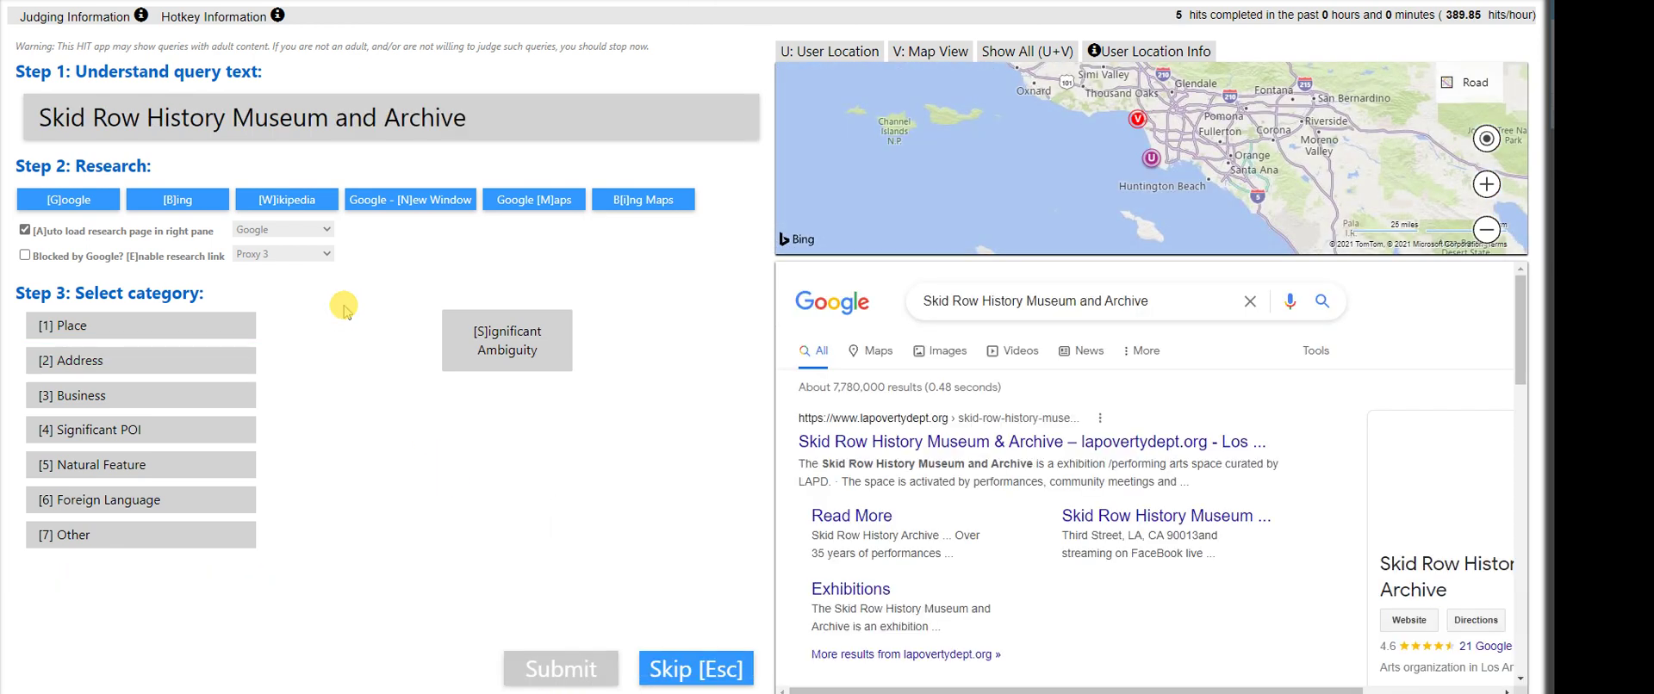
left_click(331, 385)
key("4")
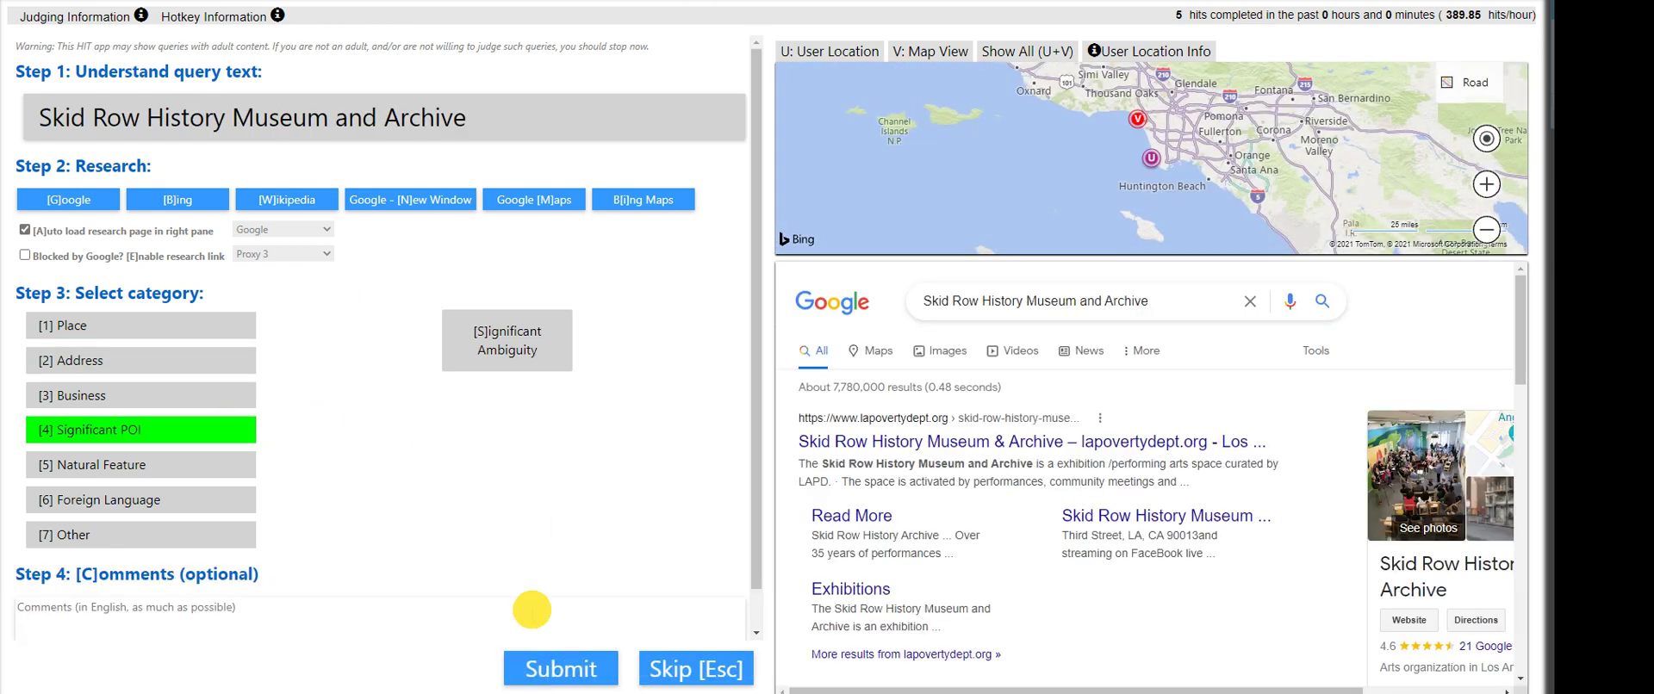
left_click(555, 670)
left_click(979, 653)
Submit the Aprica query as an Address and accept the correction
key("3")
key("2")
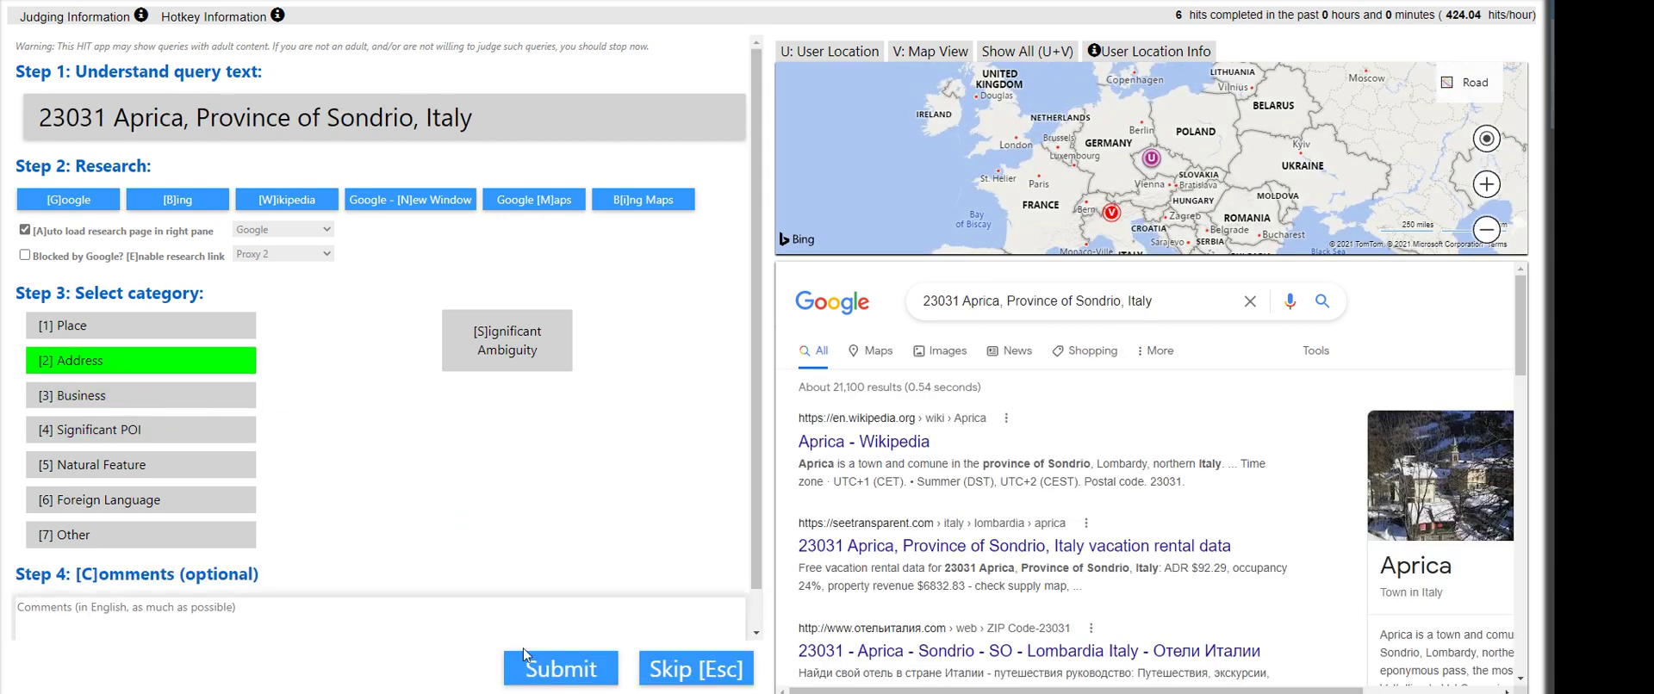
left_click(548, 664)
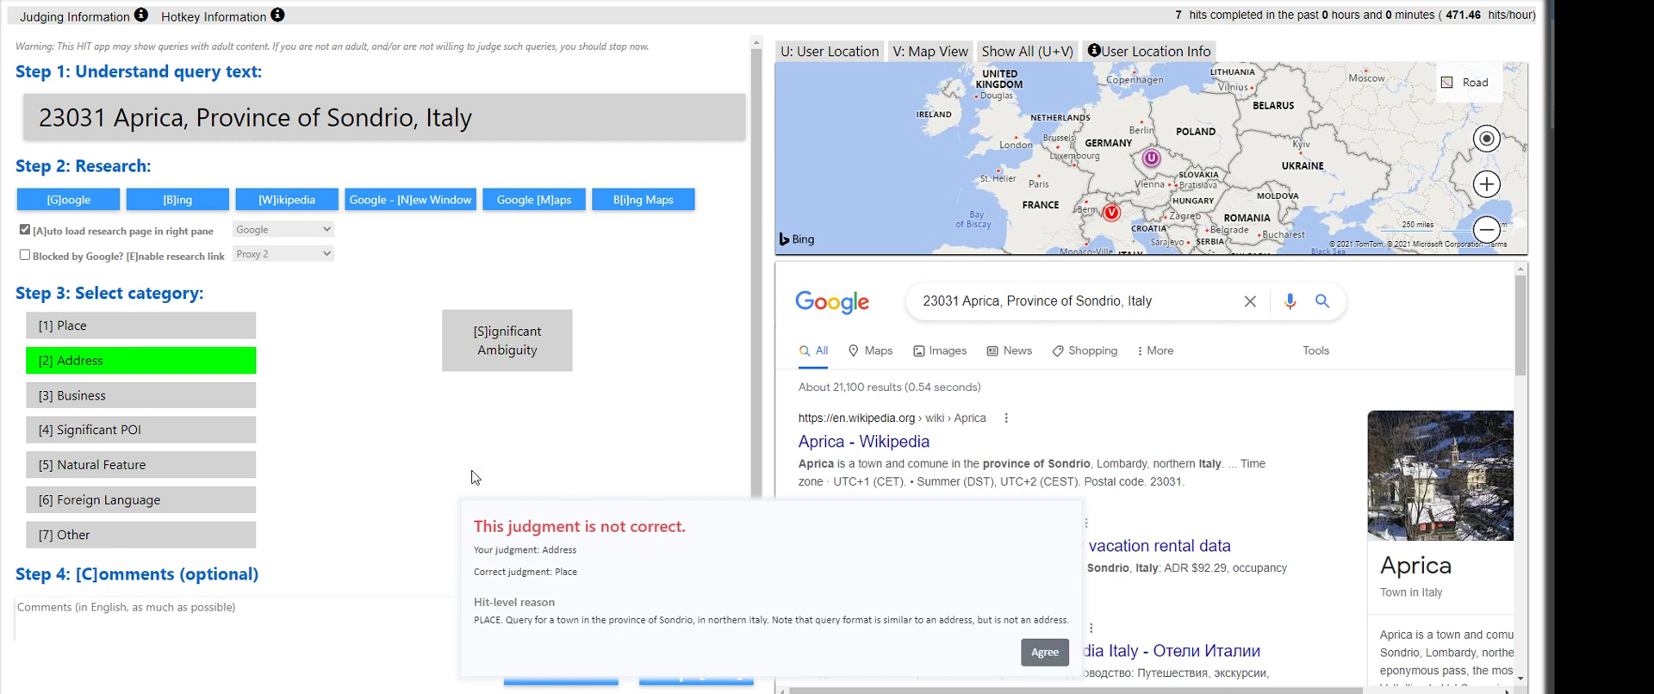
left_click(1043, 655)
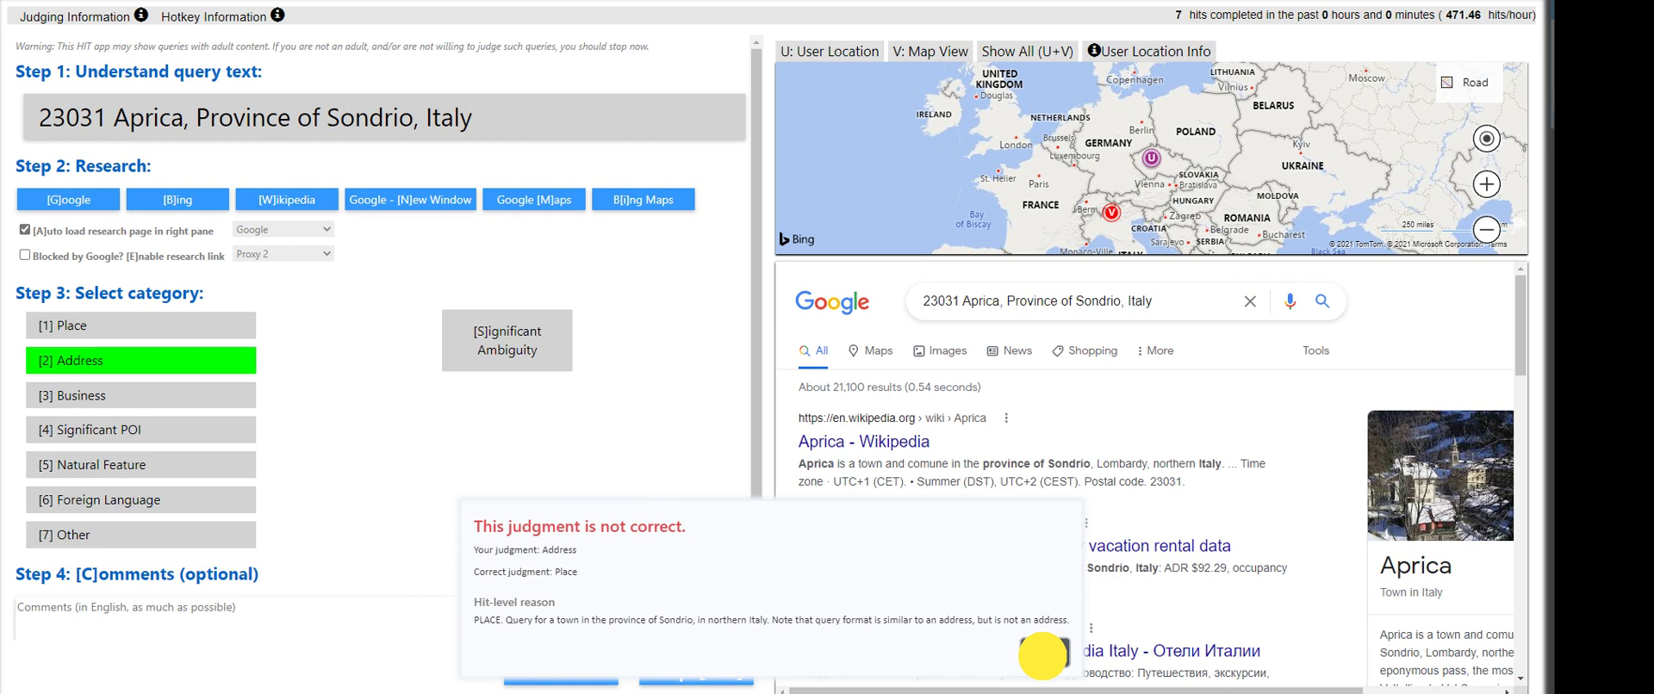
left_click(1043, 655)
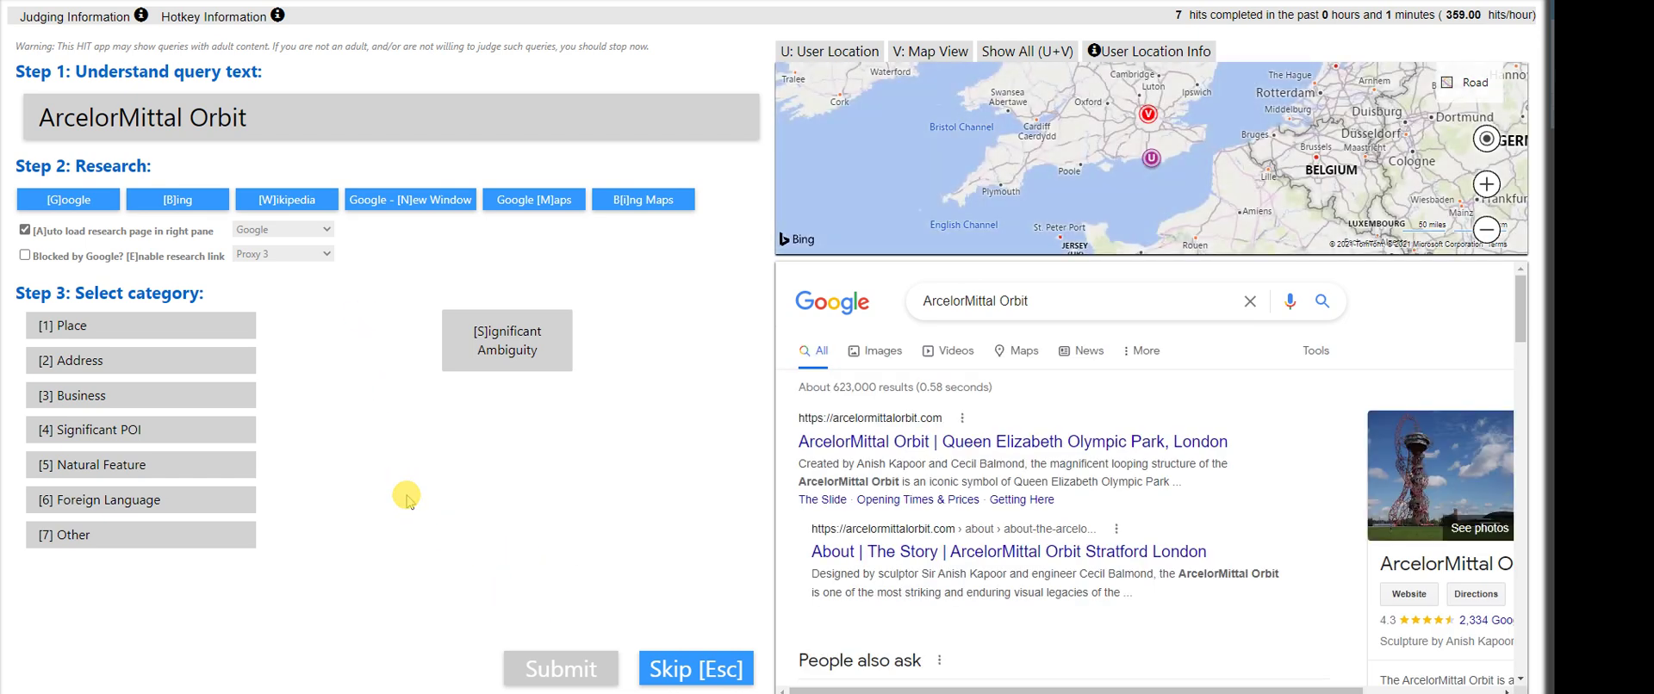
Submit ArcelorMittal Orbit as Significant POI, cross plains texas as Place, the Thai query as Foreign Language
key("4")
left_click(551, 669)
left_click(1012, 653)
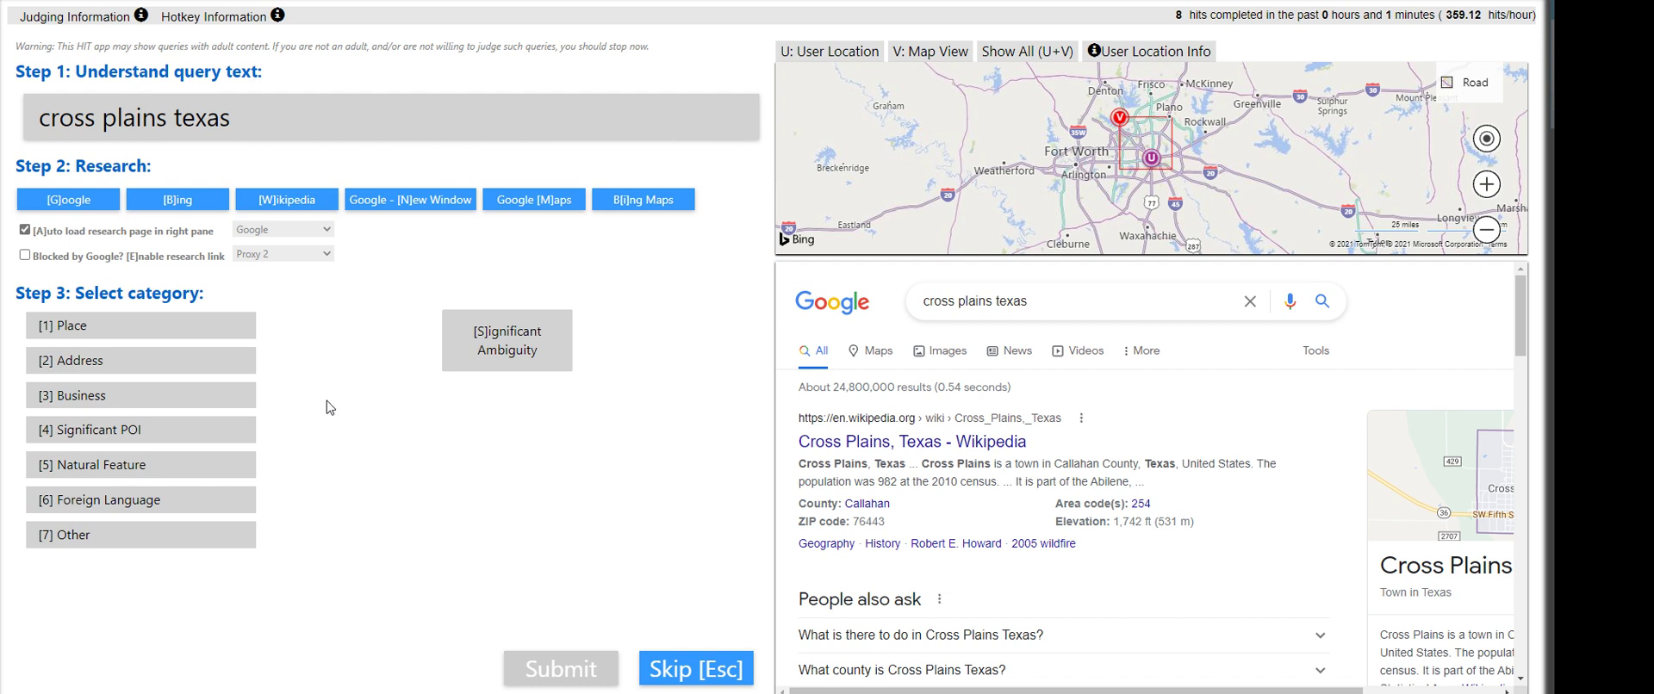
left_click(163, 325)
left_click(560, 669)
left_click(955, 652)
left_click(116, 499)
left_click(534, 663)
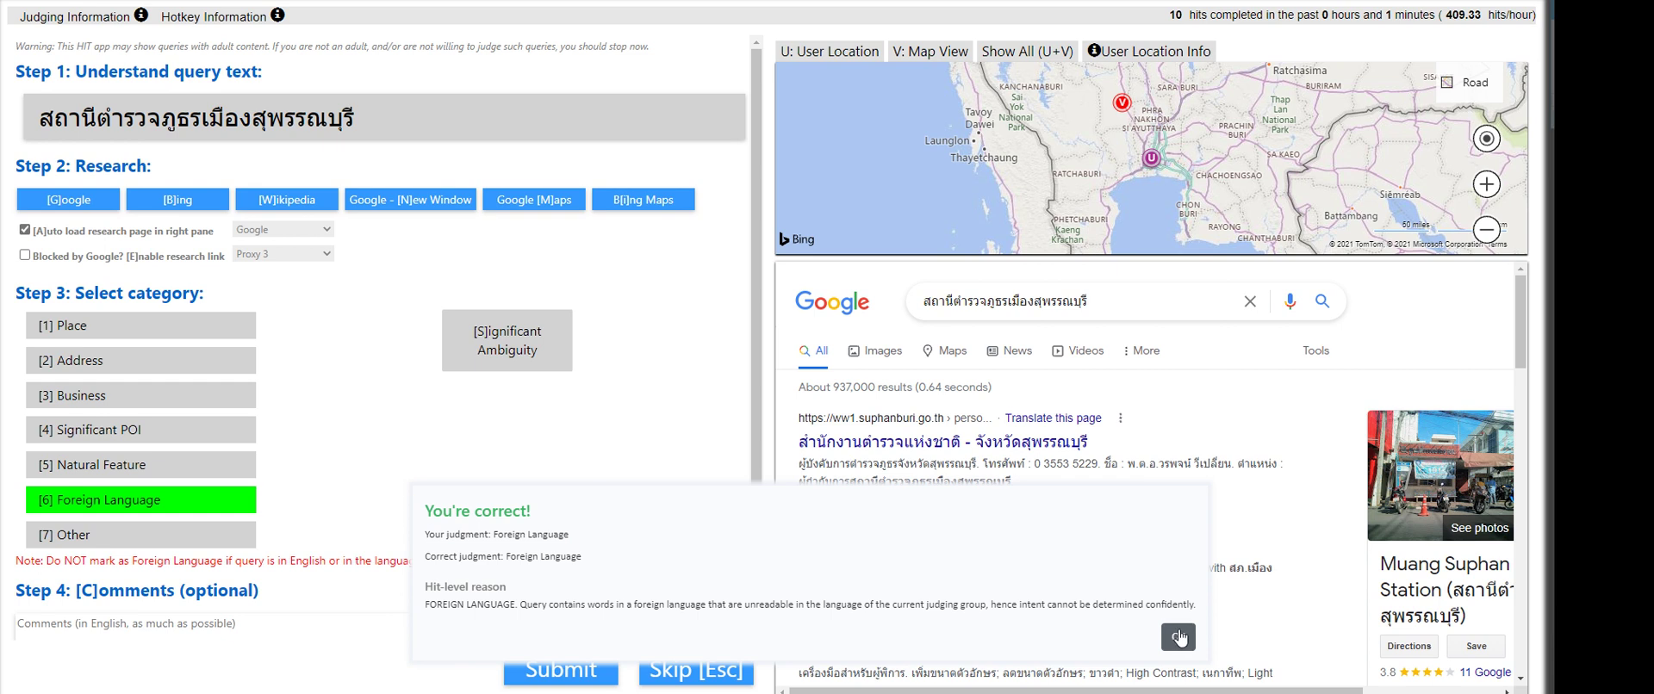
left_click(1178, 635)
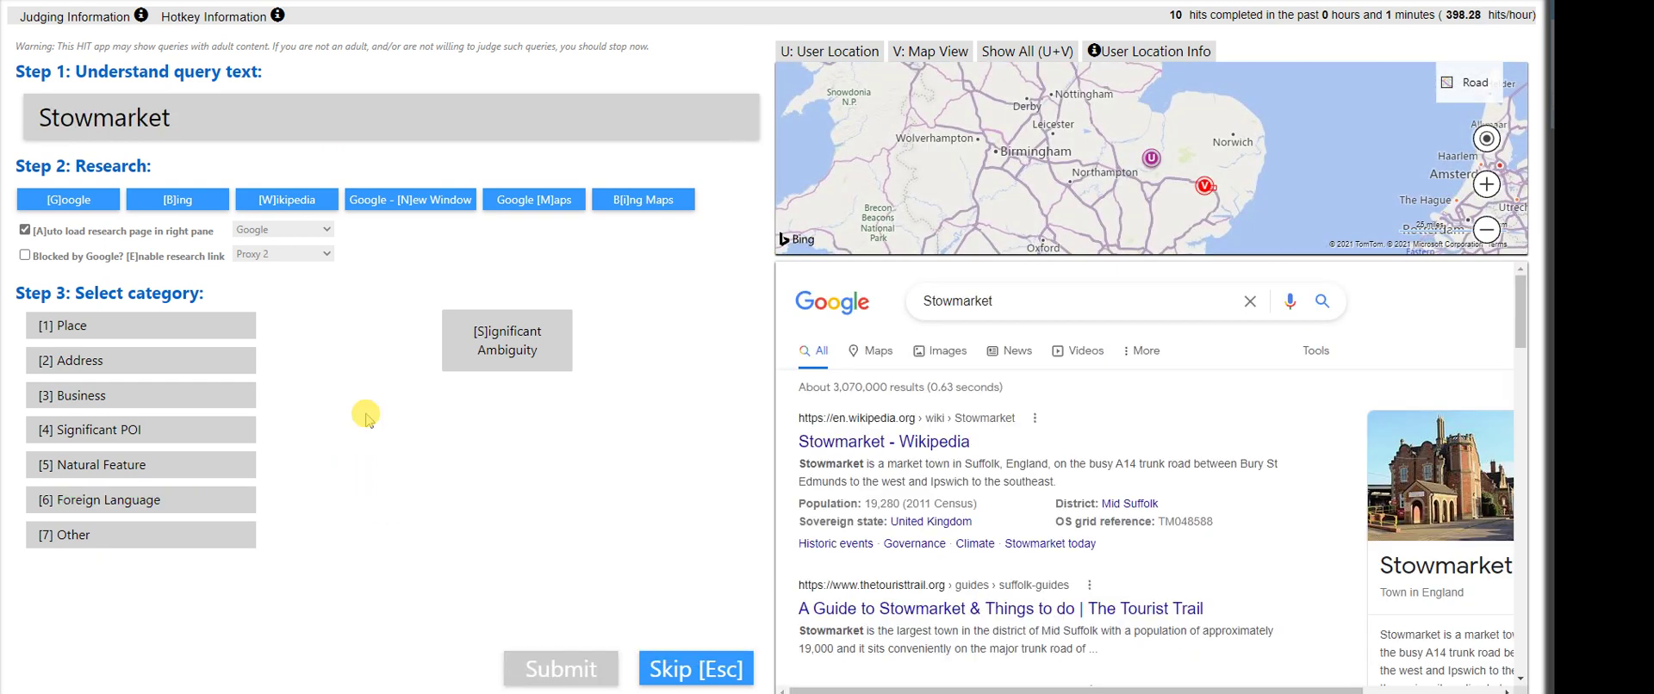
Submit Stowmarket as a Significant POI and accept the correction
left_click(152, 435)
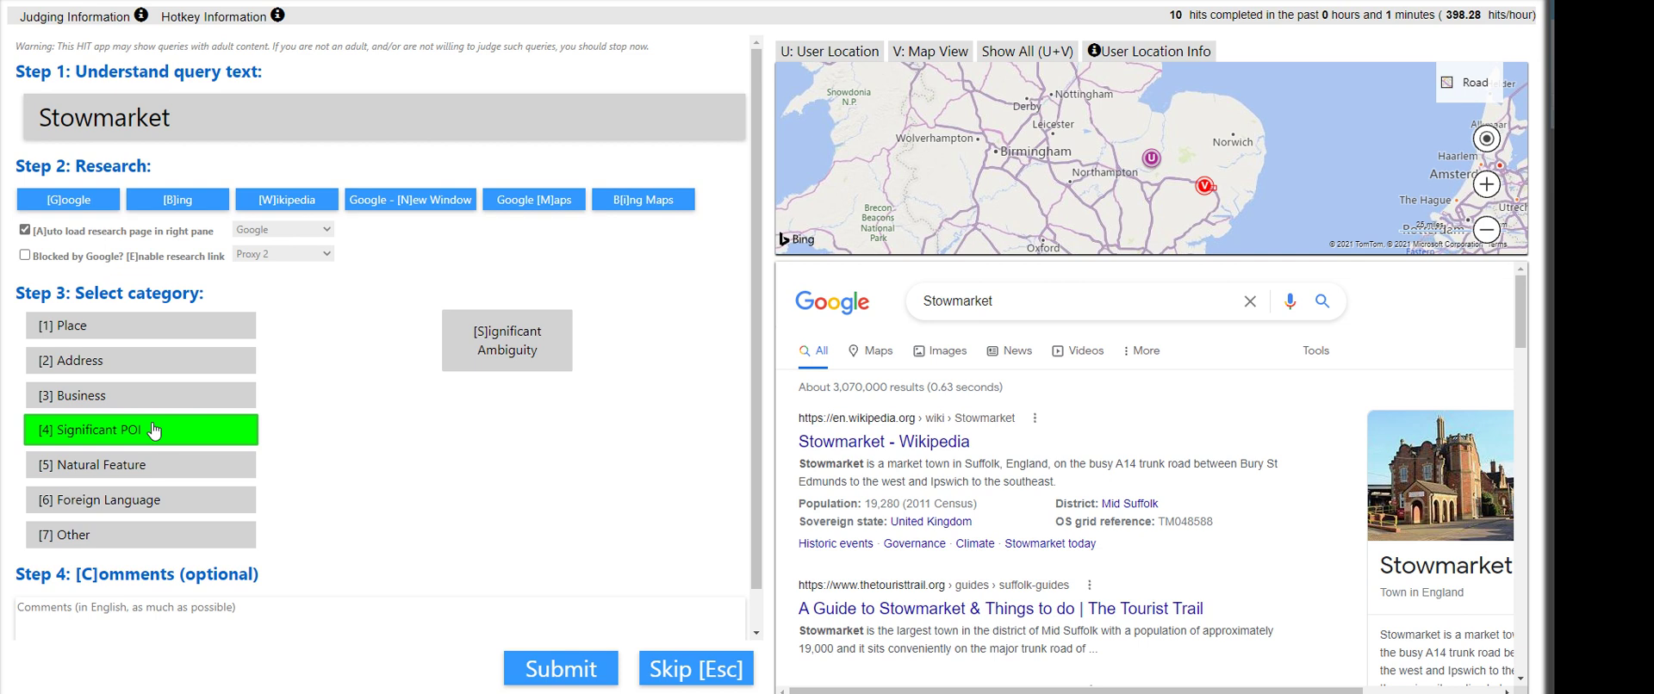
left_click(454, 464)
left_click(241, 395)
left_click(245, 430)
left_click(561, 668)
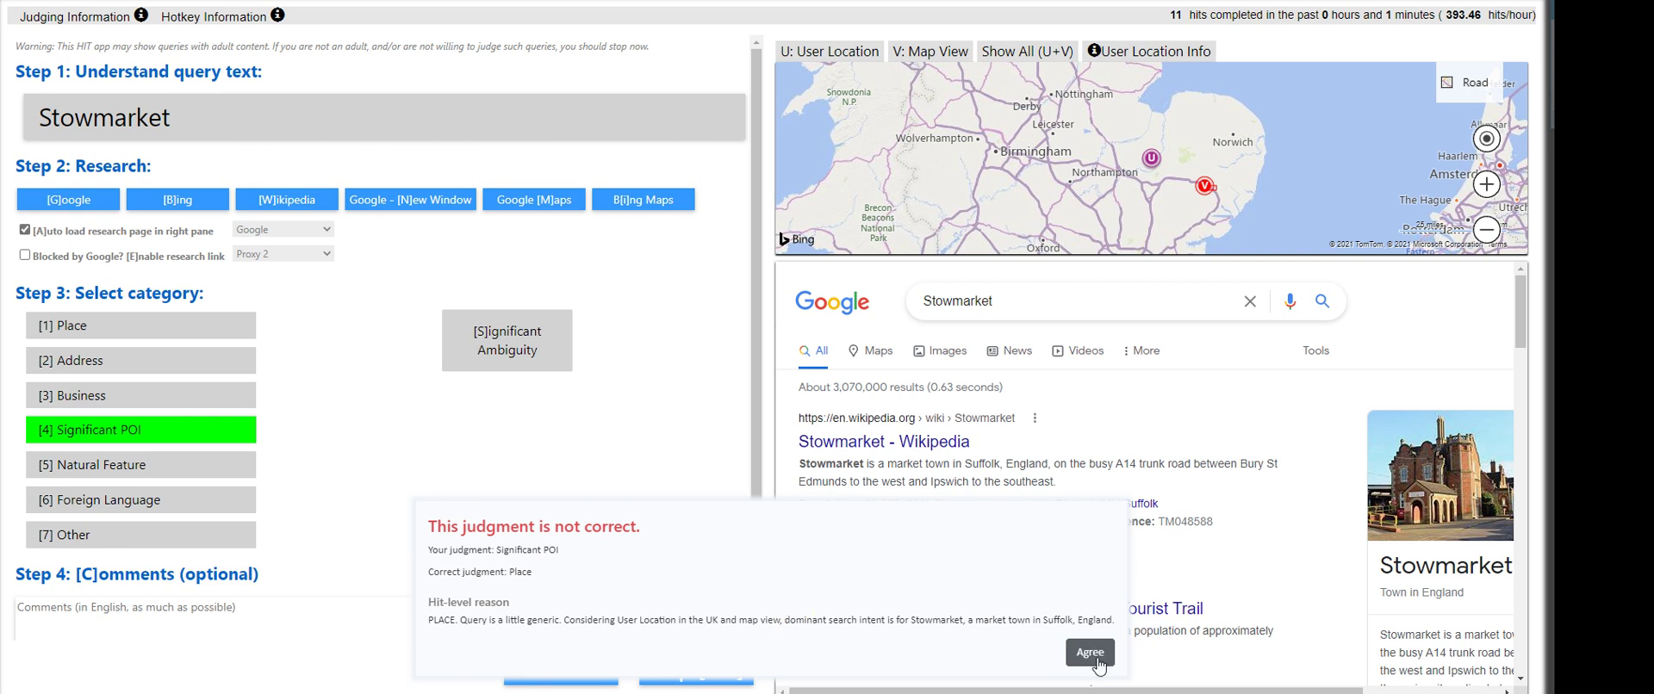
left_click(1090, 652)
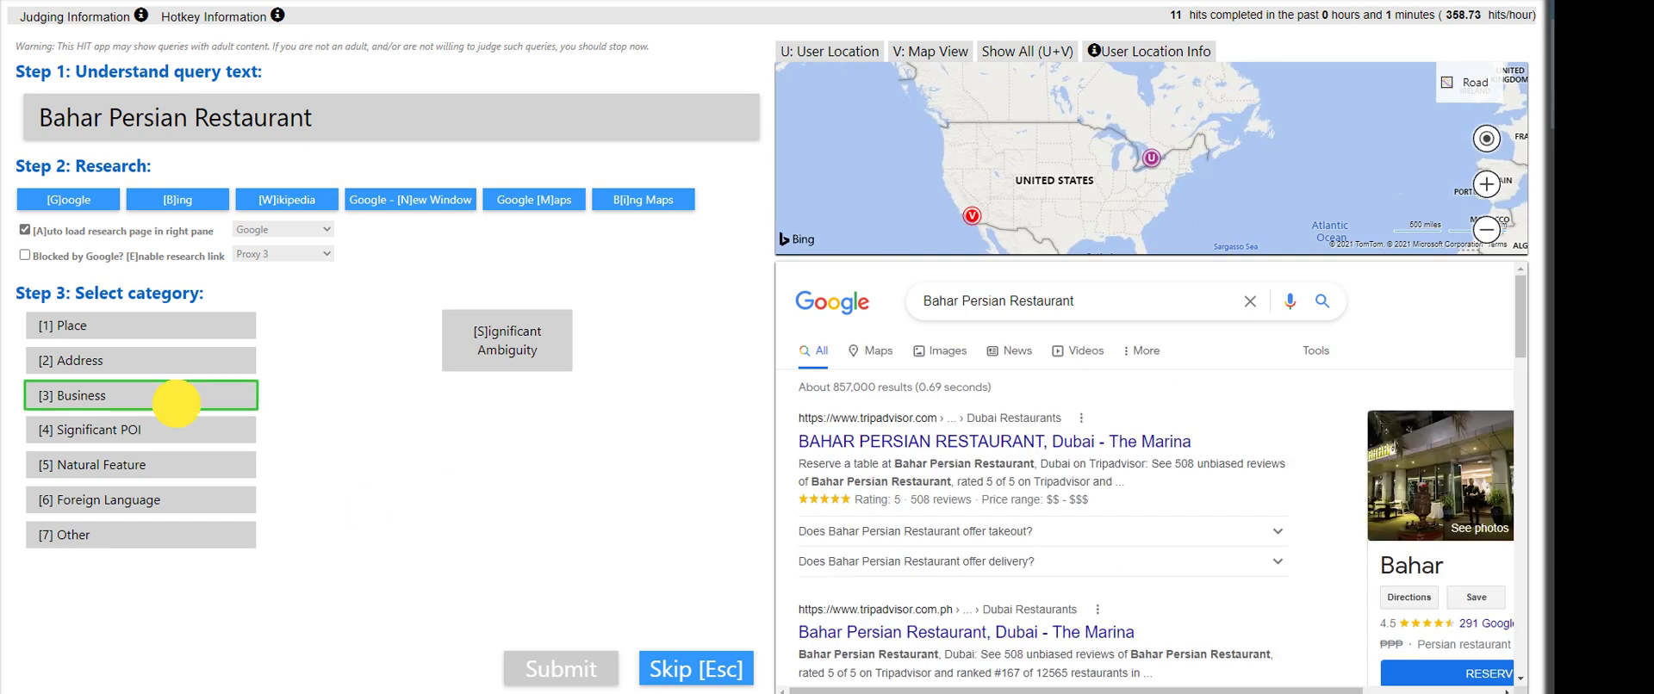
Submit Bahar Persian Restaurant as a Business and the Mikado Rd query as an Address
left_click(172, 397)
left_click(607, 670)
left_click(826, 652)
left_click(146, 360)
left_click(565, 668)
left_click(827, 648)
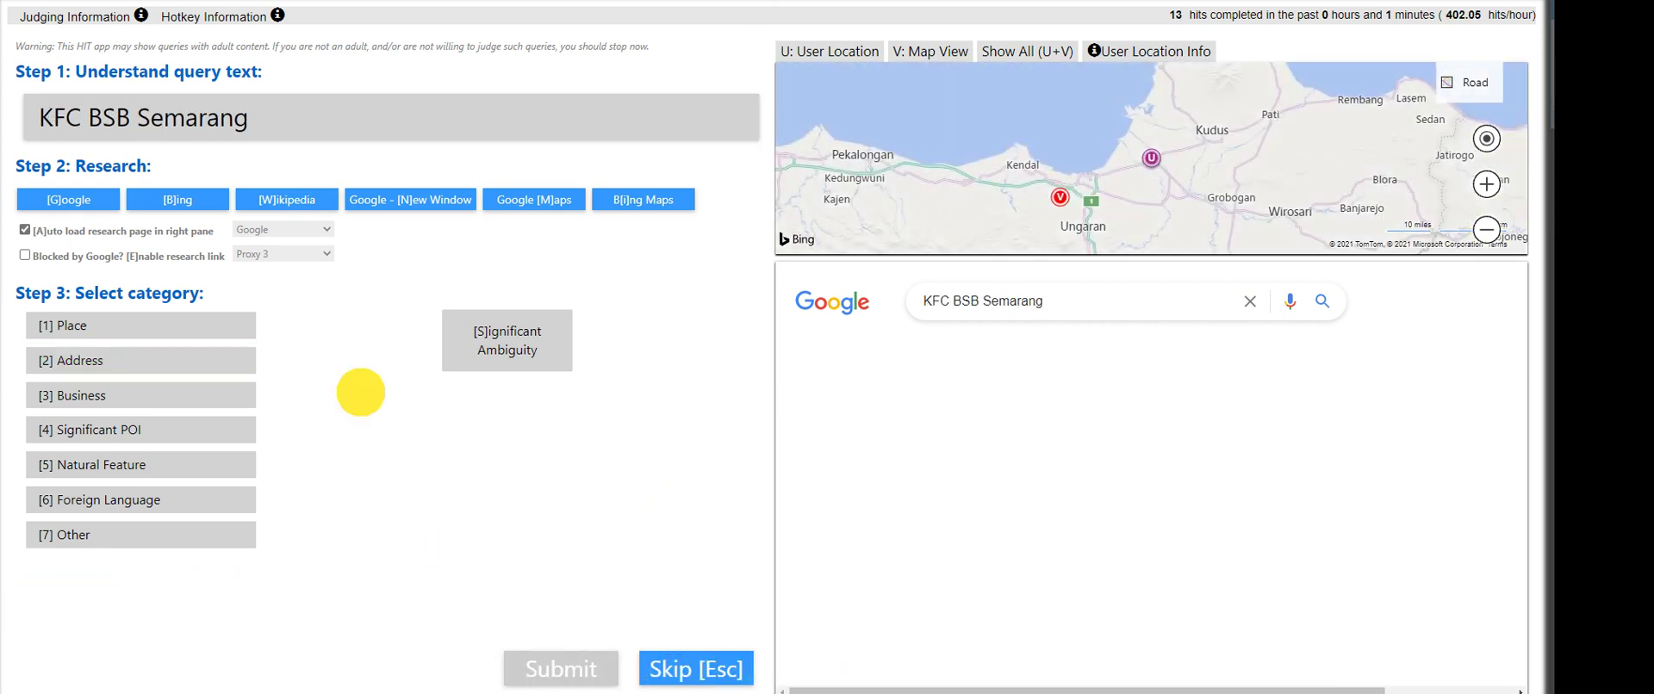
Submit KFC BSB Semarang as a Business, then mark the gibberish query as Other
left_click(134, 396)
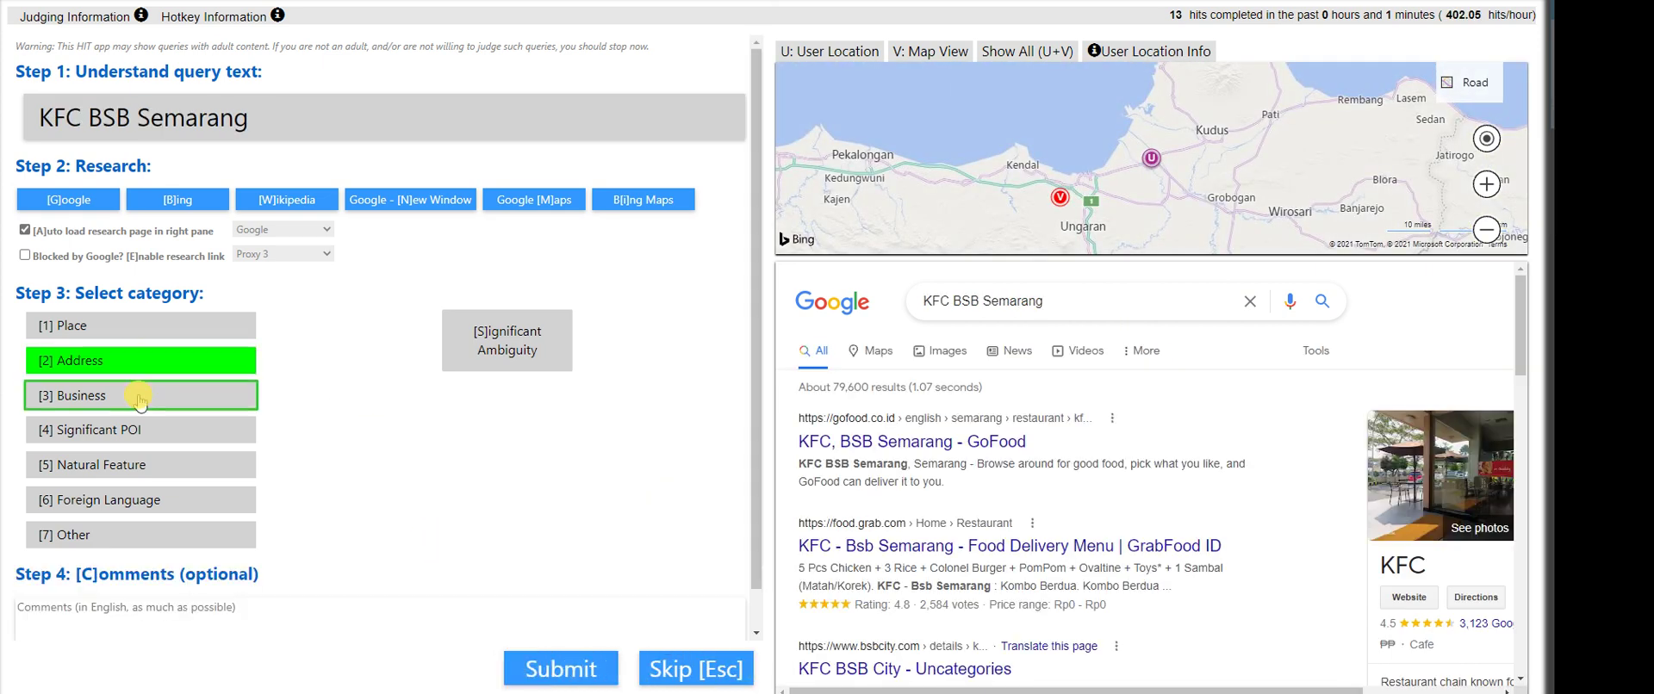
left_click(528, 670)
left_click(861, 657)
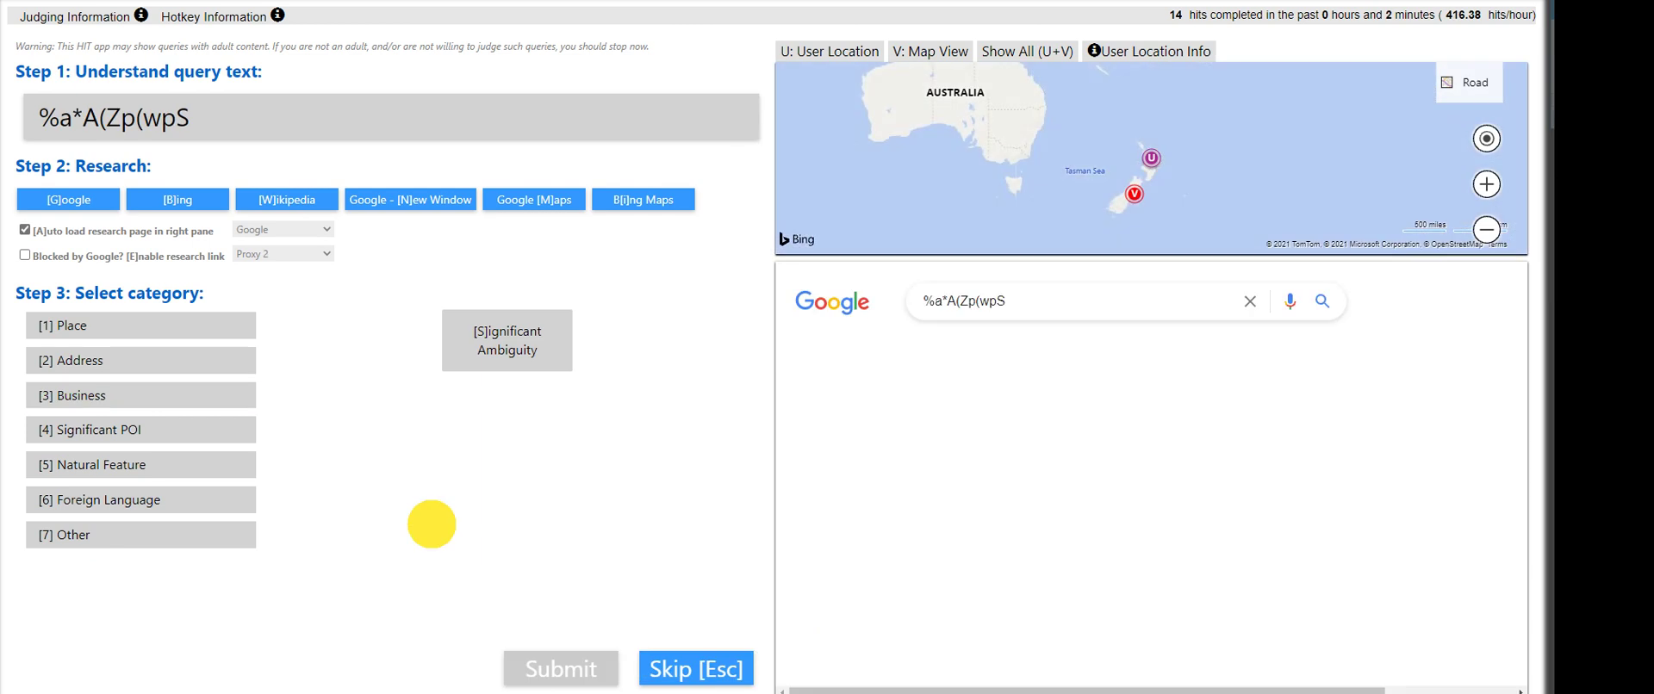
left_click(129, 535)
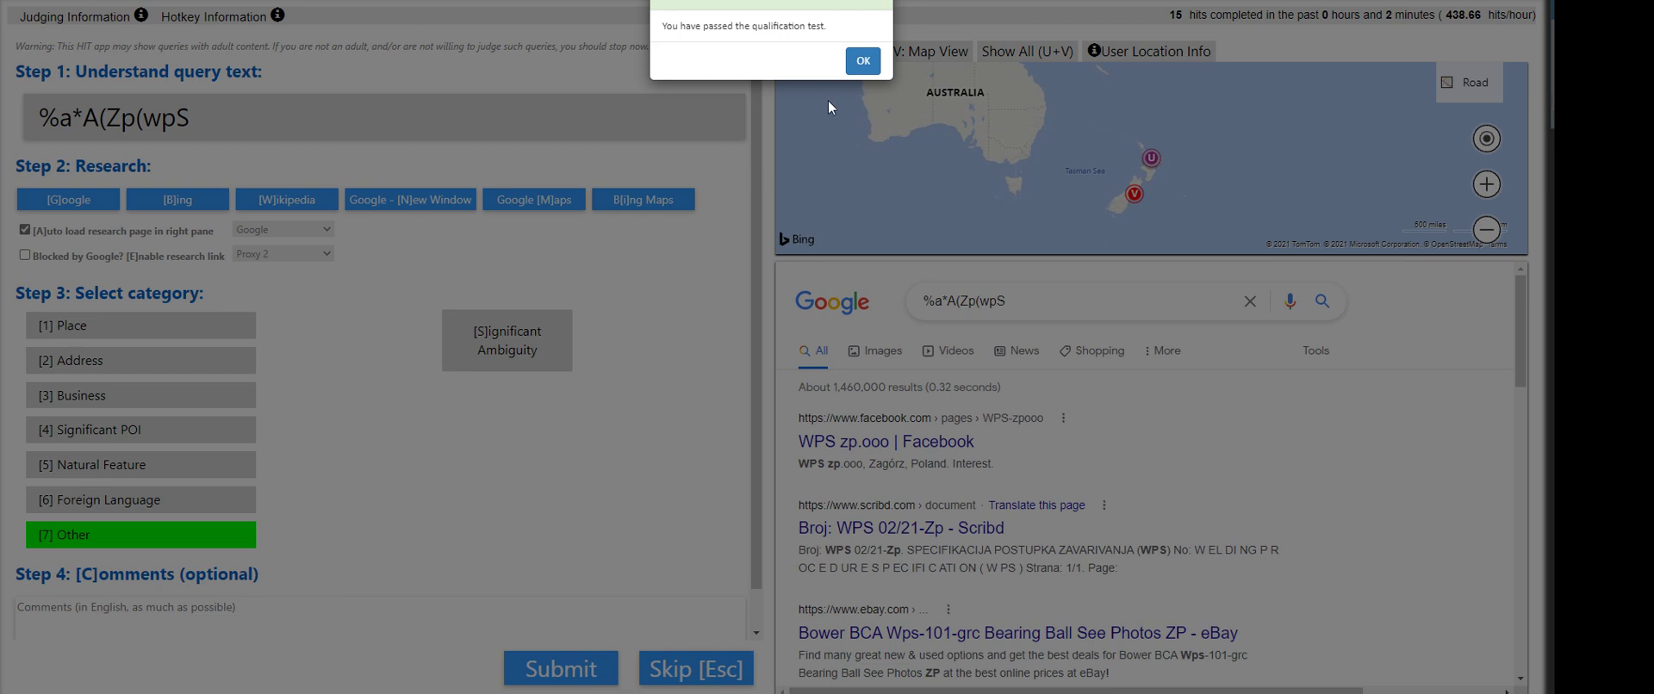
Click OK on the 'You have passed the qualification test' alert
left_click(863, 57)
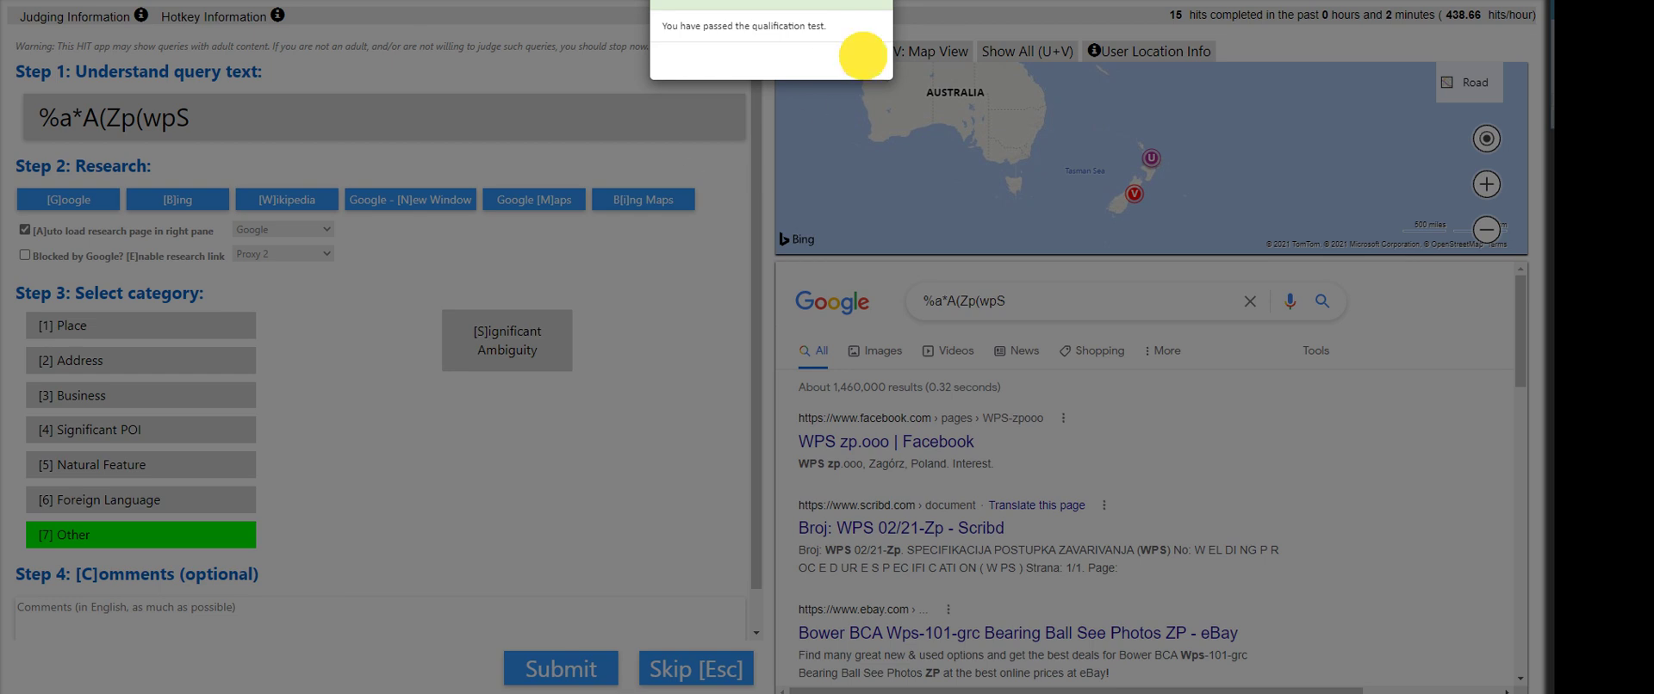